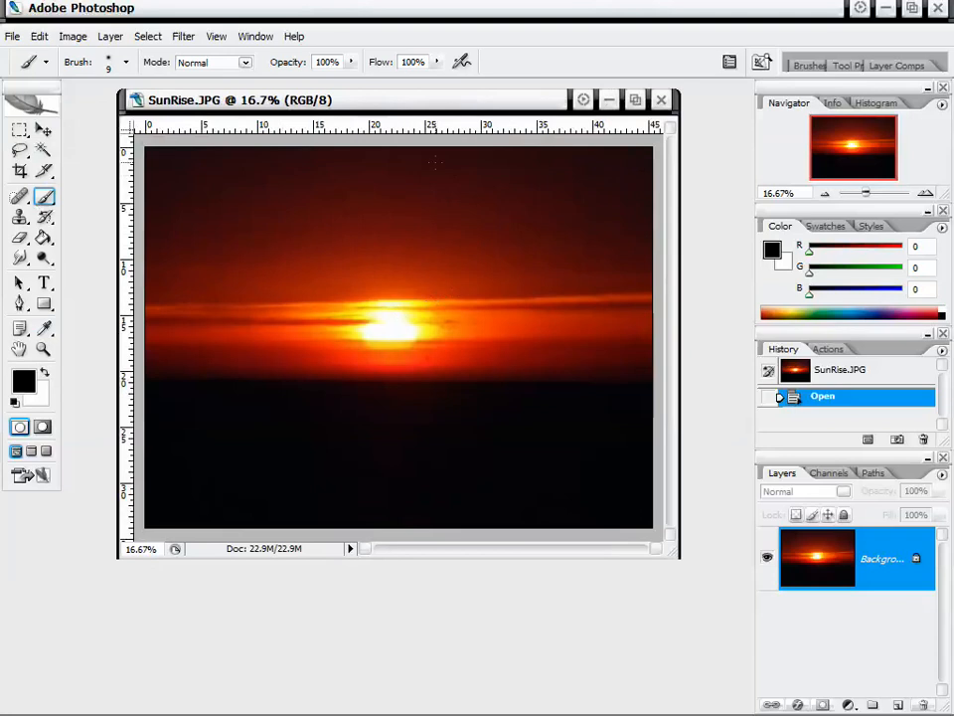
Step: Examine the area around the sun in the SunRise image at 100% magnification
{"action": "left_click_drag", "start_coordinate": [460, 112], "coordinate": [494, 117]}
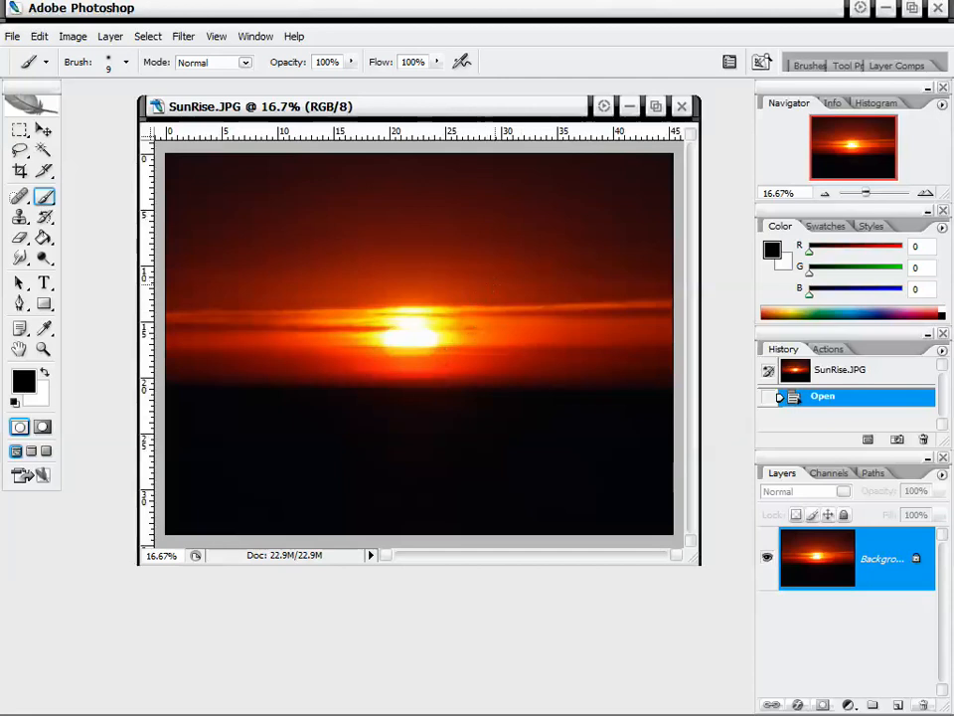
{"action": "left_click", "coordinate": [926, 193]}
{"action": "left_click", "coordinate": [925, 193]}
{"action": "left_click", "coordinate": [926, 193]}
{"action": "left_click", "coordinate": [925, 193]}
{"action": "left_click", "coordinate": [926, 193]}
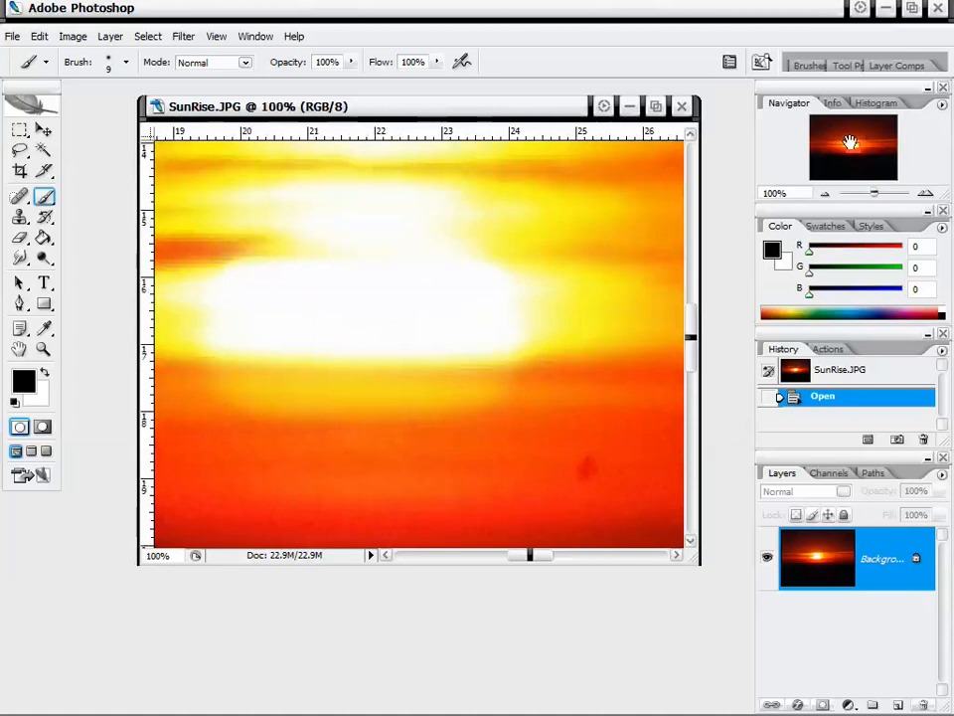
{"action": "mouse_move", "coordinate": [852, 147]}
{"action": "left_mouse_down"}
{"action": "mouse_move", "coordinate": [823, 171]}
{"action": "mouse_move", "coordinate": [826, 132]}
{"action": "mouse_move", "coordinate": [852, 144]}
{"action": "left_mouse_up"}
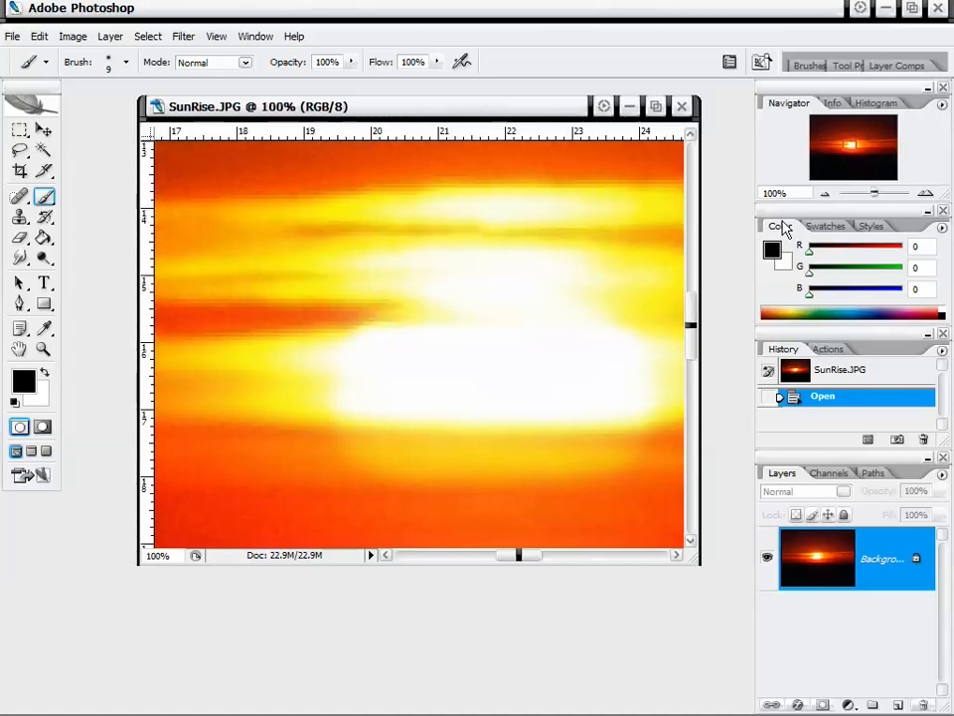
{"action": "left_click_drag", "start_coordinate": [850, 148], "coordinate": [856, 145]}
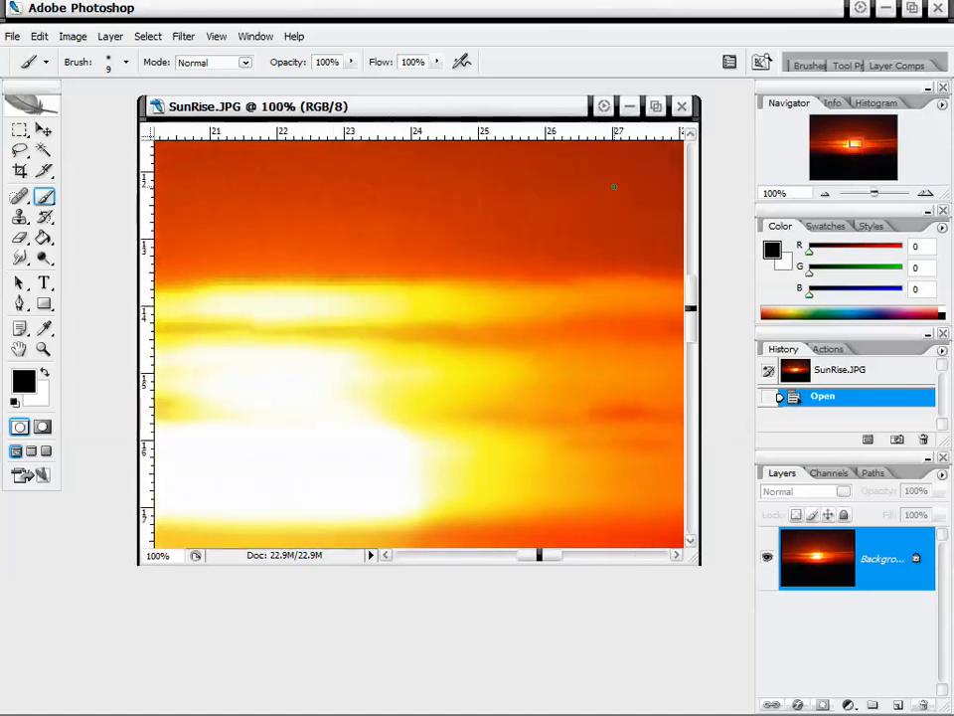
{"action": "left_click", "coordinate": [825, 194]}
{"action": "left_click", "coordinate": [826, 194]}
{"action": "left_click", "coordinate": [826, 194]}
{"action": "left_click", "coordinate": [826, 193]}
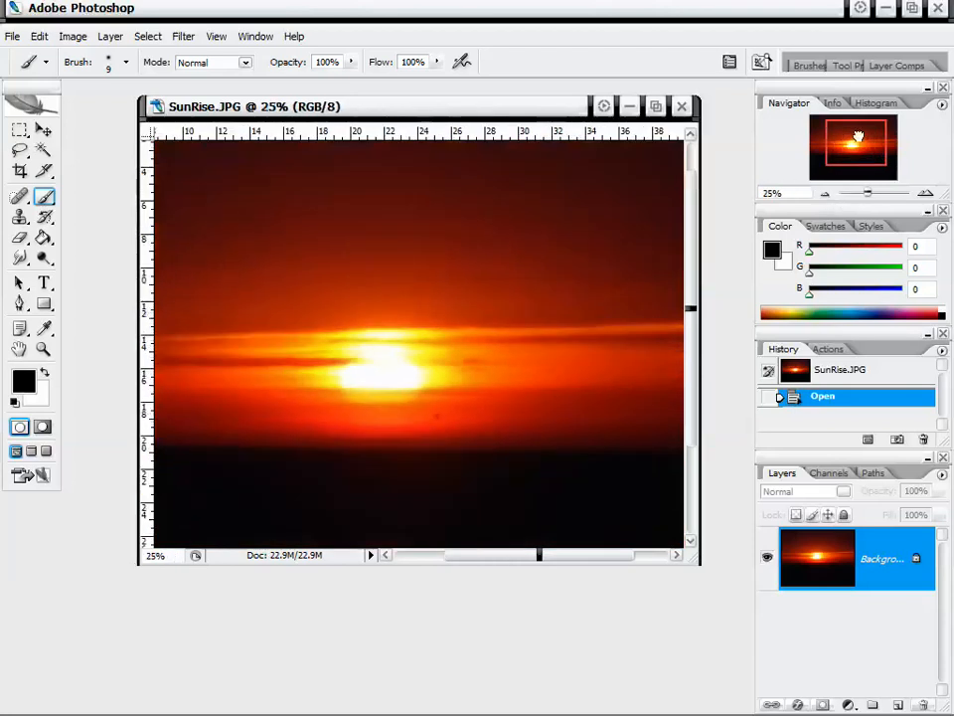
{"action": "left_click_drag", "start_coordinate": [852, 138], "coordinate": [898, 189]}
Step: Inspect the sun's glow close up once more and return to the full image at 16.67%
{"action": "left_click", "coordinate": [926, 193]}
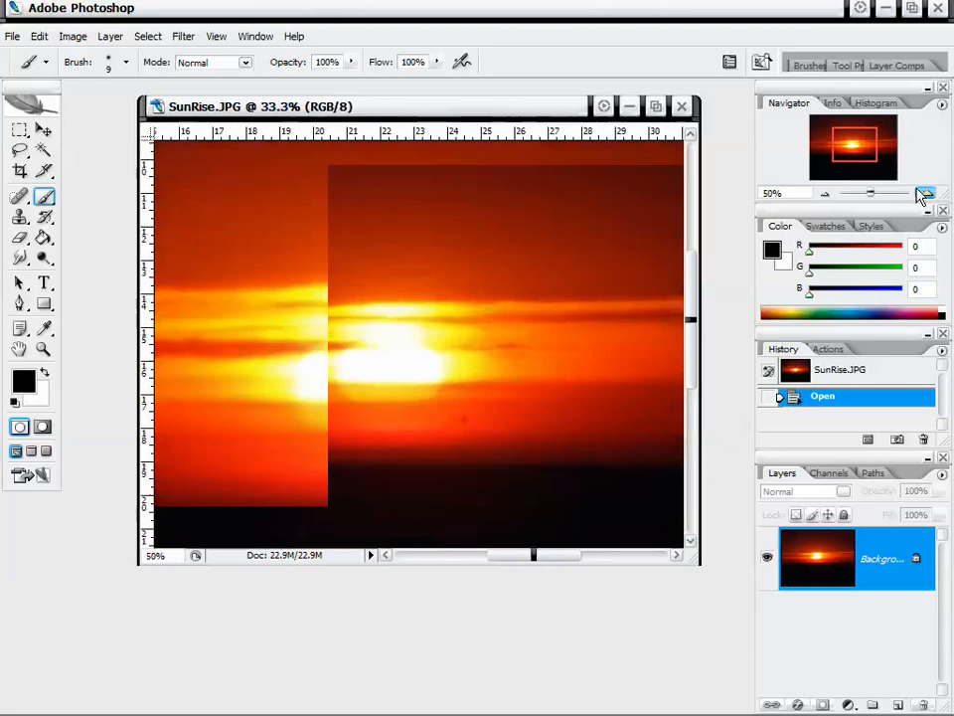
{"action": "left_click", "coordinate": [926, 193]}
{"action": "left_click", "coordinate": [925, 193]}
{"action": "left_click", "coordinate": [925, 193]}
{"action": "mouse_move", "coordinate": [852, 143]}
{"action": "left_mouse_down"}
{"action": "mouse_move", "coordinate": [833, 171]}
{"action": "mouse_move", "coordinate": [849, 141]}
{"action": "left_mouse_up"}
{"action": "left_click", "coordinate": [826, 192]}
{"action": "left_click", "coordinate": [825, 193]}
{"action": "left_click", "coordinate": [825, 193]}
{"action": "left_click", "coordinate": [826, 193]}
{"action": "left_click", "coordinate": [825, 193]}
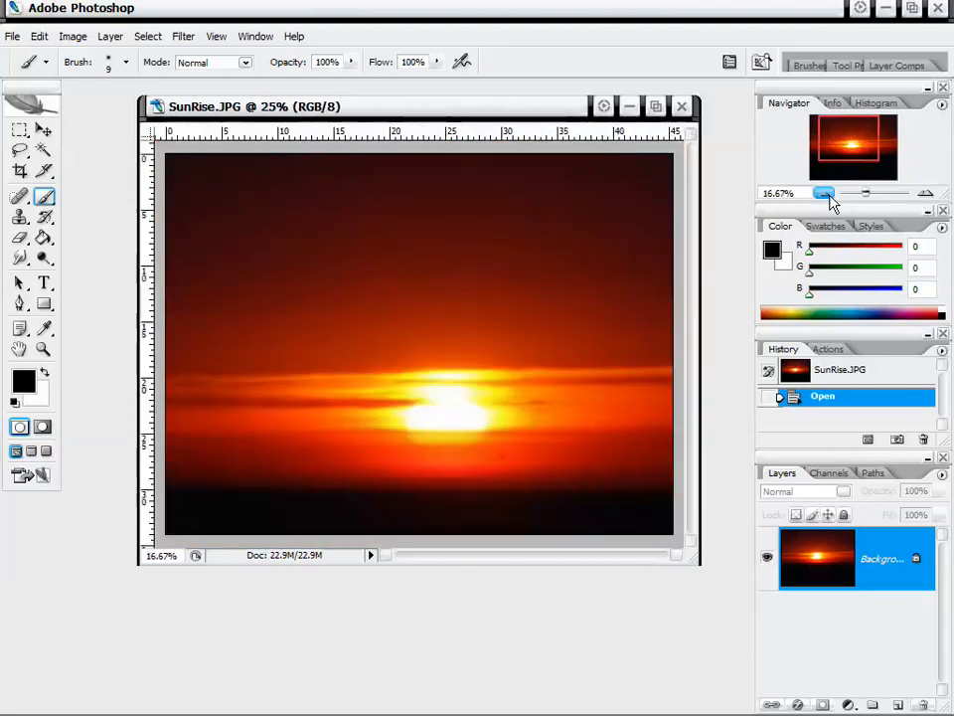
Step: Open the Image Size dialog for the SunRise image
{"action": "right_click", "coordinate": [515, 112]}
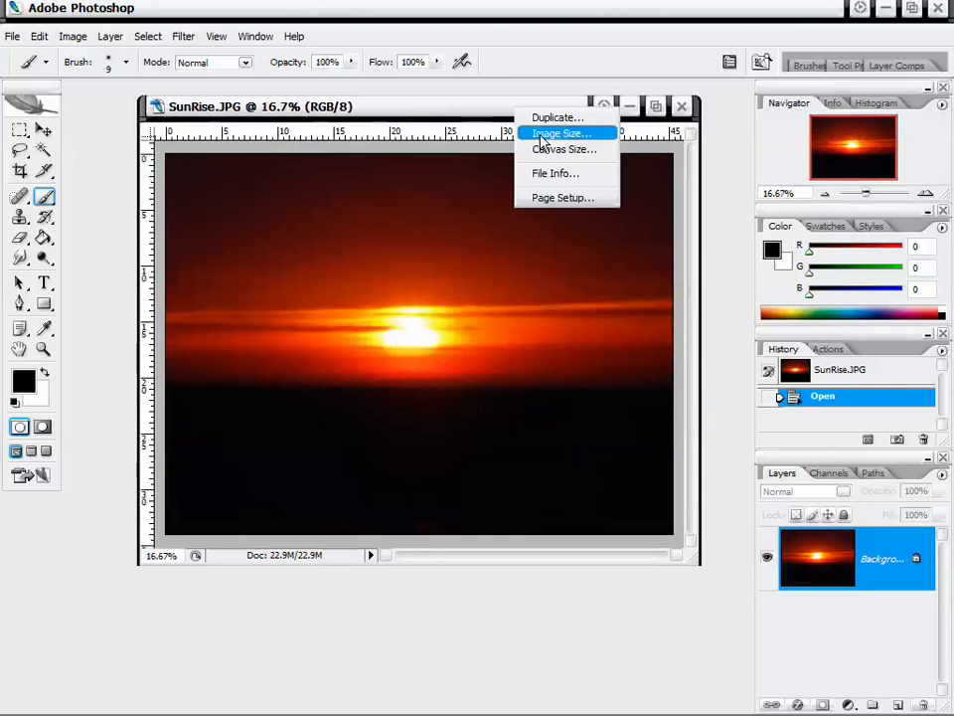
{"action": "right_click", "coordinate": [487, 102]}
{"action": "left_click_drag", "start_coordinate": [444, 104], "coordinate": [444, 102]}
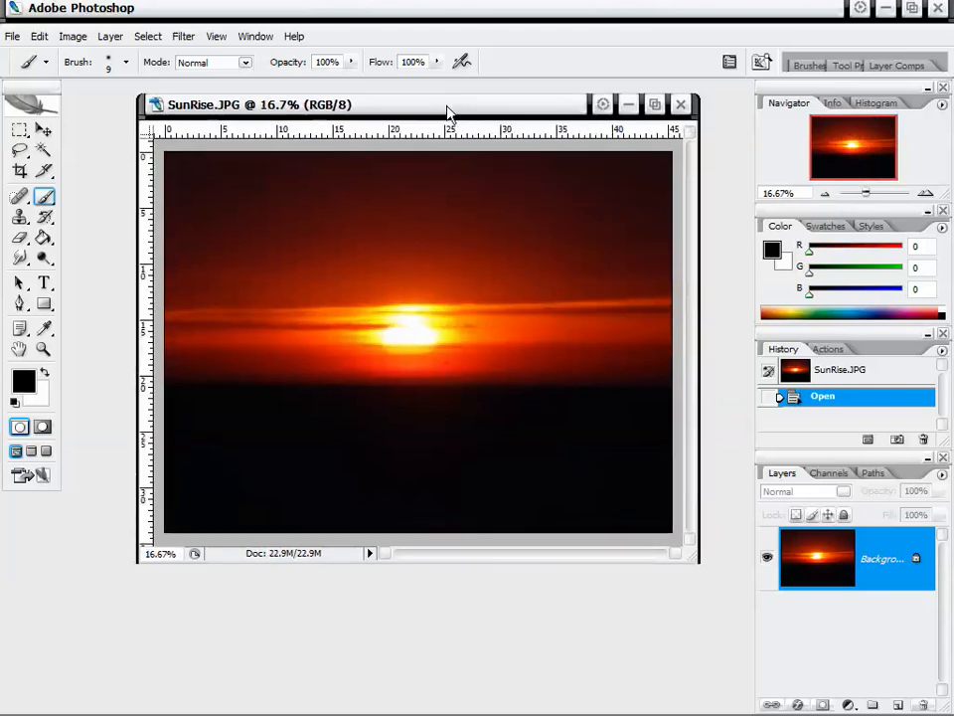
{"action": "right_click", "coordinate": [448, 111]}
{"action": "left_click", "coordinate": [477, 132]}
{"action": "left_click_drag", "start_coordinate": [515, 115], "coordinate": [499, 128]}
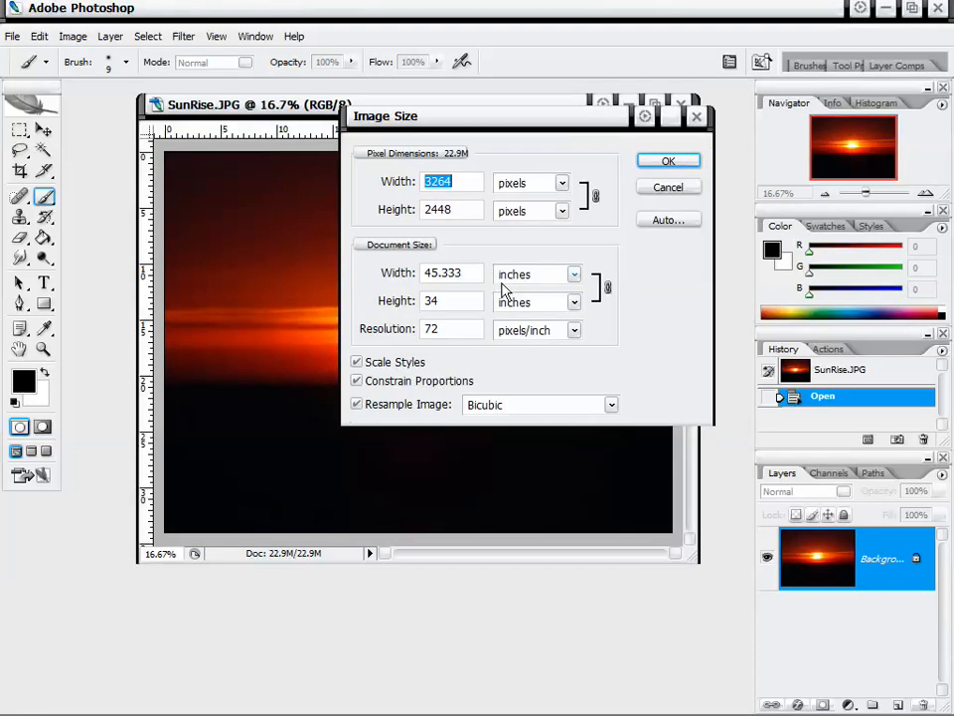
Step: Switch the pixel dimensions to percent and set the width to 50 percent
{"action": "left_click", "coordinate": [552, 187]}
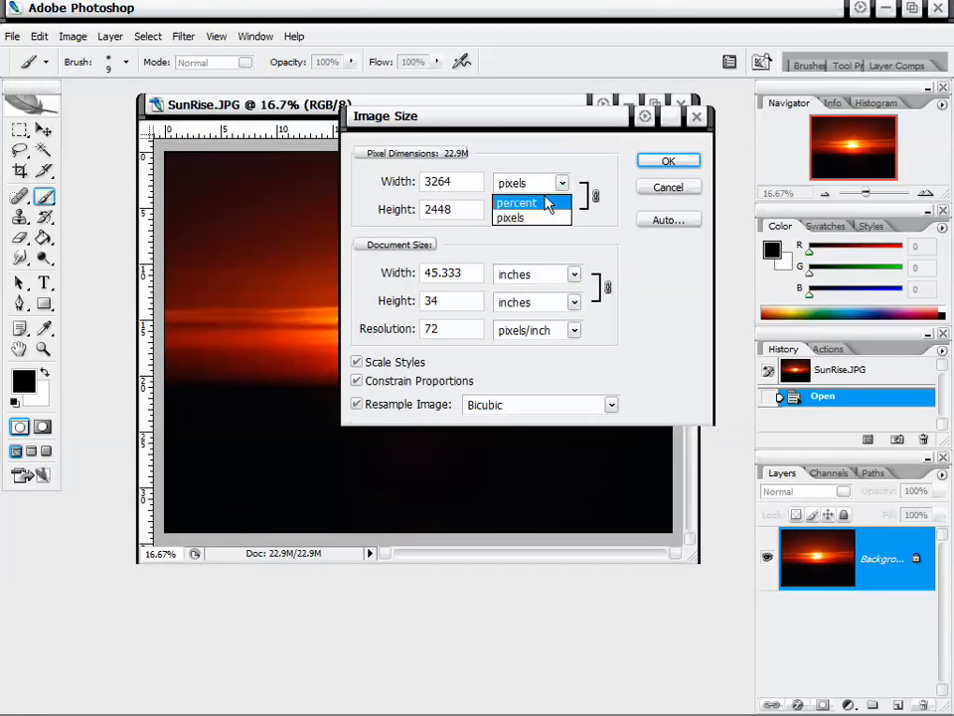
{"action": "left_click", "coordinate": [533, 204]}
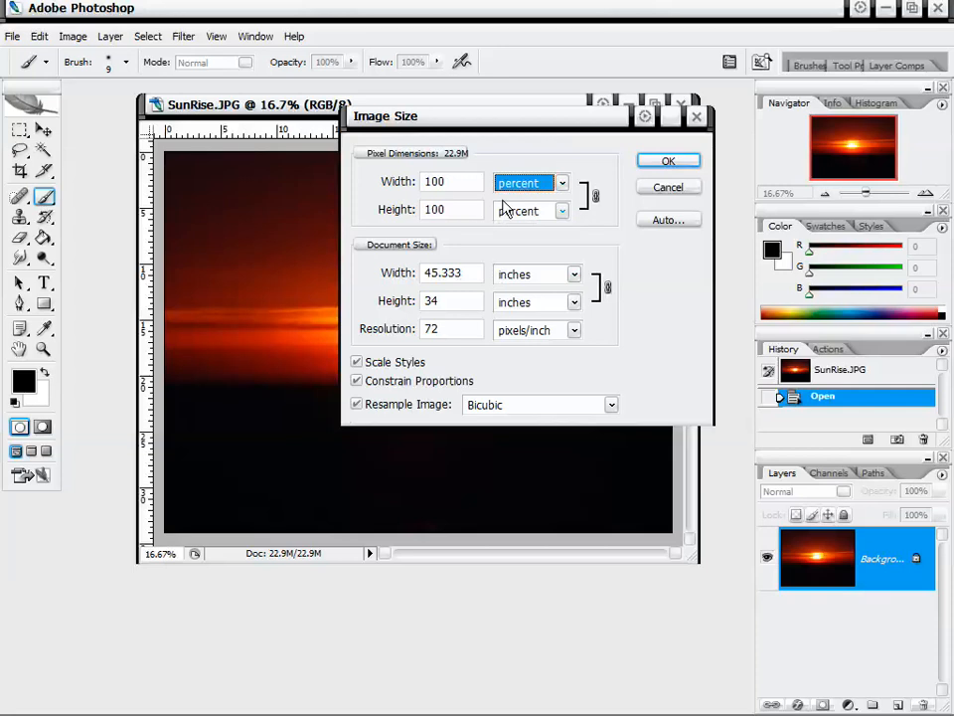
{"action": "left_click", "coordinate": [382, 181]}
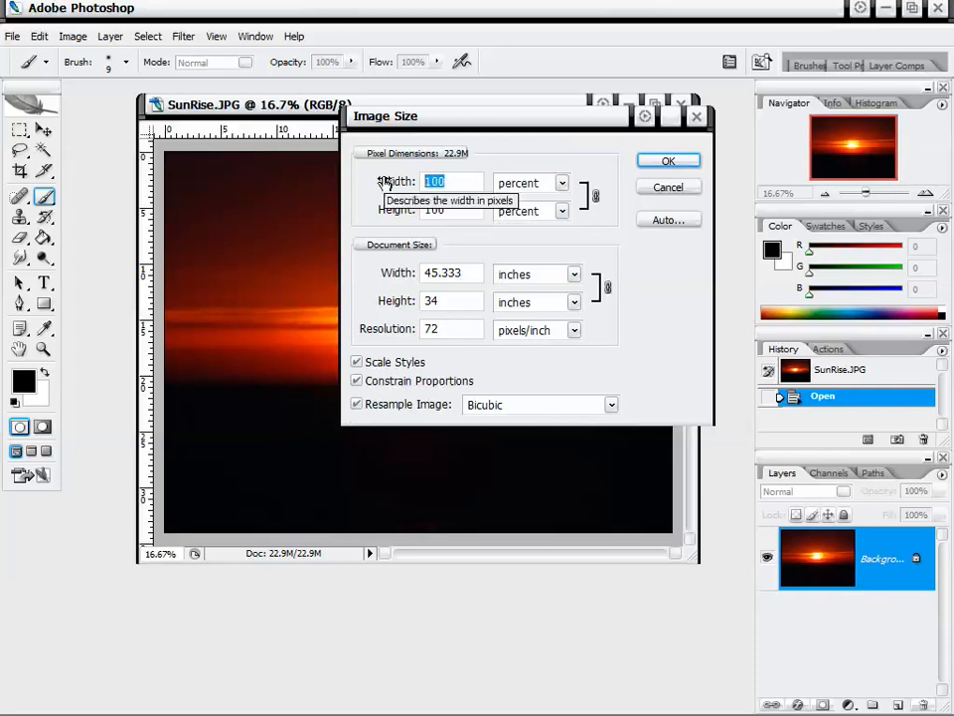
{"action": "type", "text": "50"}
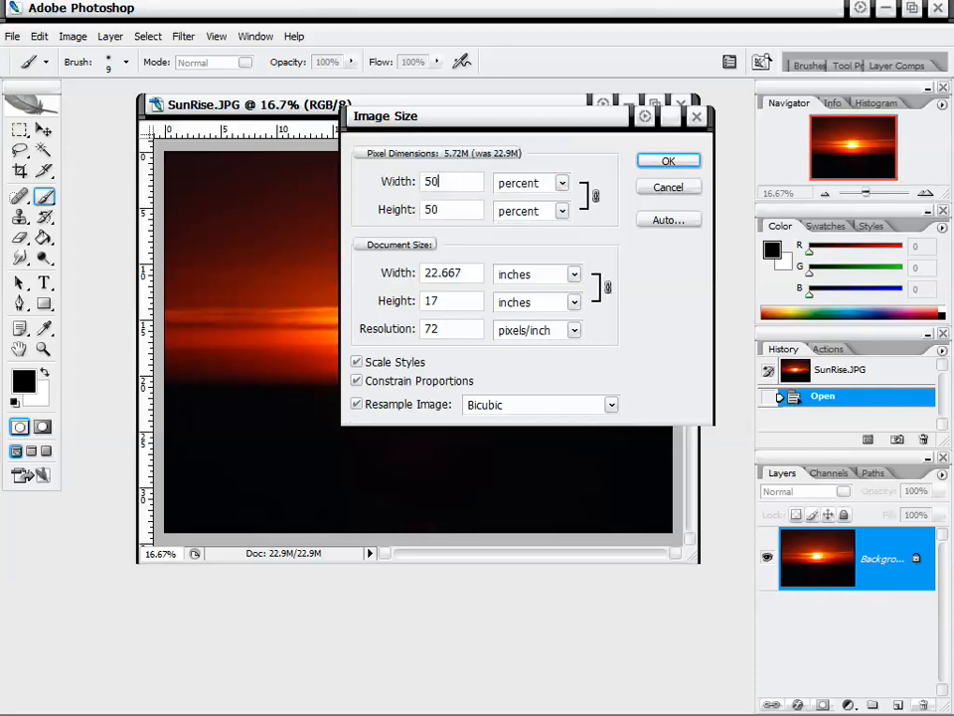
Step: Try heights of 100 and 500 percent with Constrain Proportions off, and turn the constraint back on
{"action": "left_click_drag", "start_coordinate": [450, 208], "coordinate": [427, 194]}
{"action": "left_click", "coordinate": [357, 382]}
{"action": "left_click_drag", "start_coordinate": [445, 208], "coordinate": [405, 208]}
{"action": "type", "text": "100"}
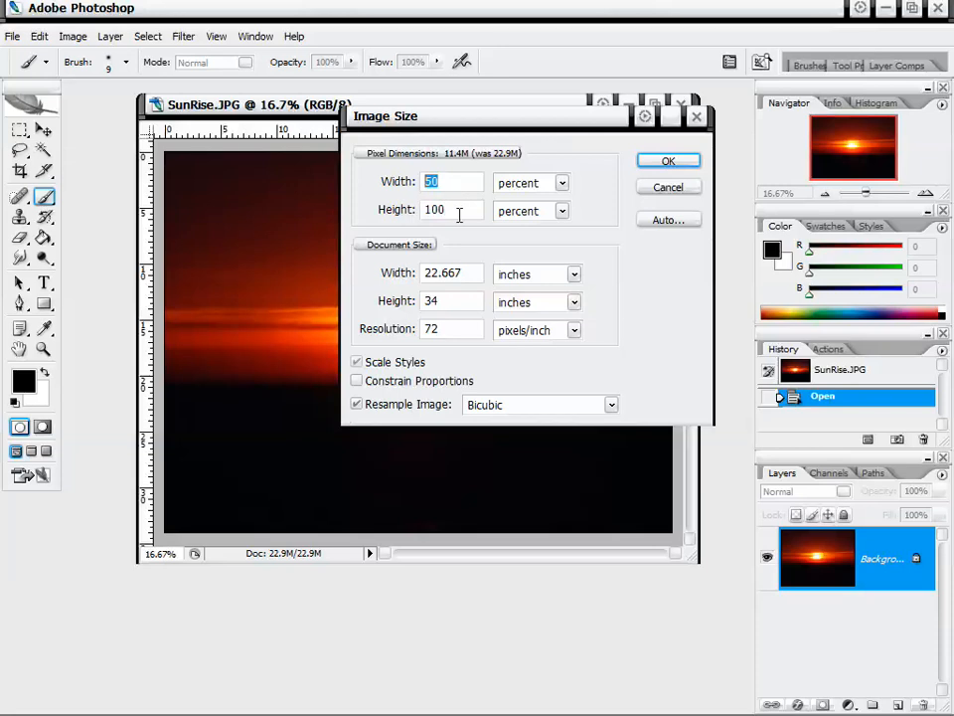
{"action": "left_click_drag", "start_coordinate": [460, 213], "coordinate": [397, 216]}
{"action": "type", "text": "50"}
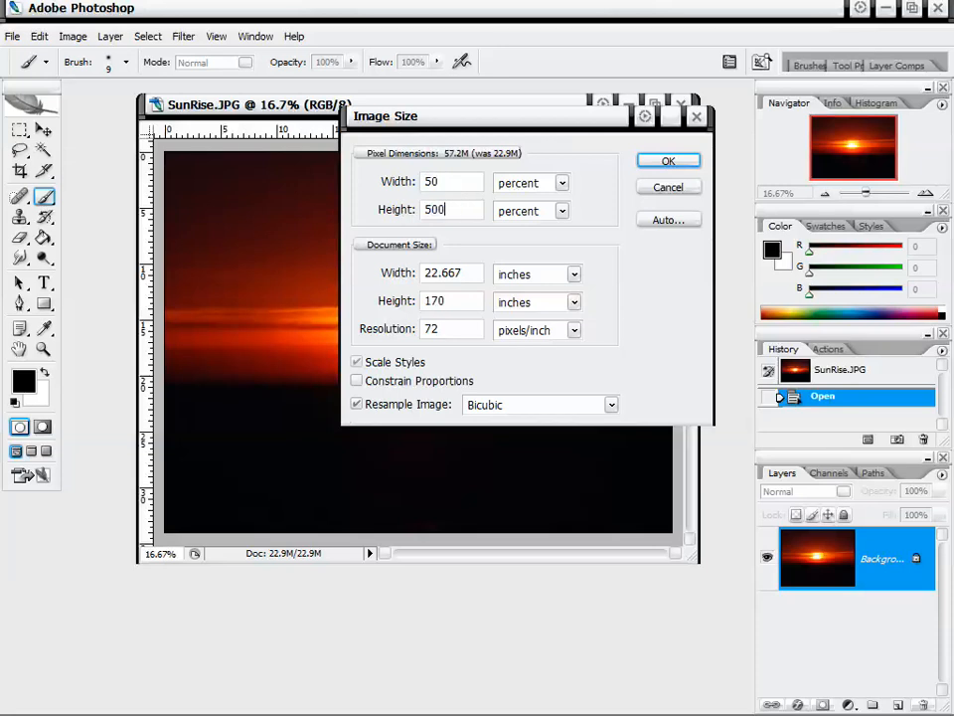
{"action": "left_click", "coordinate": [357, 381]}
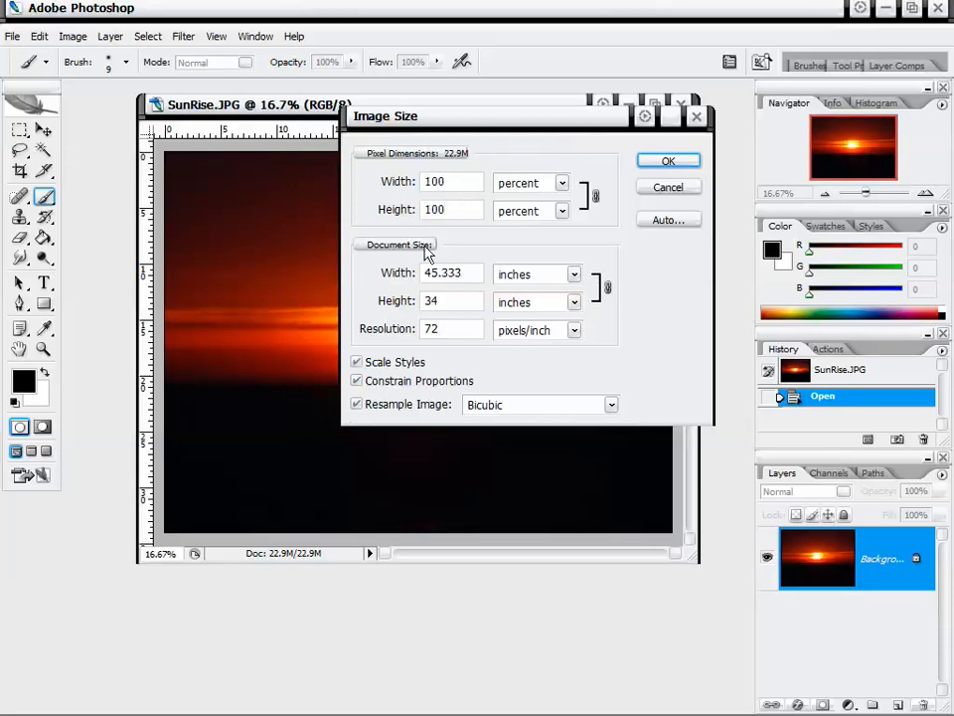
Step: Set the width to 50 percent with proportions constrained and apply the new image size
{"action": "left_click_drag", "start_coordinate": [453, 184], "coordinate": [385, 192]}
{"action": "type", "text": "50"}
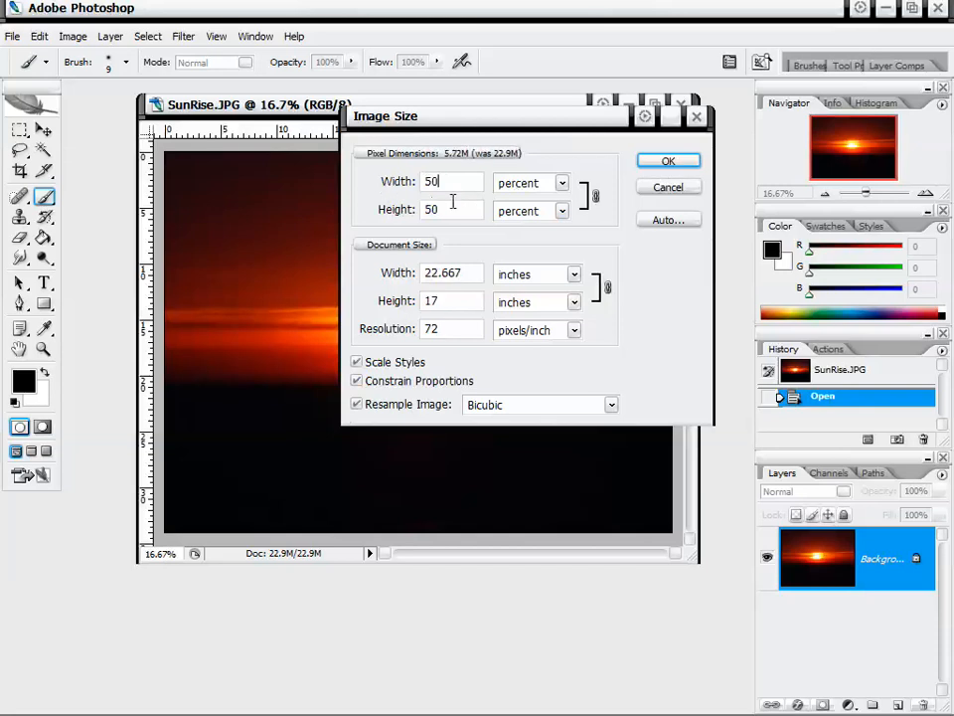
{"action": "left_click", "coordinate": [668, 161]}
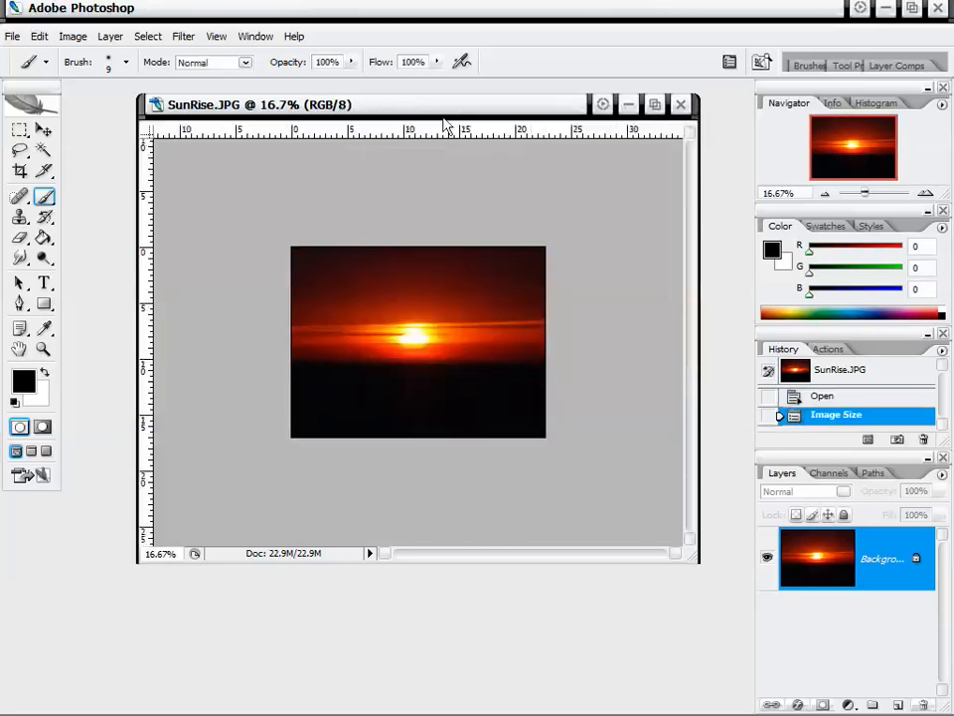
Step: Examine the resized image around the sun at 100% magnification and return to the full image at 33.33%
{"action": "mouse_move", "coordinate": [445, 124]}
{"action": "left_mouse_down"}
{"action": "mouse_move", "coordinate": [451, 114]}
{"action": "mouse_move", "coordinate": [428, 132]}
{"action": "left_mouse_up"}
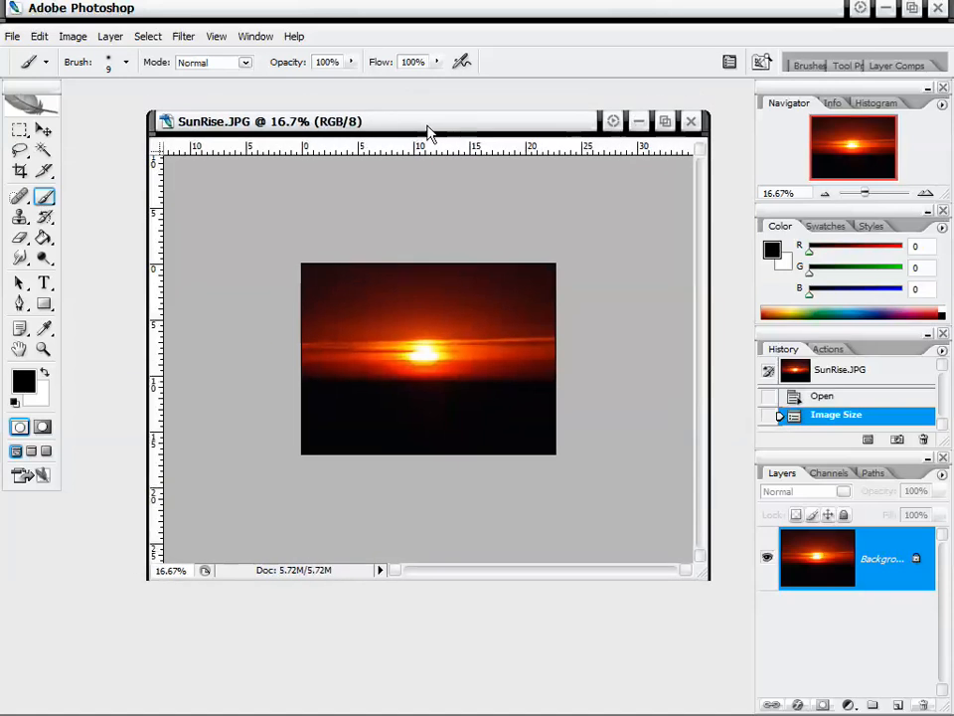
{"action": "left_click", "coordinate": [925, 194]}
{"action": "left_click", "coordinate": [925, 194]}
{"action": "left_click", "coordinate": [926, 194]}
{"action": "left_click", "coordinate": [926, 194]}
{"action": "left_click", "coordinate": [926, 194]}
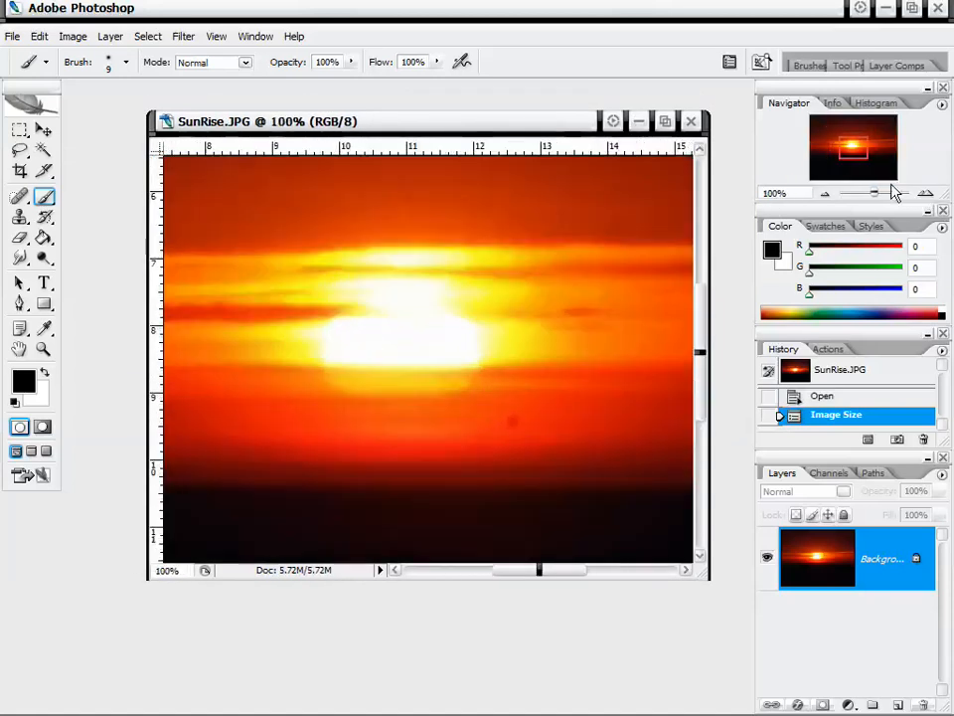
{"action": "mouse_move", "coordinate": [854, 149]}
{"action": "left_mouse_down"}
{"action": "mouse_move", "coordinate": [833, 147]}
{"action": "mouse_move", "coordinate": [853, 147]}
{"action": "left_mouse_up"}
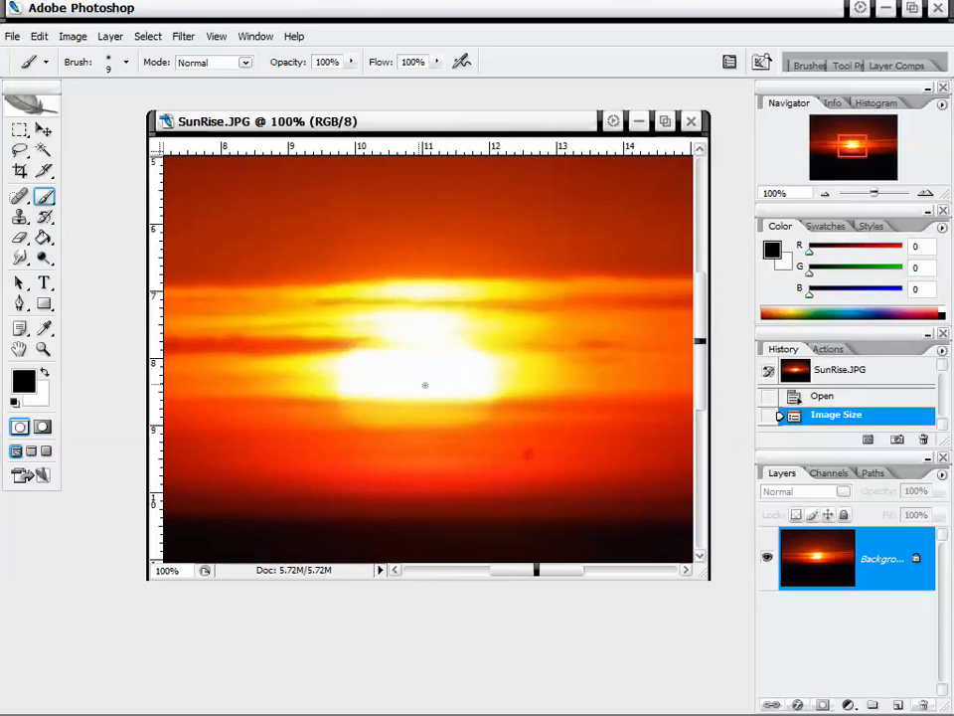
{"action": "left_click", "coordinate": [824, 194]}
{"action": "left_click", "coordinate": [824, 194]}
{"action": "left_click", "coordinate": [824, 194]}
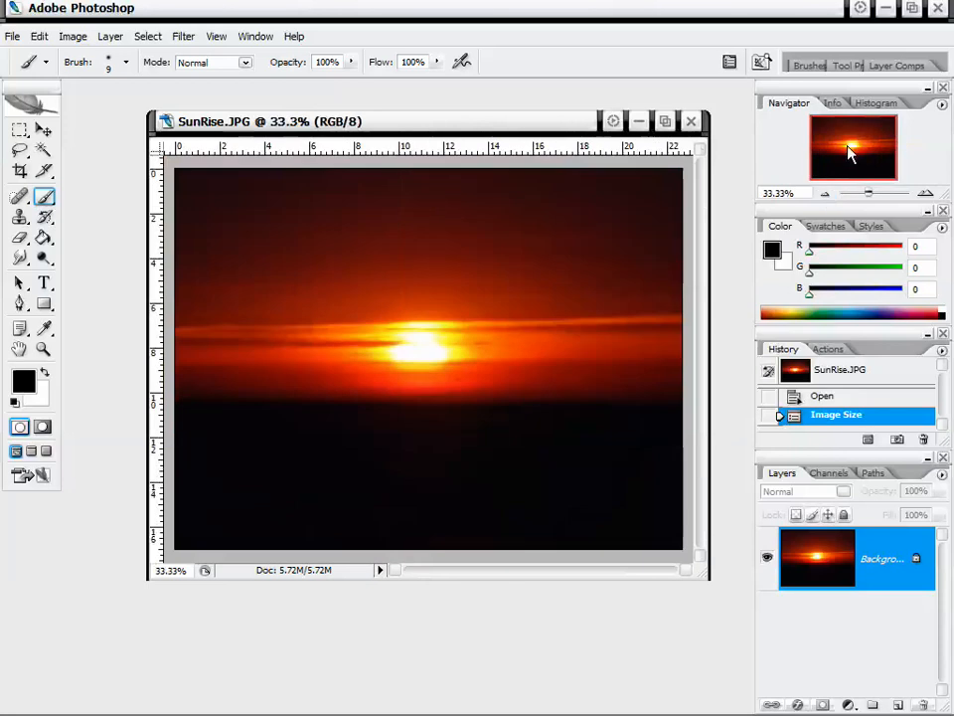
Step: Draw a rectangular marquee selection about 13 by 11 inches around the sun and reposition its outline over the middle of the image
{"action": "left_click_drag", "start_coordinate": [485, 131], "coordinate": [454, 125]}
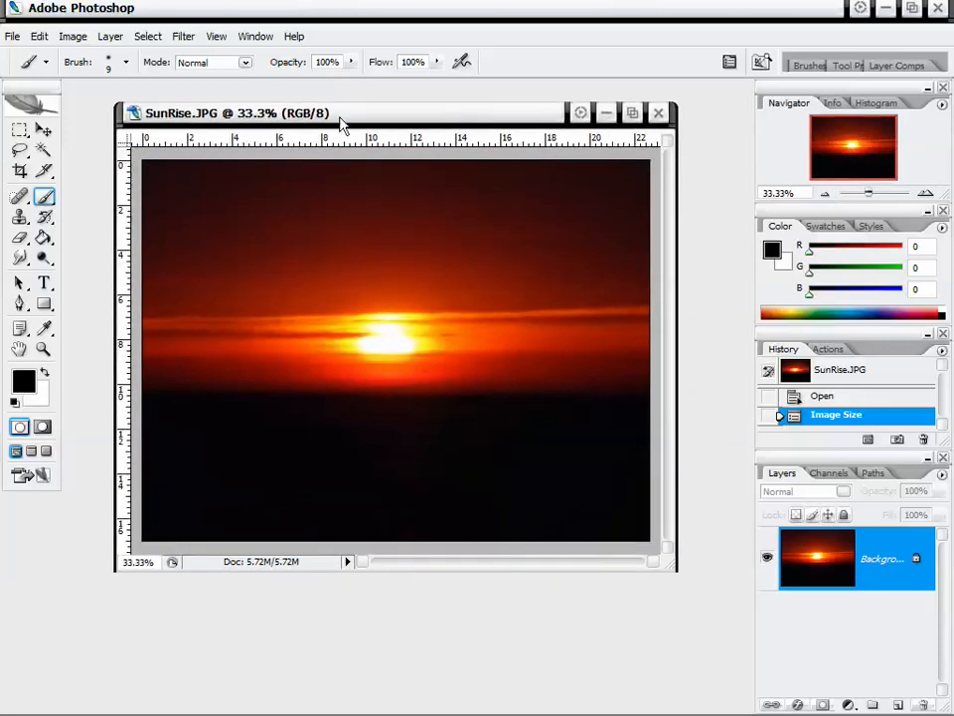
{"action": "left_click_drag", "start_coordinate": [341, 124], "coordinate": [306, 112]}
{"action": "left_click", "coordinate": [20, 130]}
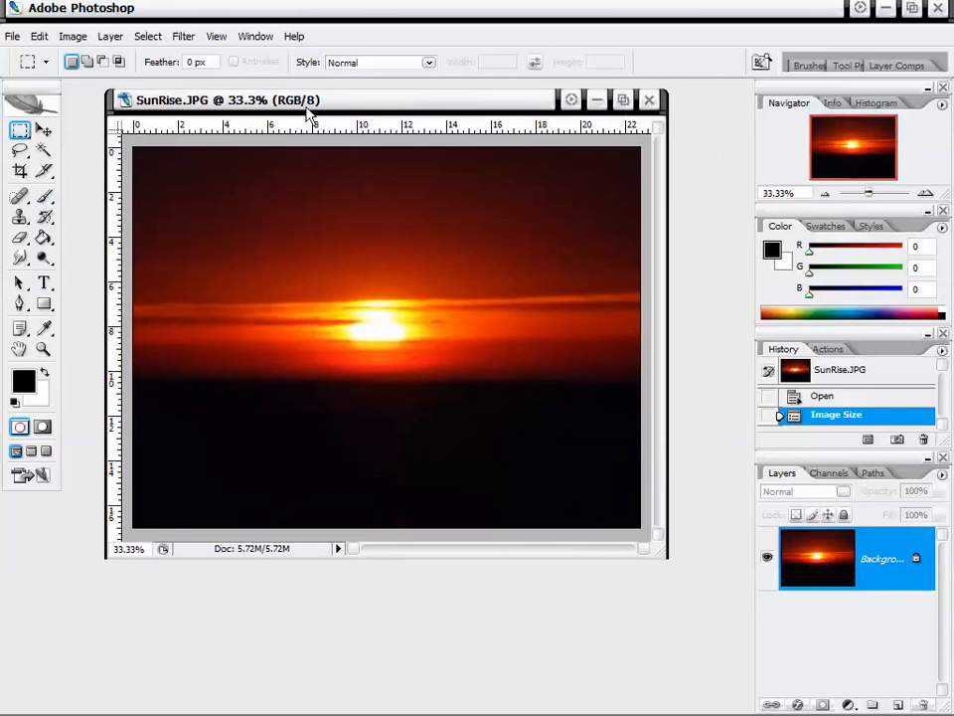
{"action": "left_click", "coordinate": [19, 136]}
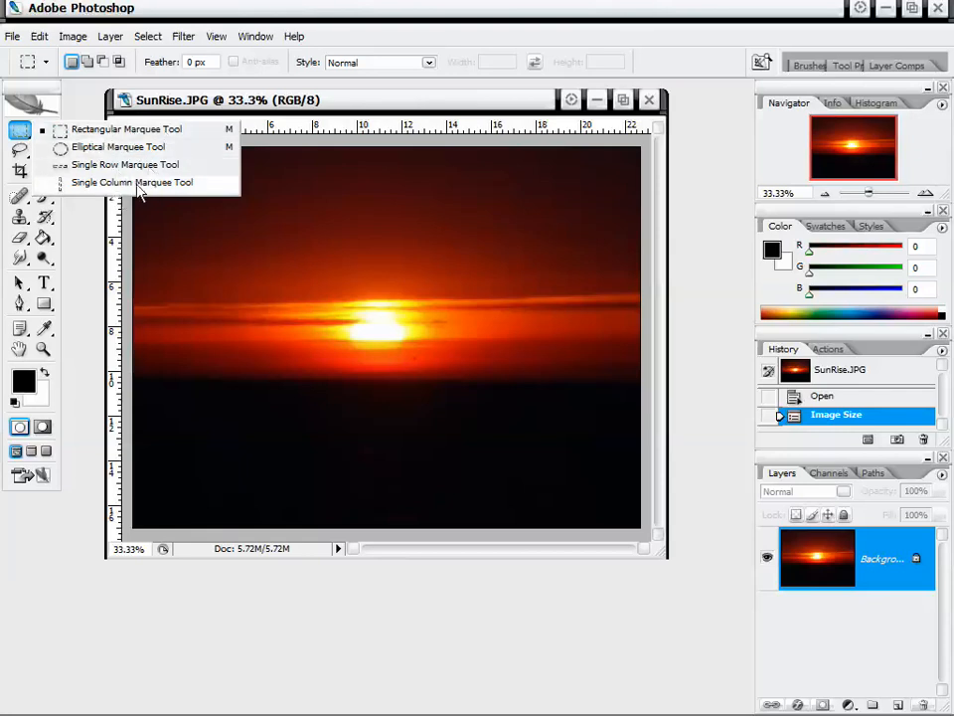
{"action": "left_click", "coordinate": [102, 131]}
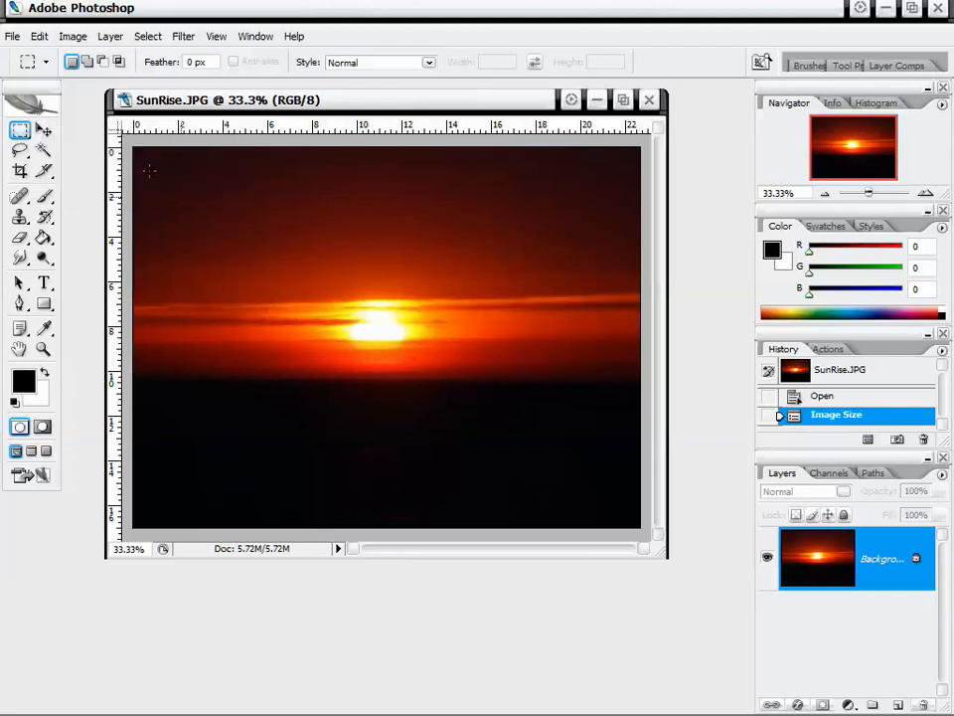
{"action": "left_click_drag", "start_coordinate": [455, 419], "coordinate": [554, 469]}
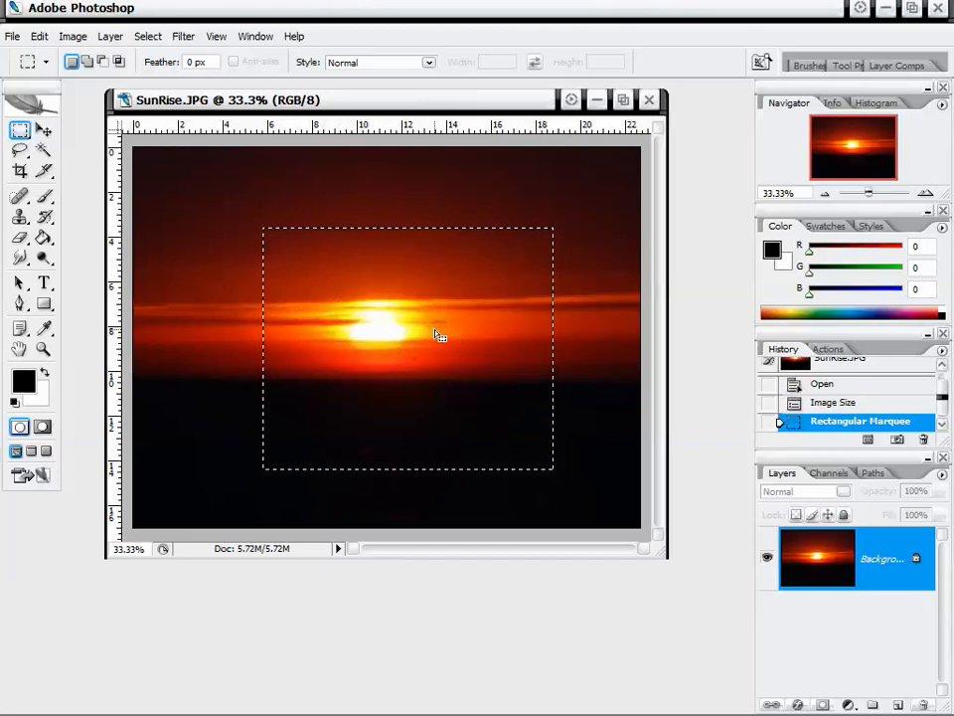
{"action": "left_click_drag", "start_coordinate": [474, 398], "coordinate": [450, 311]}
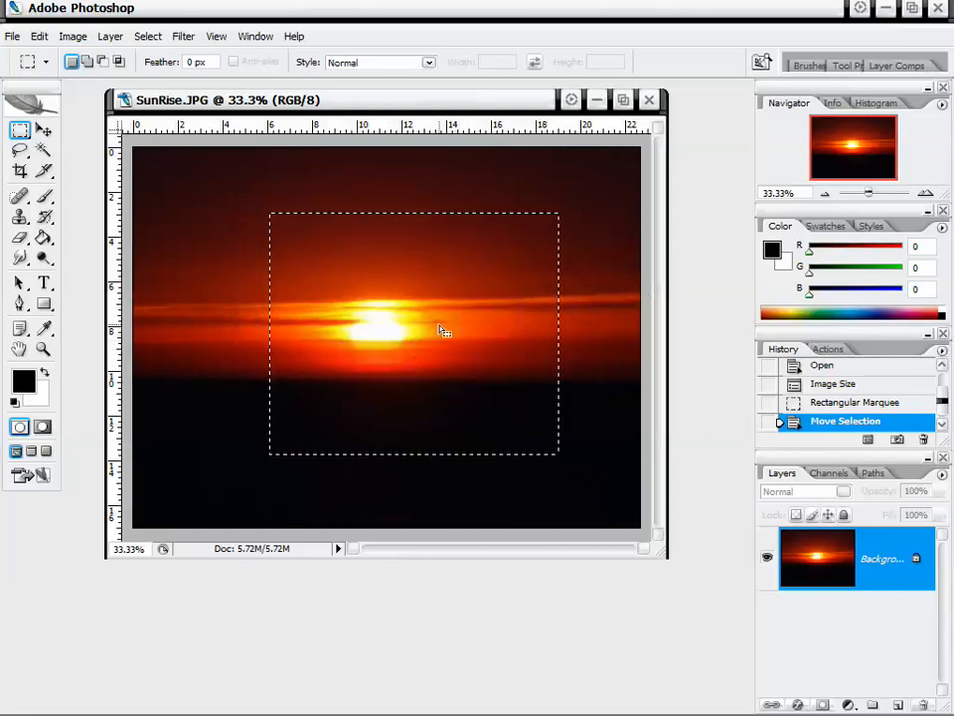
{"action": "left_click_drag", "start_coordinate": [444, 330], "coordinate": [431, 332]}
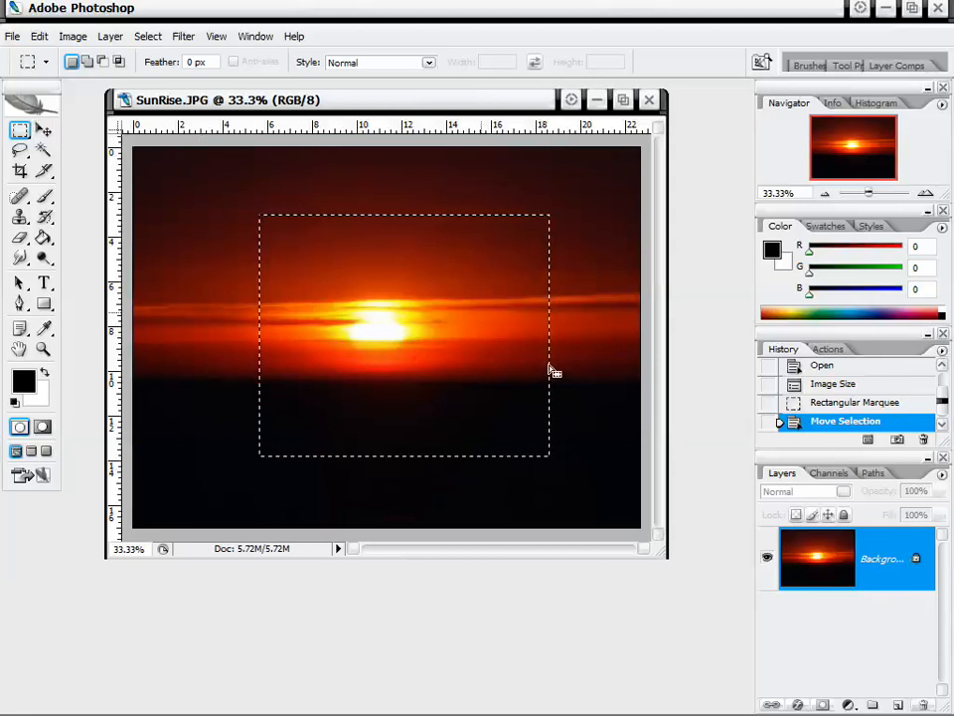
Step: Move the selected pixels toward the image's upper-left corner with the Move tool, and undo the move
{"action": "left_click", "coordinate": [41, 134]}
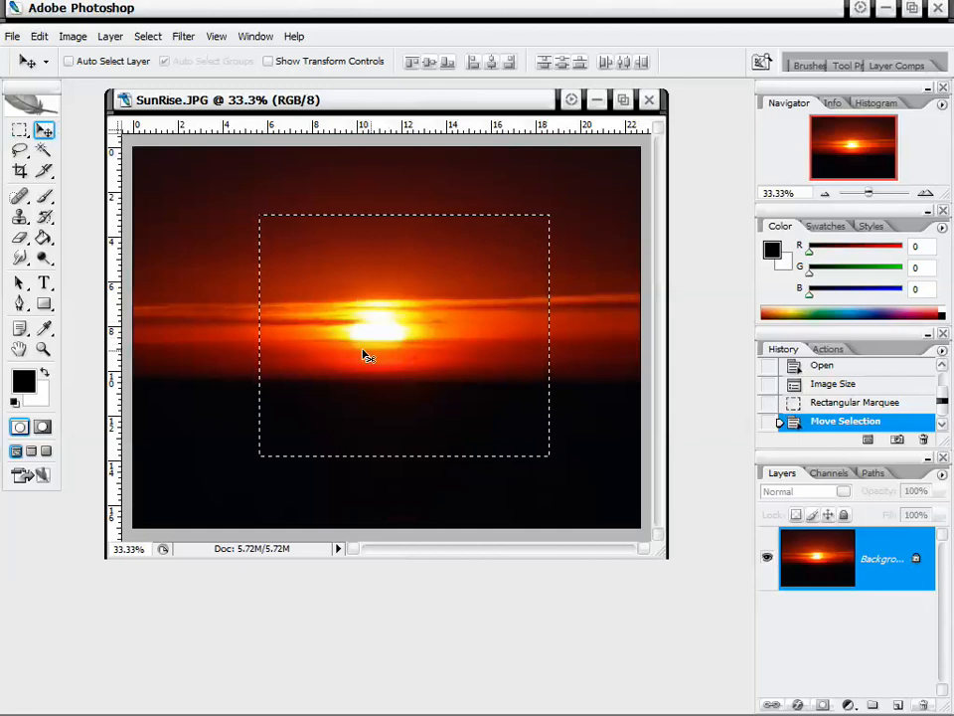
{"action": "left_click_drag", "start_coordinate": [405, 343], "coordinate": [352, 322]}
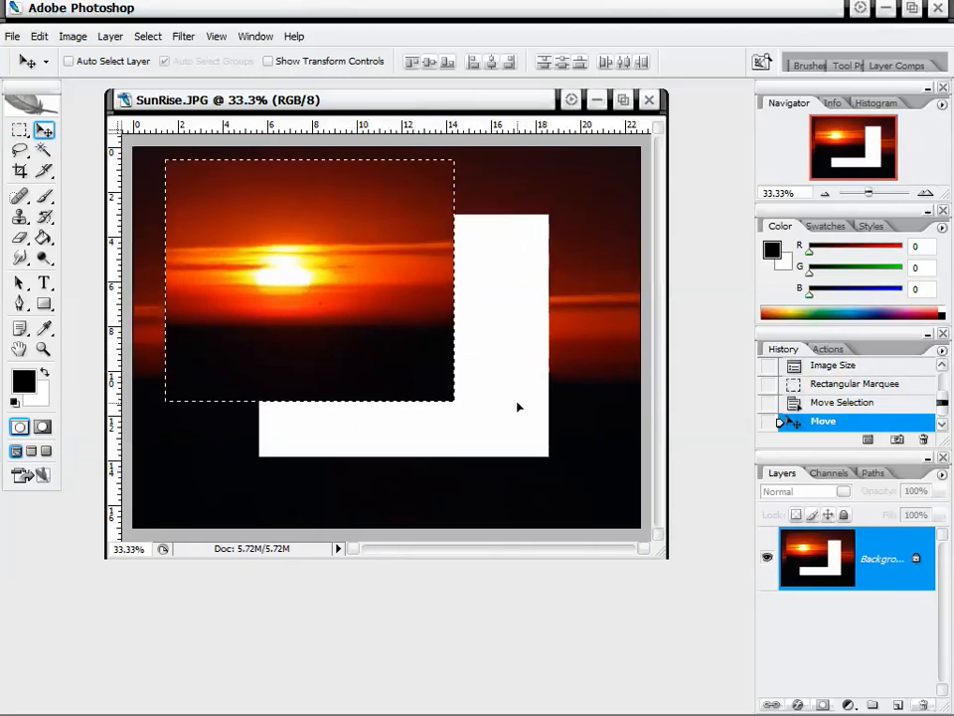
{"action": "key", "text": "ctrl+z"}
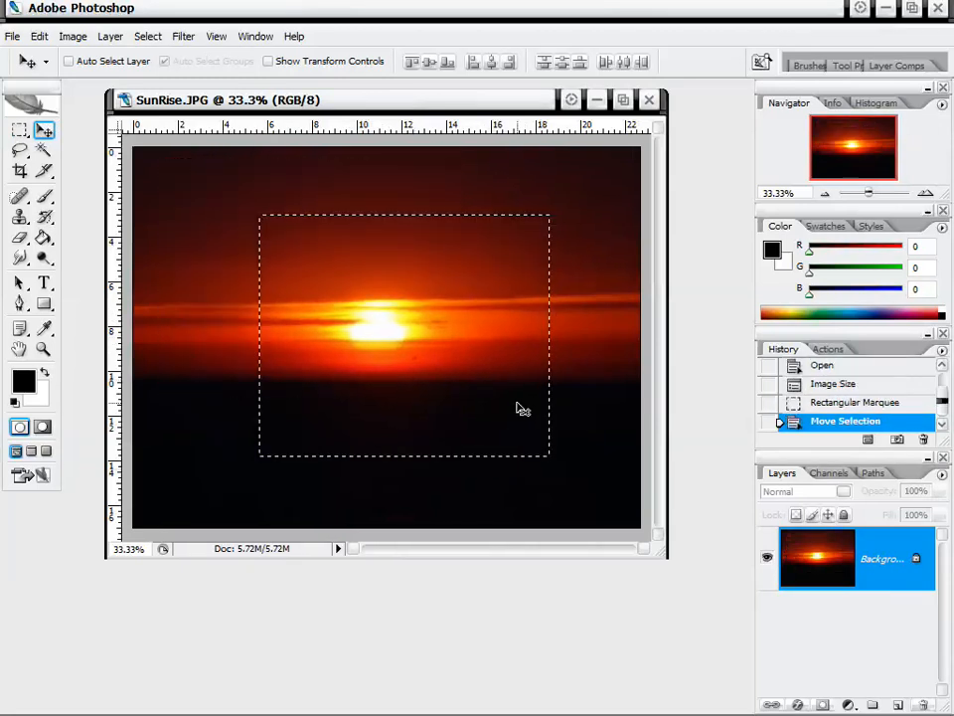
Step: Deselect the rectangular selection and restore it by reverting to the Move Selection history state
{"action": "left_click", "coordinate": [20, 129]}
{"action": "right_click", "coordinate": [370, 274]}
{"action": "left_click", "coordinate": [403, 282]}
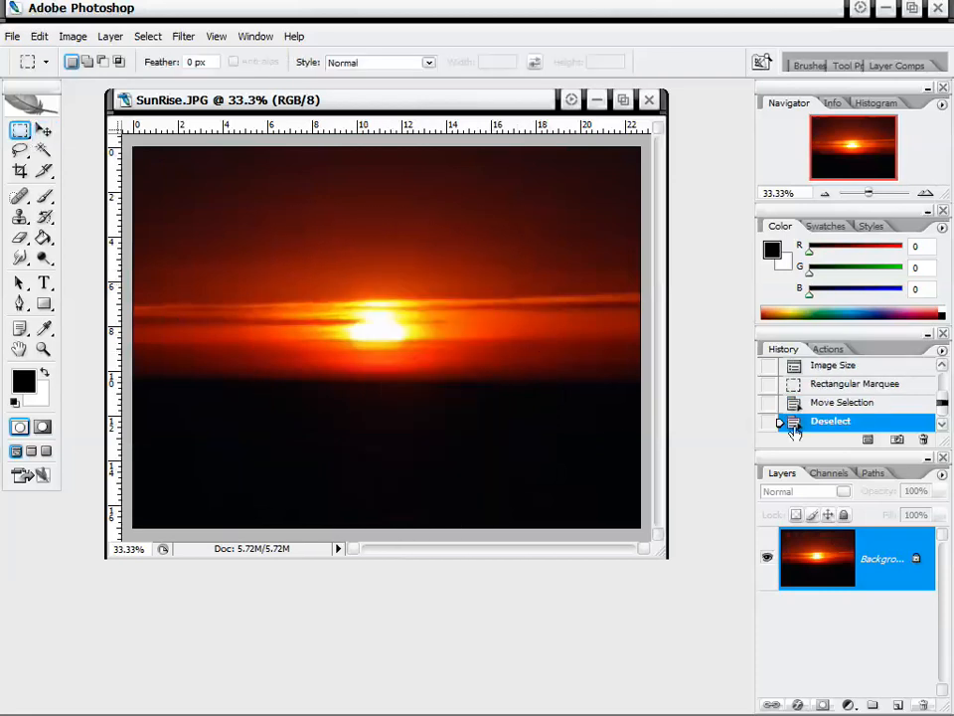
{"action": "left_click", "coordinate": [859, 404]}
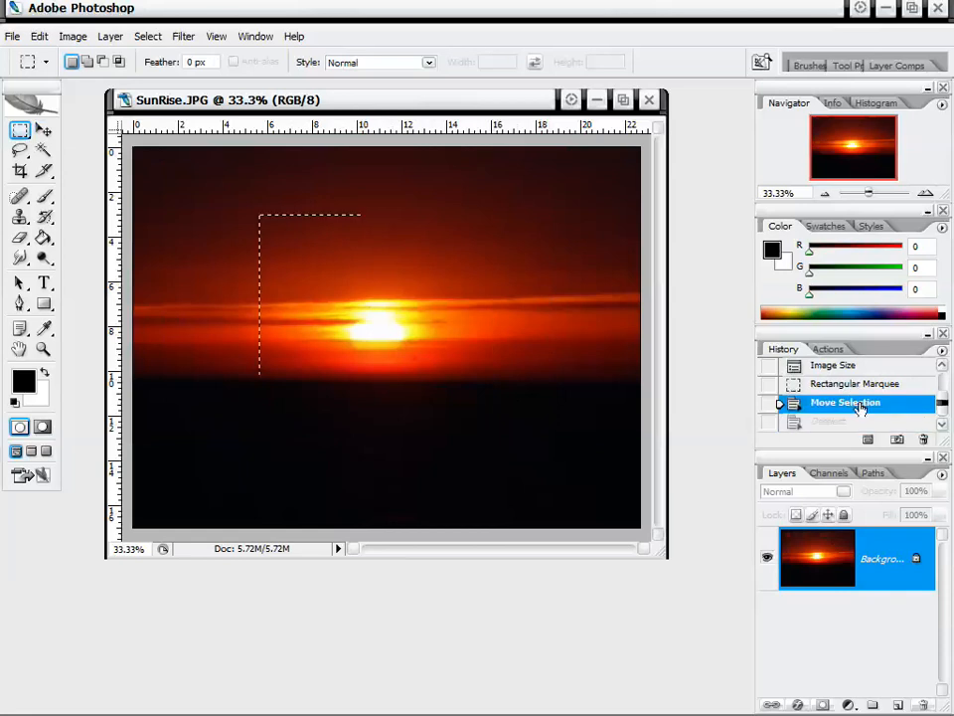
Step: Step back to the Rectangular Marquee history state and delete it together with all states that follow it
{"action": "left_click", "coordinate": [857, 385]}
{"action": "left_click", "coordinate": [859, 368]}
{"action": "left_click", "coordinate": [865, 386]}
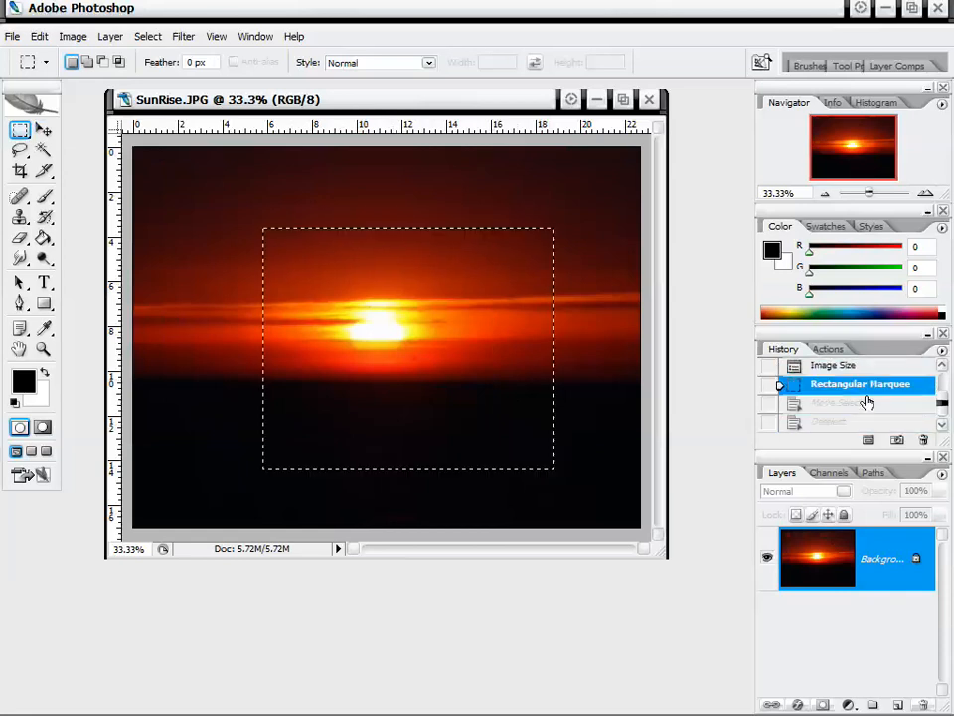
{"action": "right_click", "coordinate": [868, 391]}
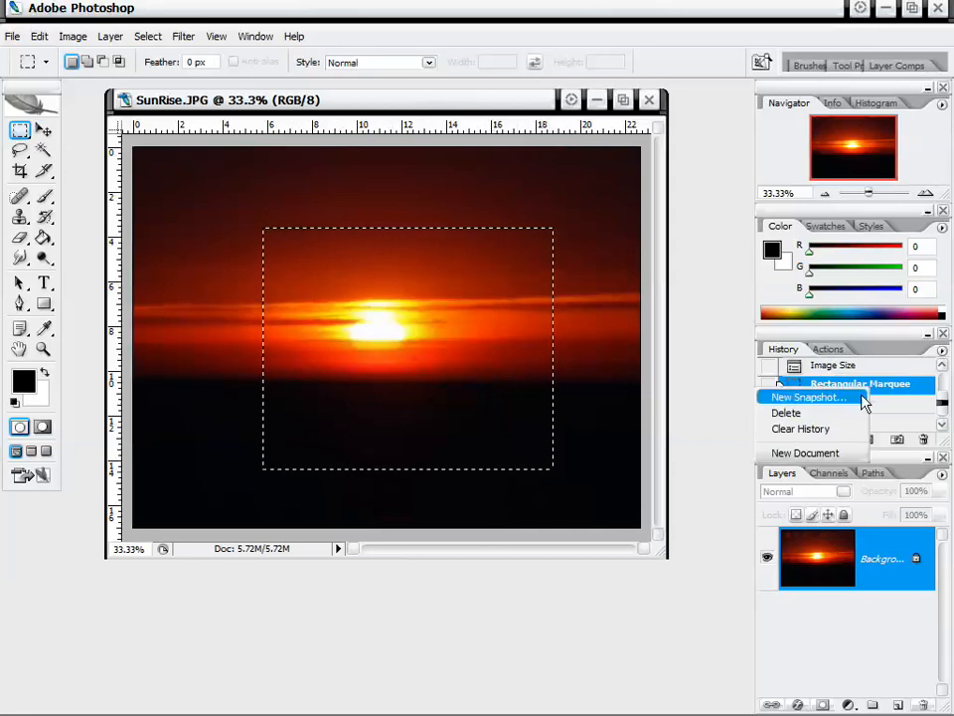
{"action": "left_click", "coordinate": [848, 413]}
{"action": "left_click", "coordinate": [427, 293]}
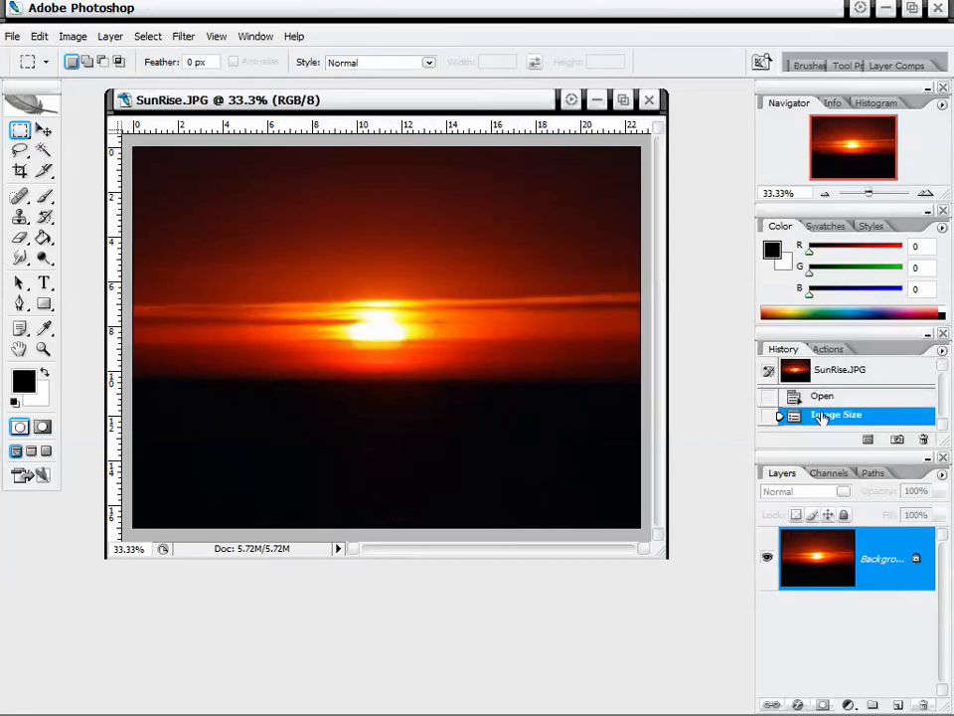
Step: Convert the locked Background into a regular layer named Layer 0 with no color, Normal mode and 100% opacity
{"action": "double_click", "coordinate": [888, 557]}
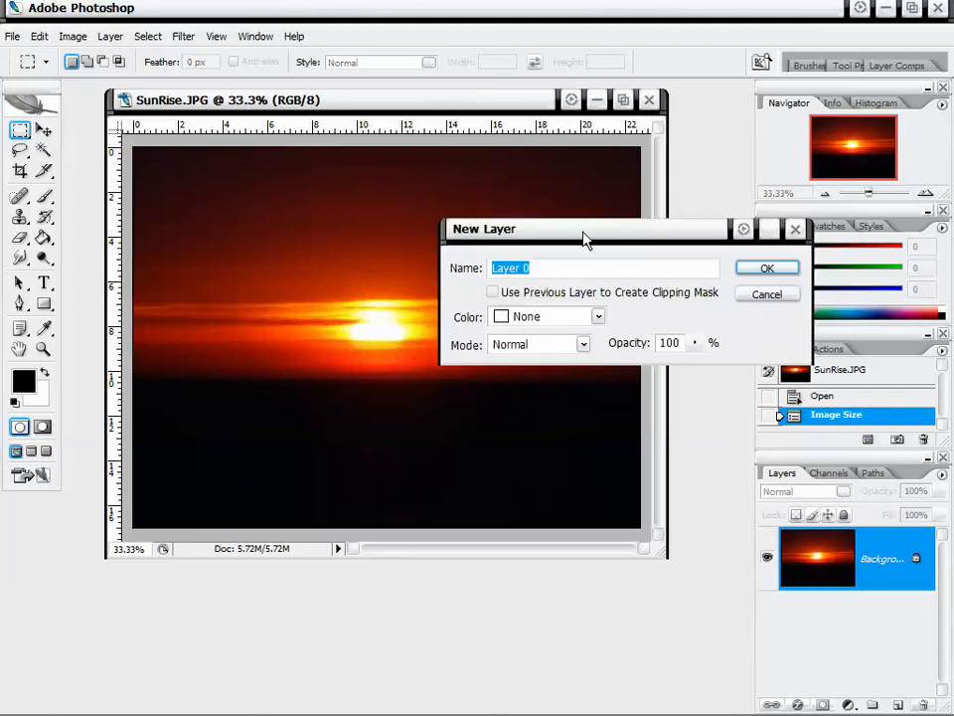
{"action": "left_click_drag", "start_coordinate": [585, 239], "coordinate": [552, 234]}
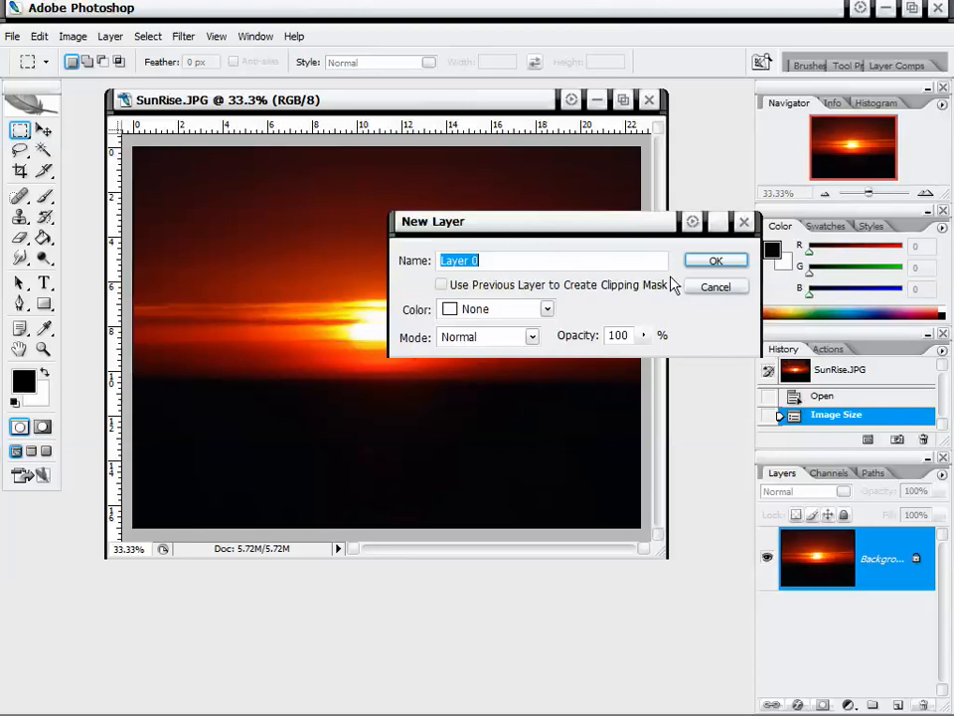
{"action": "left_click_drag", "start_coordinate": [530, 239], "coordinate": [558, 242]}
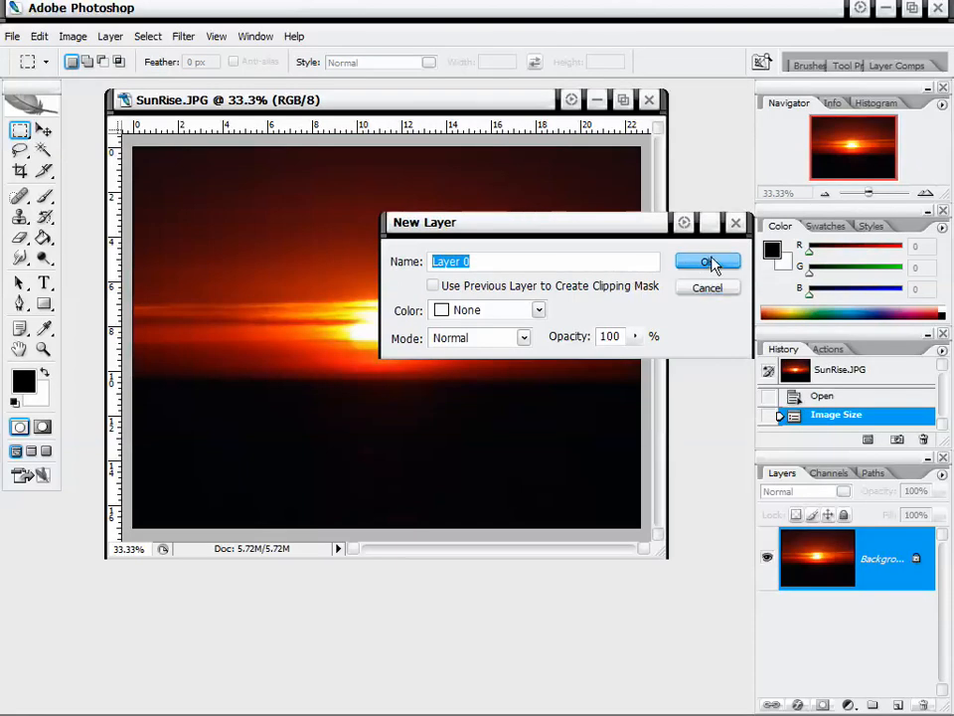
{"action": "left_click", "coordinate": [538, 310]}
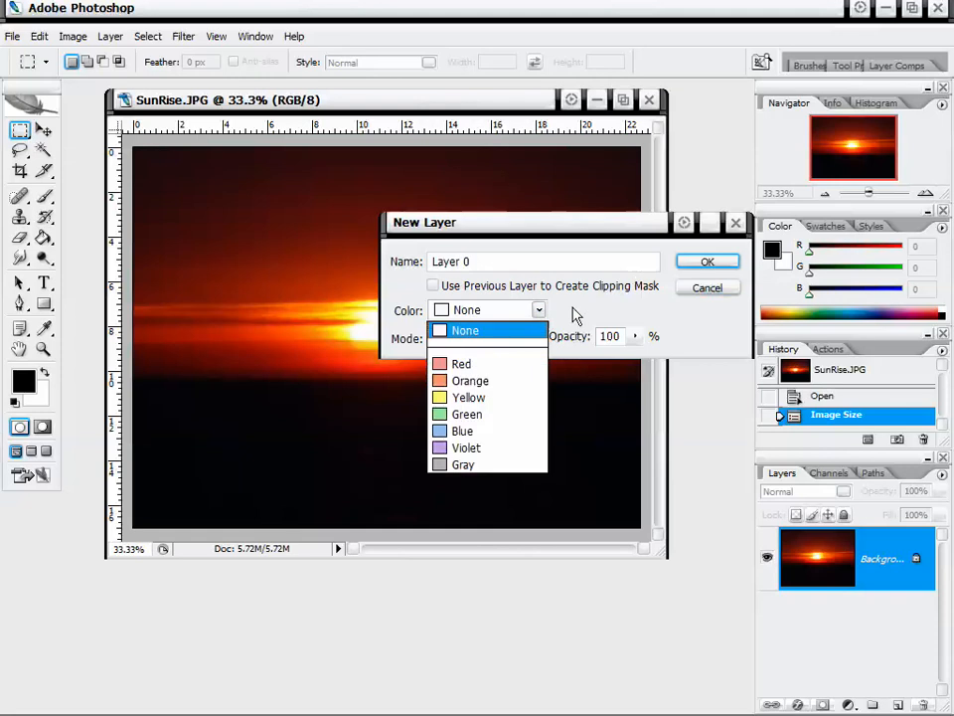
{"action": "left_click", "coordinate": [572, 308]}
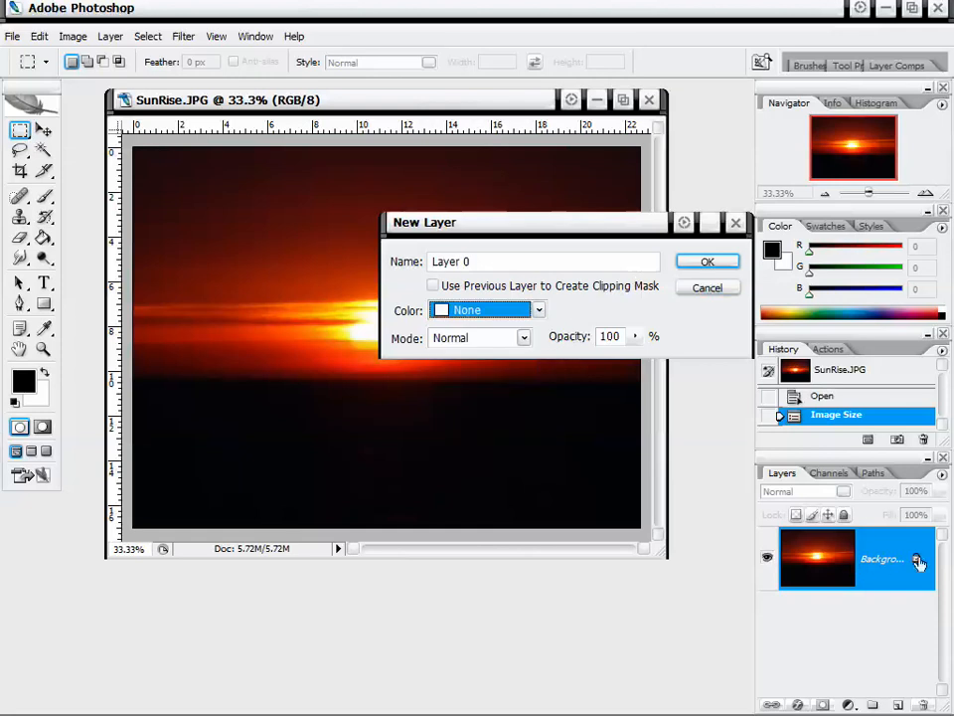
{"action": "left_click", "coordinate": [706, 263]}
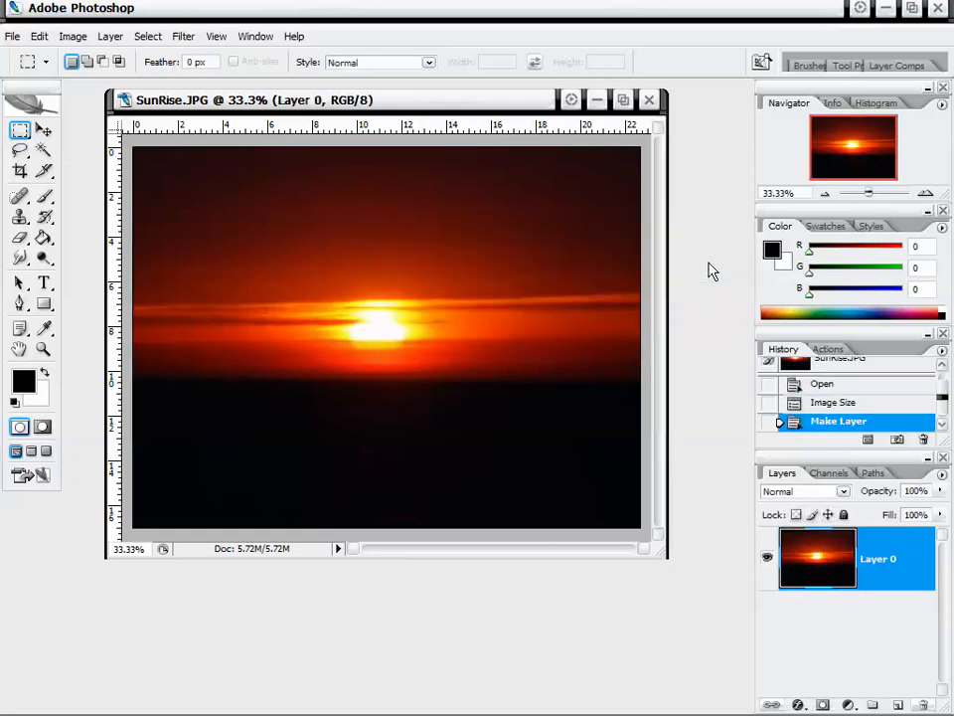
Step: Try out the Small Thumbnails size for the layer previews
{"action": "right_click", "coordinate": [850, 623]}
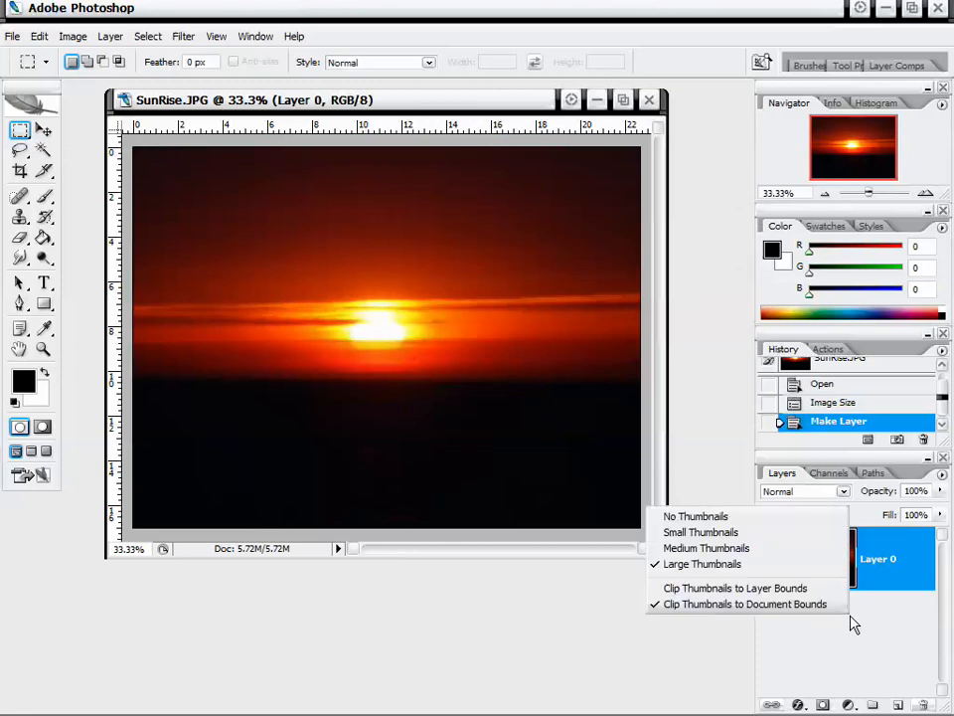
{"action": "left_click", "coordinate": [899, 638]}
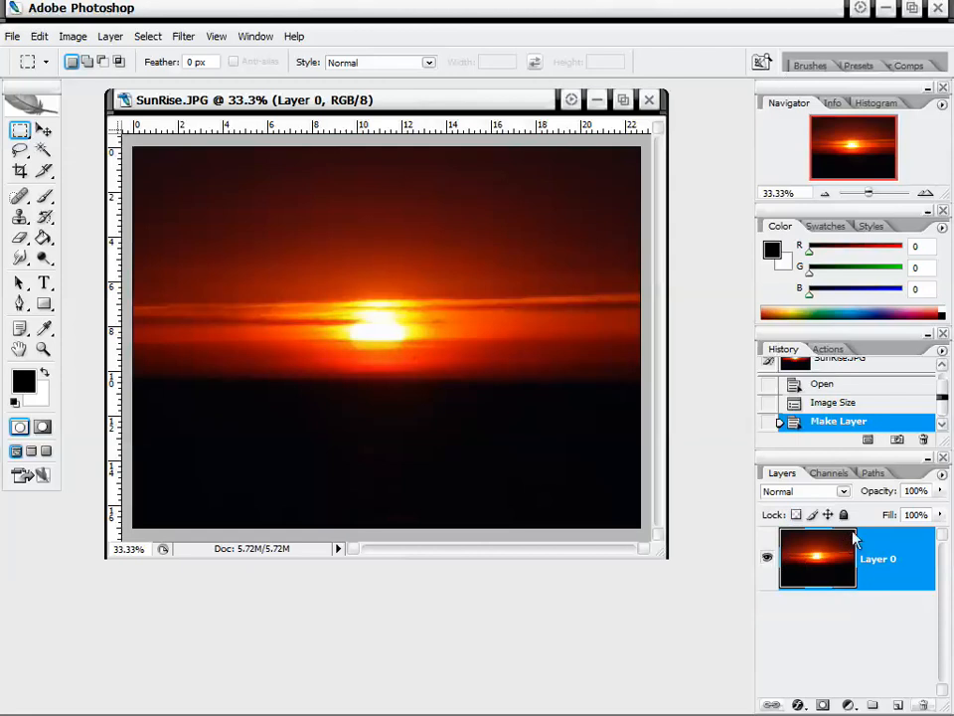
{"action": "right_click", "coordinate": [823, 627]}
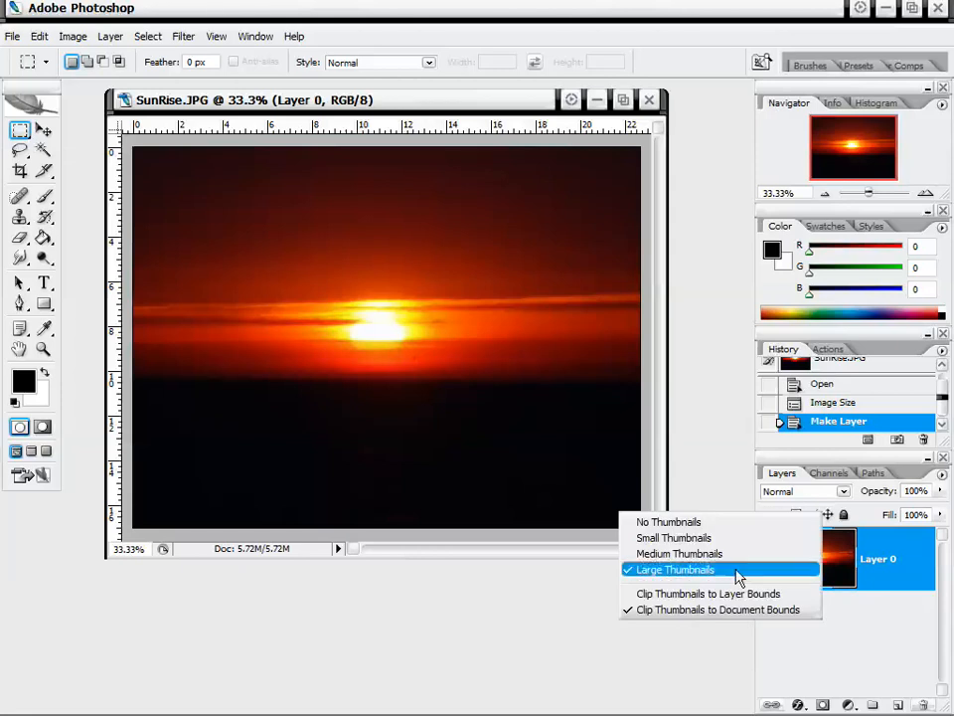
{"action": "left_click", "coordinate": [730, 554]}
{"action": "right_click", "coordinate": [867, 637]}
{"action": "left_click", "coordinate": [756, 555]}
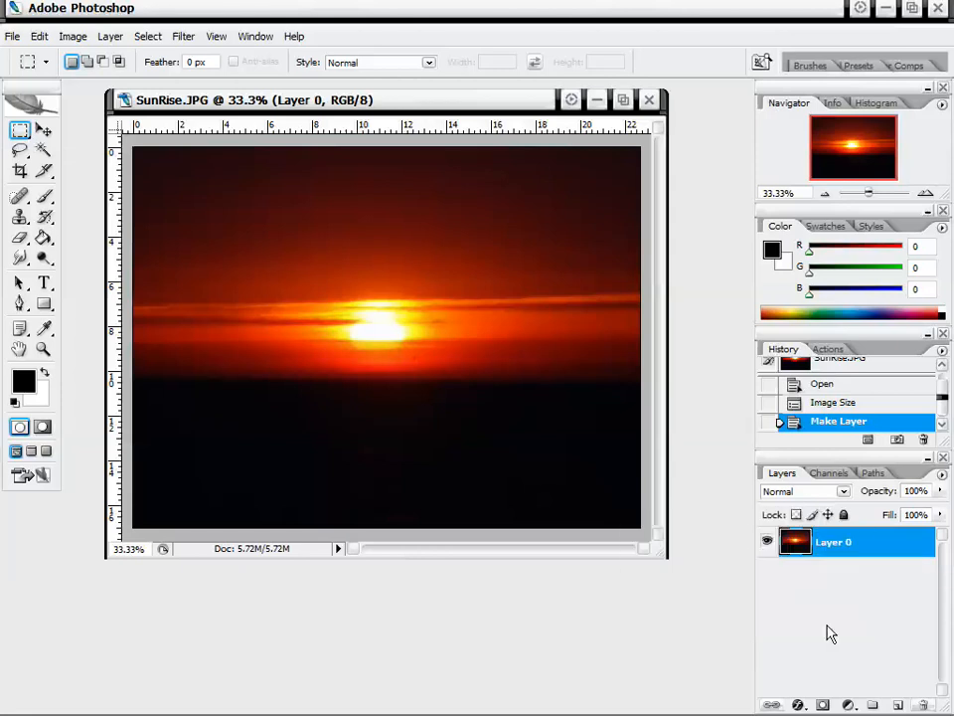
{"action": "right_click", "coordinate": [845, 639]}
{"action": "left_click", "coordinate": [731, 550]}
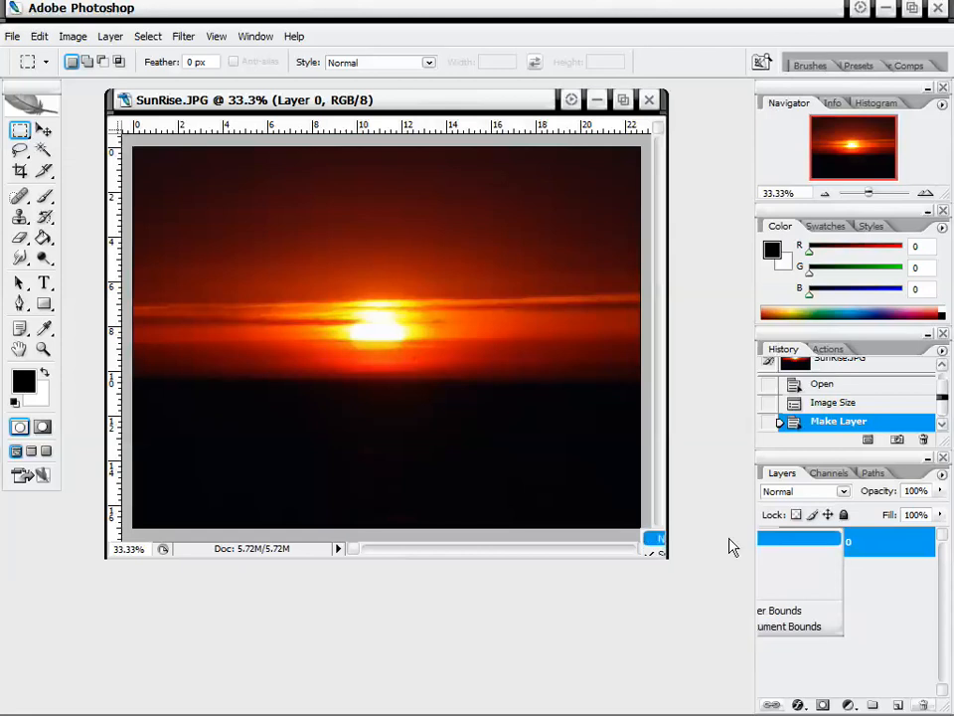
{"action": "right_click", "coordinate": [828, 645]}
{"action": "left_click", "coordinate": [754, 586]}
Step: Set the layer previews to Medium Thumbnails
{"action": "right_click", "coordinate": [835, 611]}
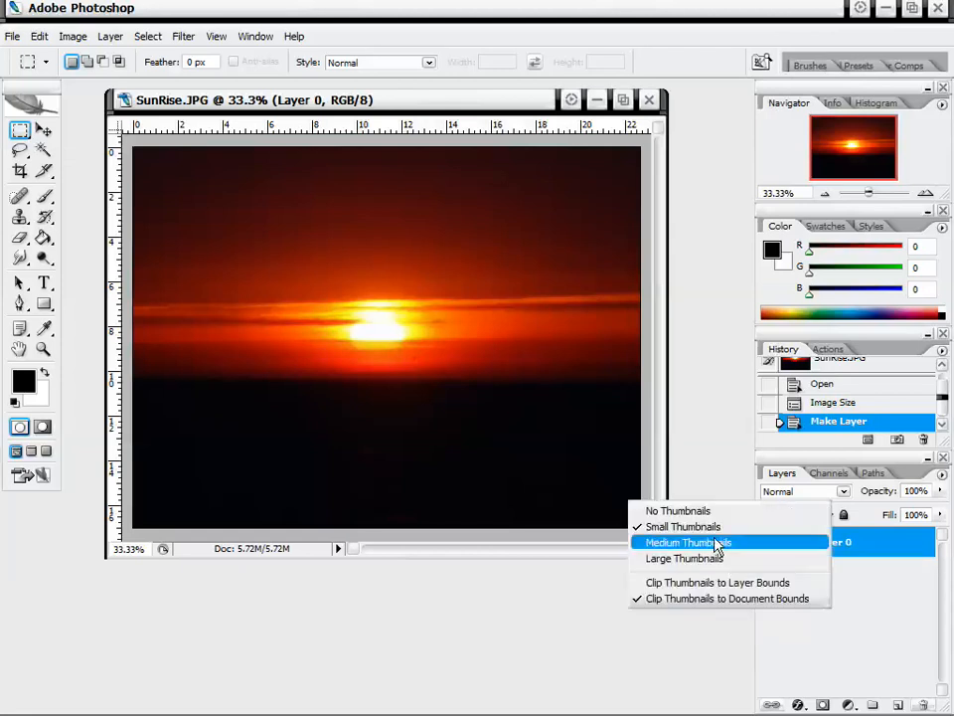
{"action": "left_click", "coordinate": [711, 558]}
{"action": "left_click", "coordinate": [855, 624]}
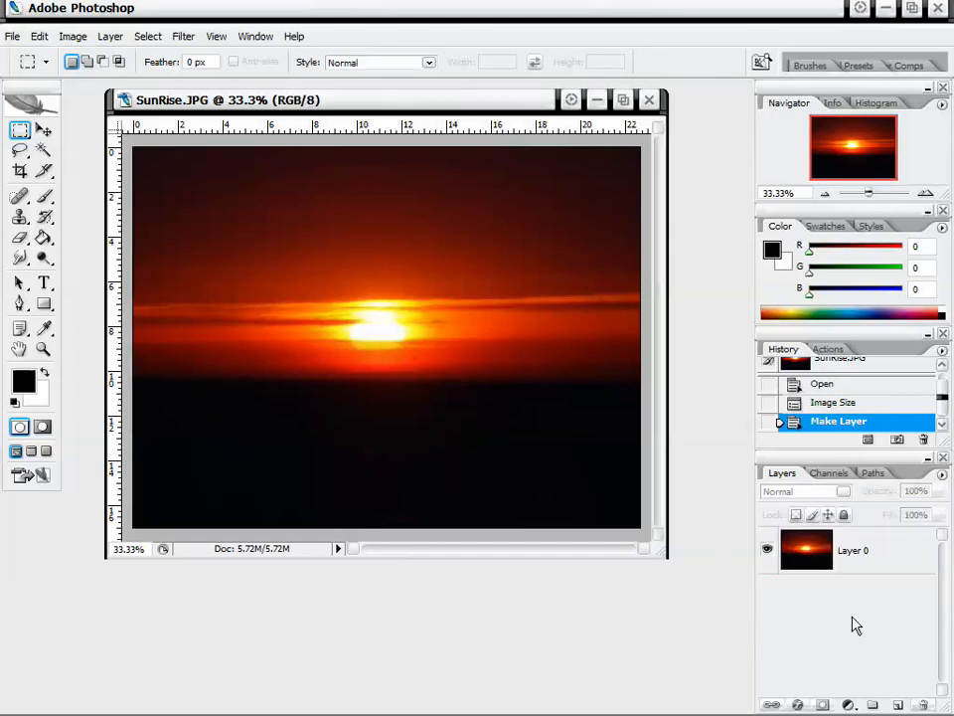
Step: Select Layer 0, draw a rectangular marquee about 10.5 by 9 inches around the sun, and shift its outline slightly
{"action": "left_click", "coordinate": [856, 563]}
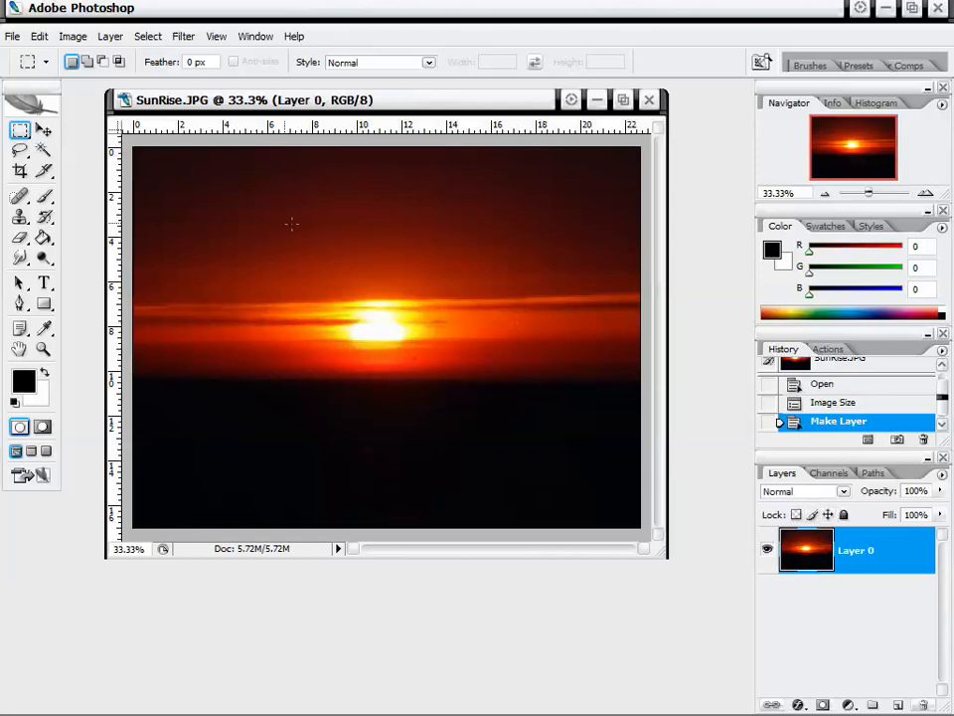
{"action": "left_click_drag", "start_coordinate": [277, 225], "coordinate": [514, 428]}
{"action": "left_click_drag", "start_coordinate": [437, 347], "coordinate": [447, 350]}
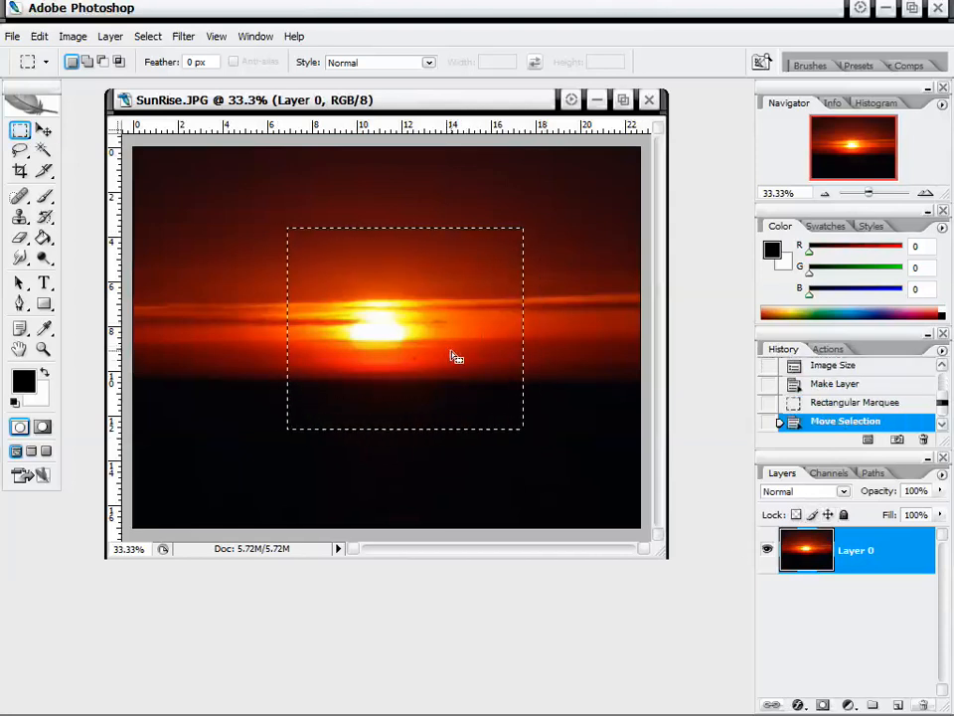
Step: Move the selected pixels toward the image's upper edge with the Move tool, and undo the move
{"action": "left_click", "coordinate": [44, 131]}
{"action": "left_click_drag", "start_coordinate": [457, 399], "coordinate": [367, 367]}
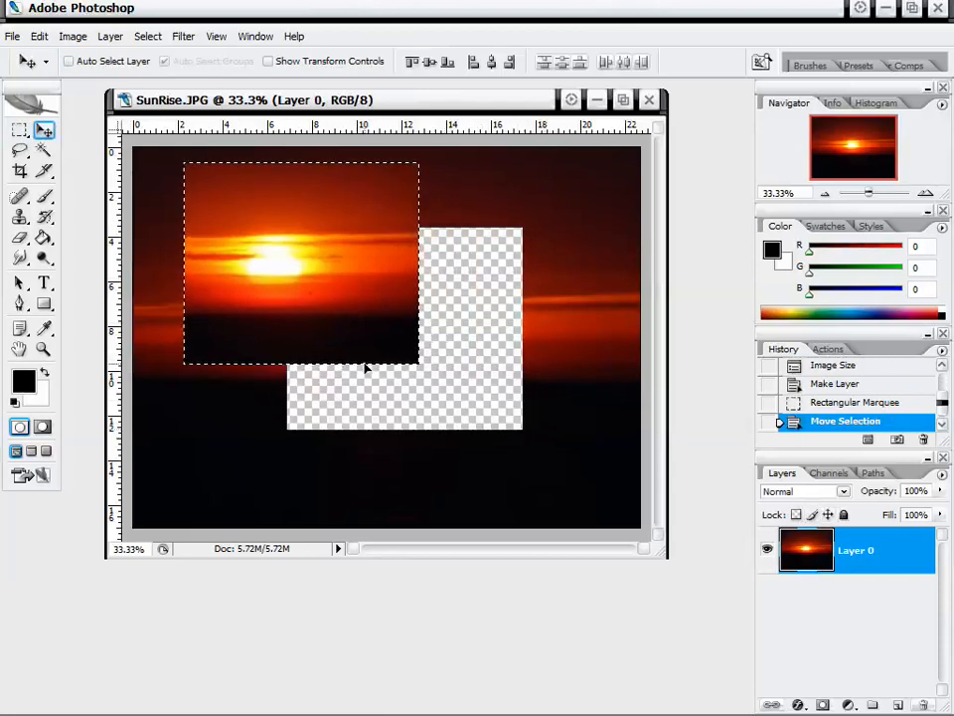
{"action": "left_click_drag", "start_coordinate": [356, 319], "coordinate": [396, 254]}
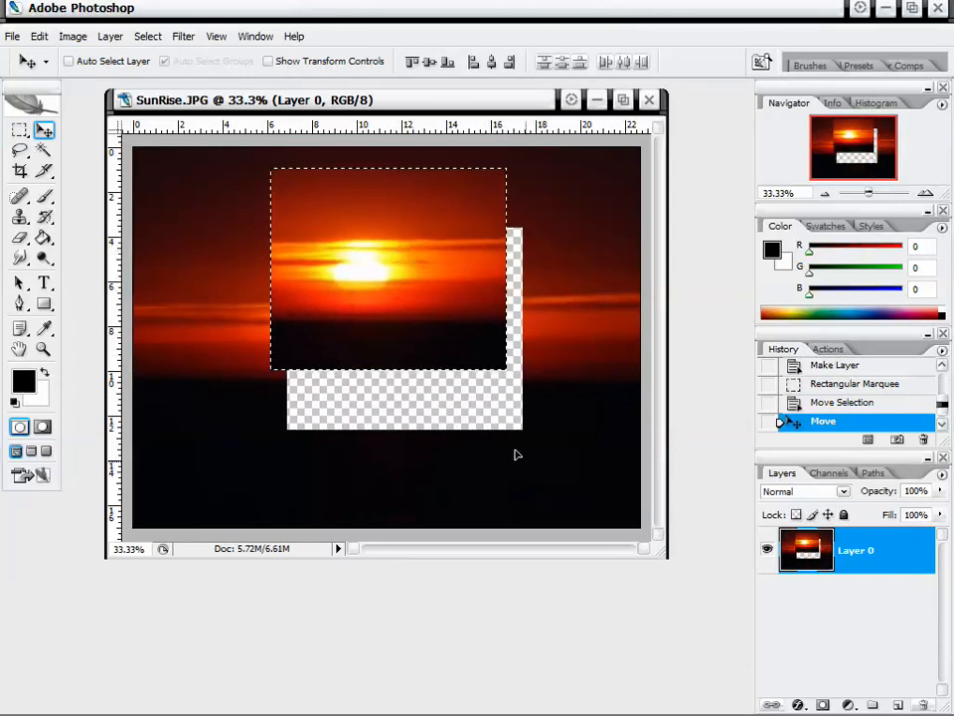
{"action": "key", "text": "ctrl+z"}
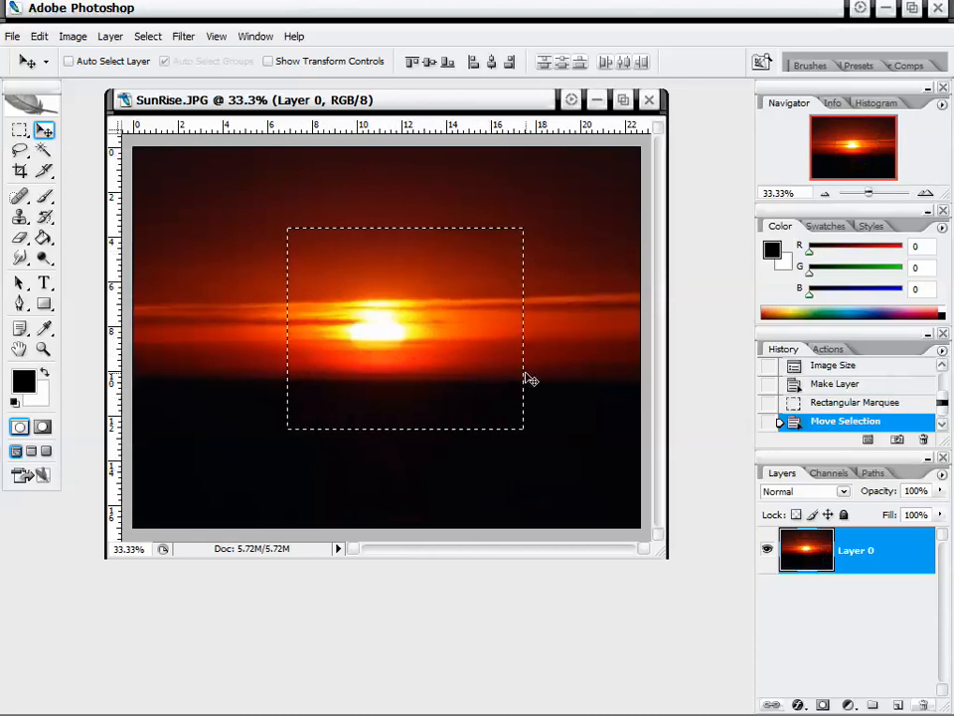
Step: Cut the selected sun area and paste it as a new layer, moving the pasted piece around over the hole
{"action": "key", "text": "ctrl+x"}
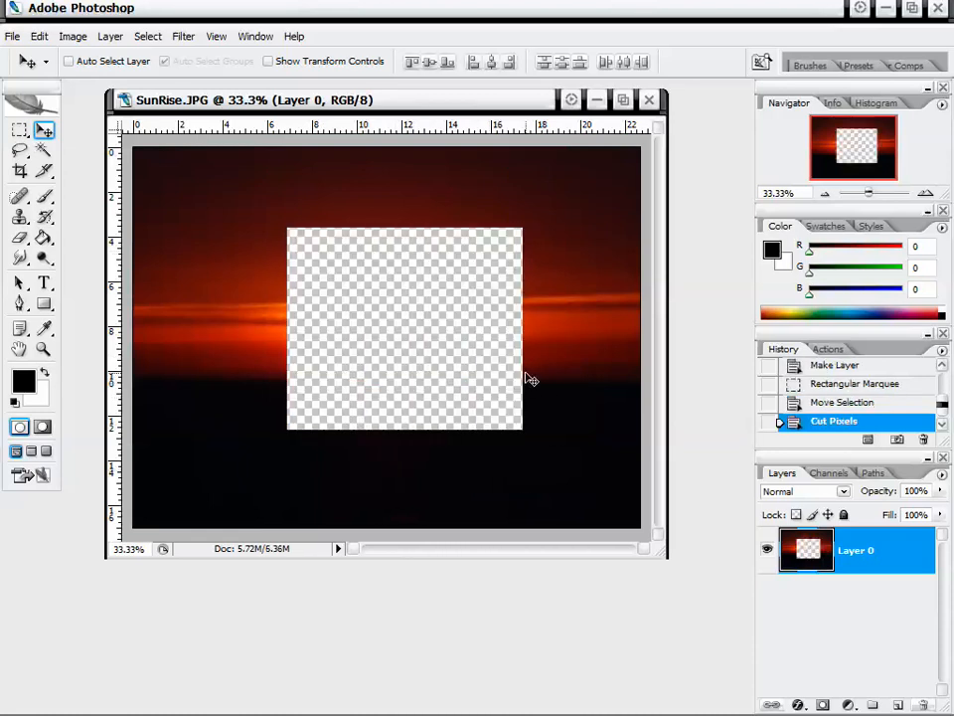
{"action": "key", "text": "ctrl+v"}
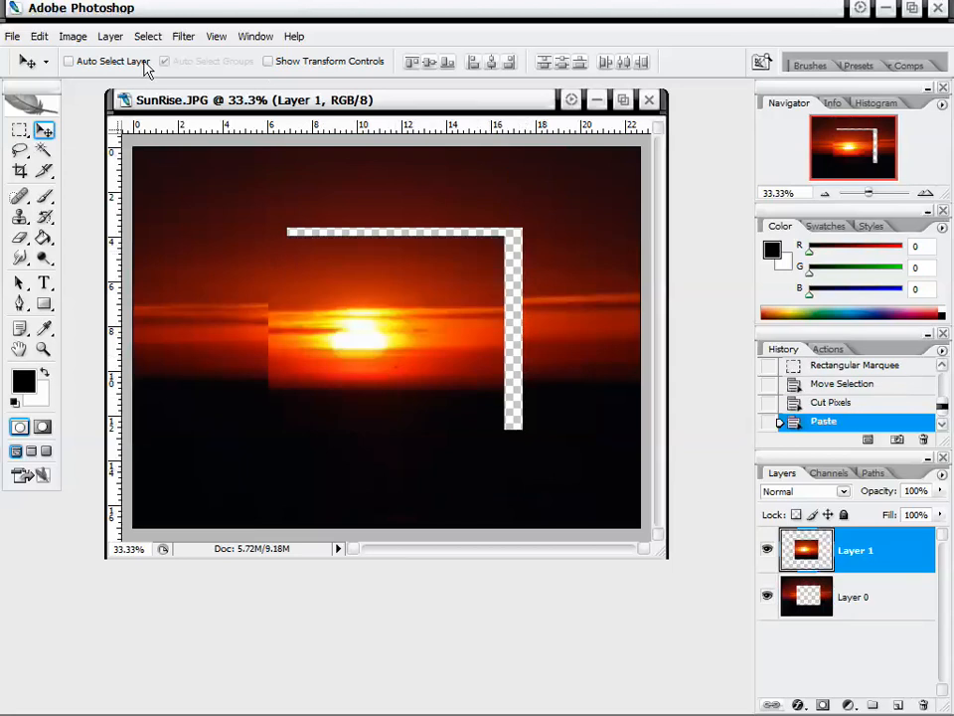
{"action": "left_click", "coordinate": [40, 36]}
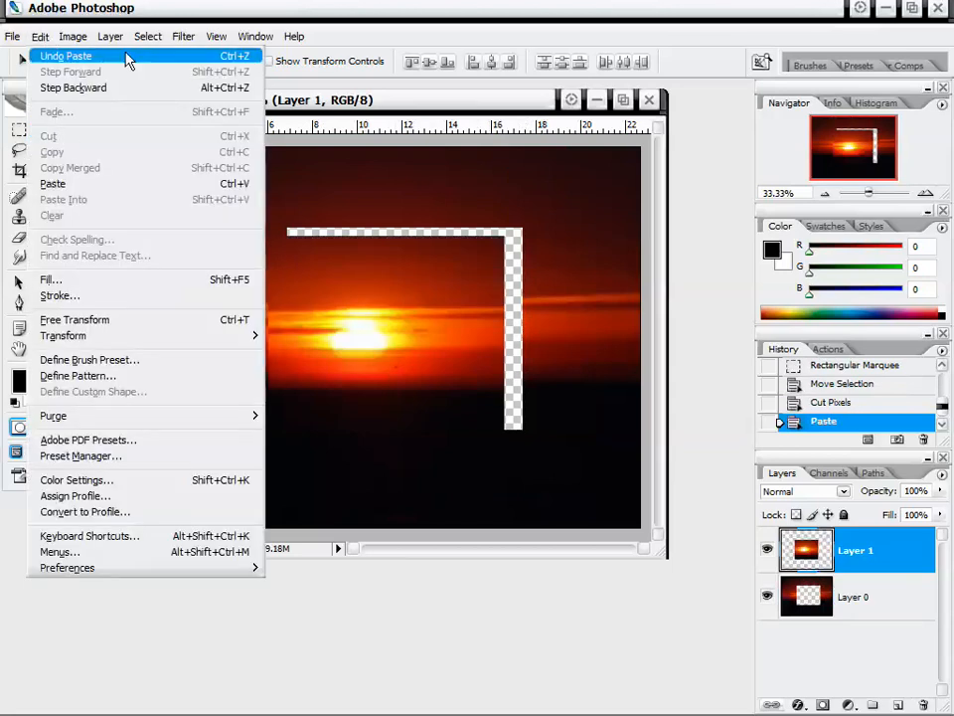
{"action": "left_click", "coordinate": [171, 8]}
{"action": "left_click_drag", "start_coordinate": [467, 312], "coordinate": [410, 294]}
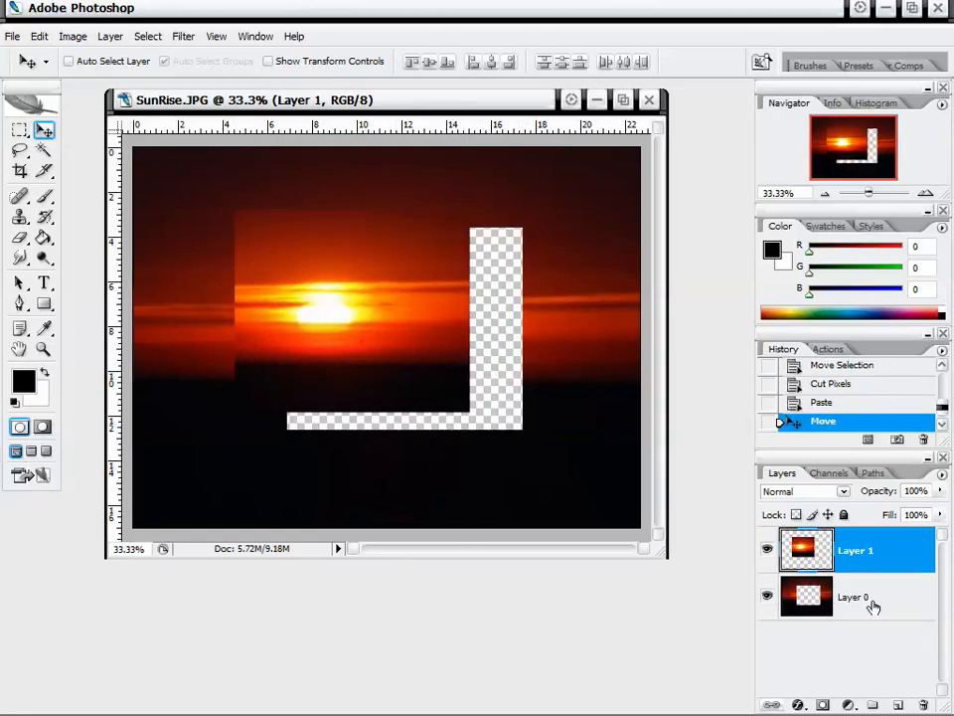
{"action": "left_click_drag", "start_coordinate": [307, 305], "coordinate": [411, 338]}
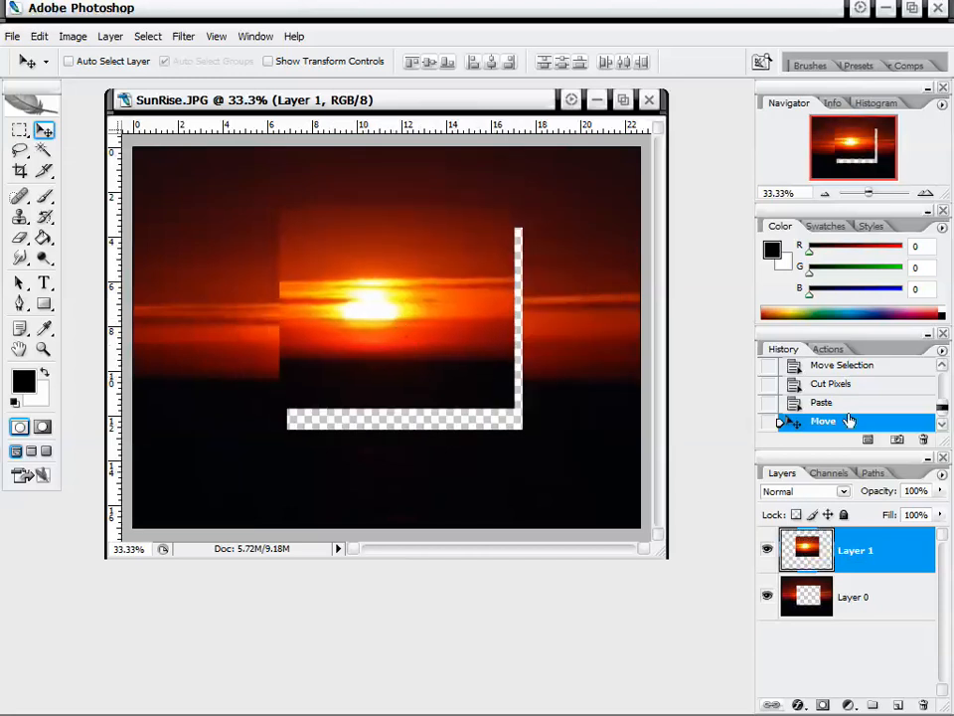
Step: Delete the latest Rectangular Marquee history state and all states after it, reverting the image to Make Layer
{"action": "scroll", "coordinate": [925, 397], "scroll_direction": "up", "scroll_amount": 3}
{"action": "left_click", "coordinate": [875, 388]}
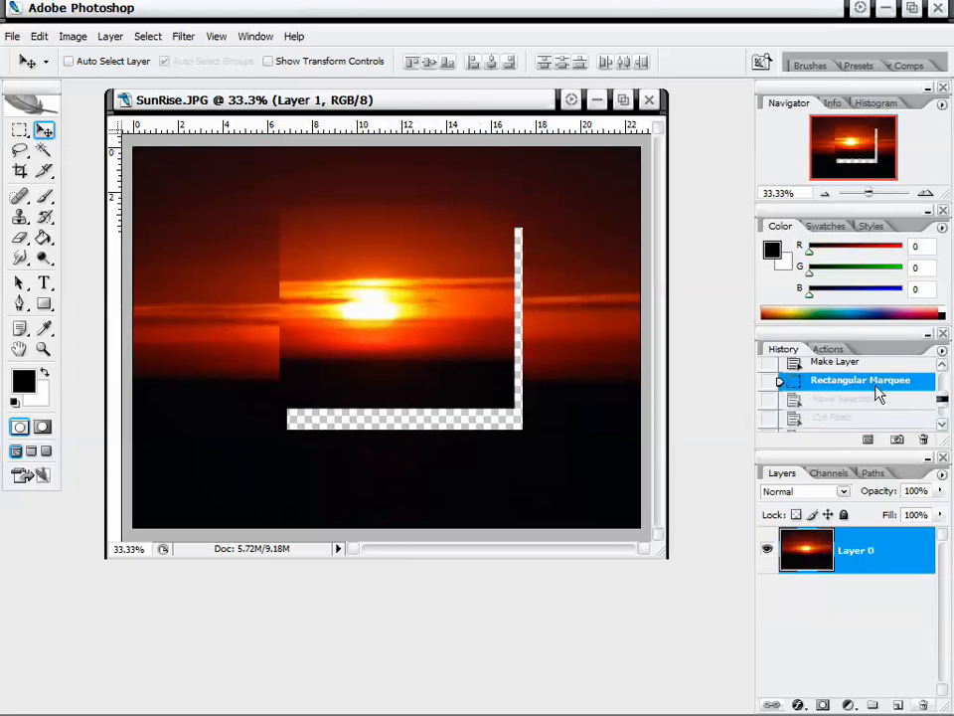
{"action": "right_click", "coordinate": [875, 388]}
{"action": "left_click", "coordinate": [835, 413]}
{"action": "left_click", "coordinate": [404, 292]}
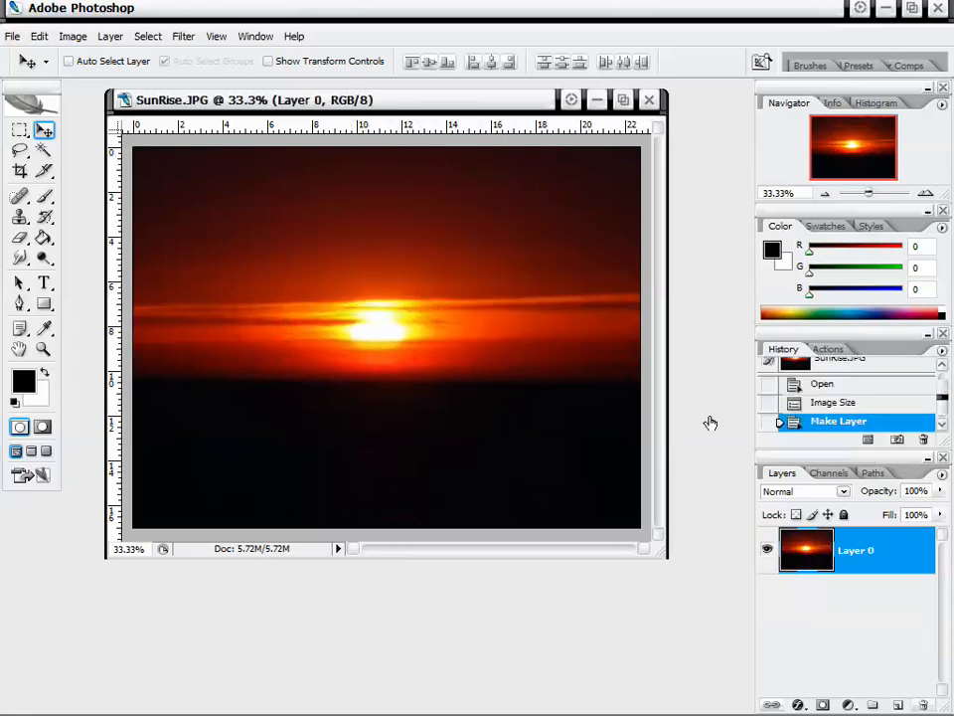
Step: Draw an elliptical marquee about 9.5 by 9 inches around the sun and shift its outline up and left to center it
{"action": "left_click", "coordinate": [19, 130]}
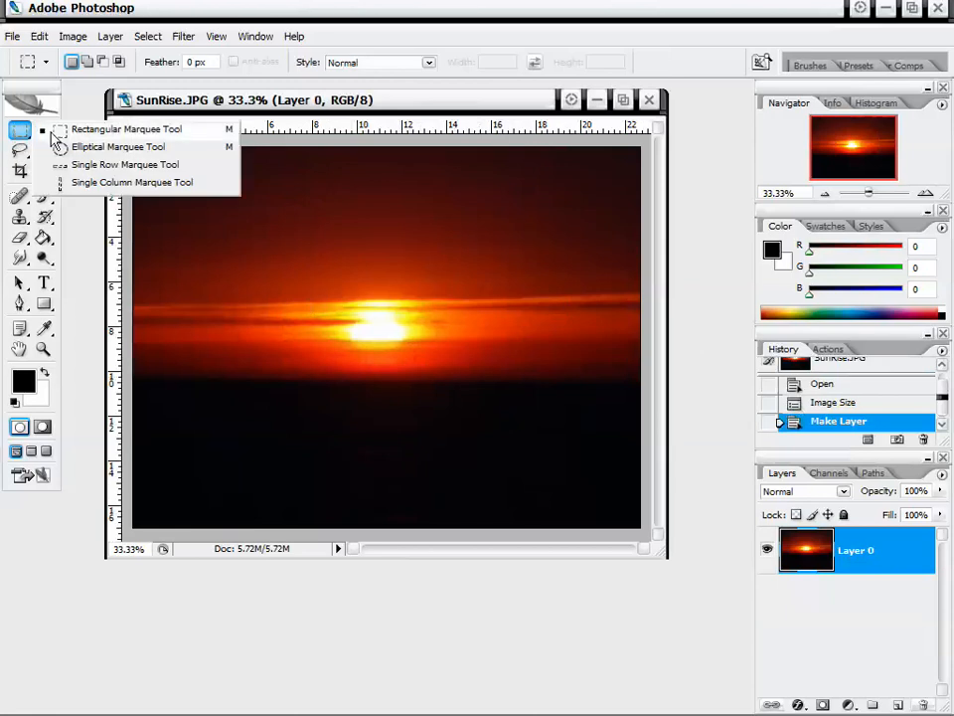
{"action": "left_click", "coordinate": [97, 148]}
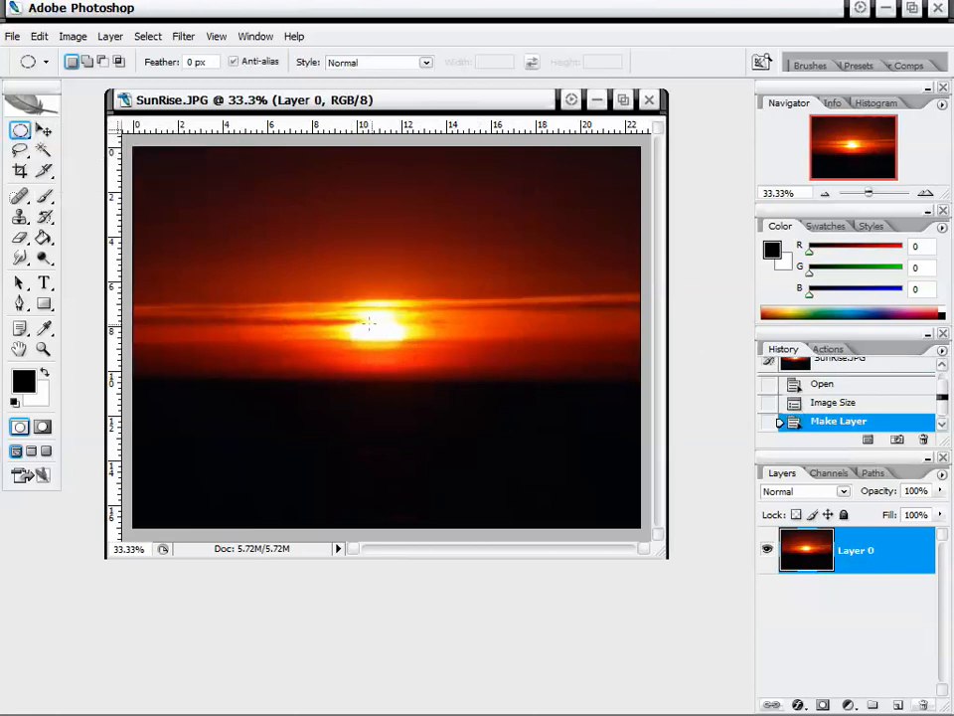
{"action": "left_click_drag", "start_coordinate": [292, 249], "coordinate": [503, 449]}
{"action": "mouse_move", "coordinate": [432, 392]}
{"action": "left_mouse_down"}
{"action": "mouse_move", "coordinate": [409, 379]}
{"action": "mouse_move", "coordinate": [420, 382]}
{"action": "left_mouse_up"}
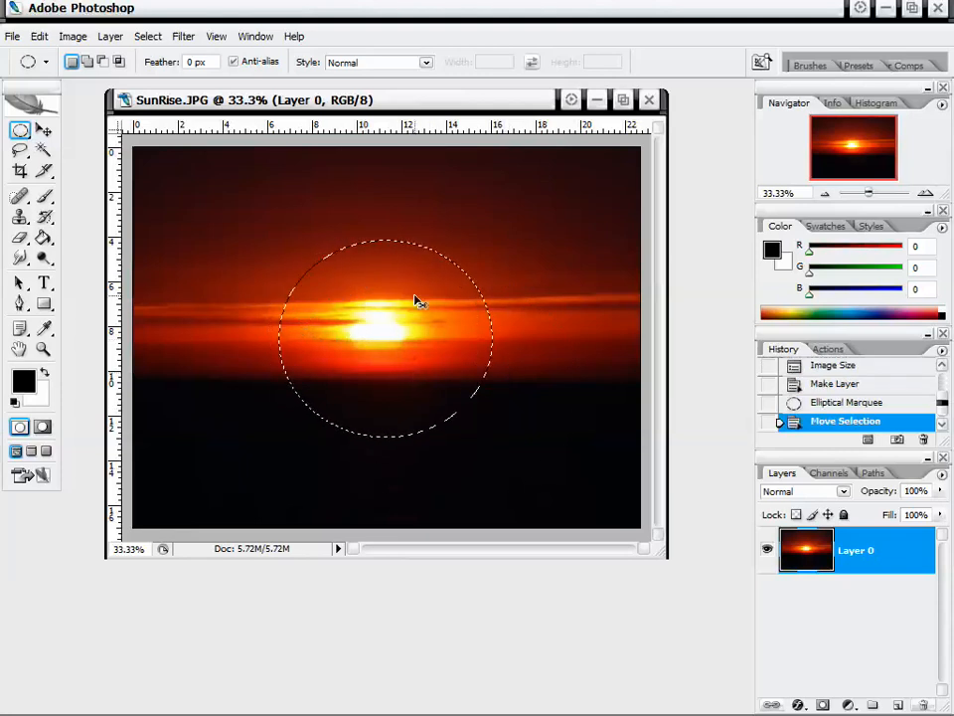
Step: Cut the elliptical selection, paste it as a new layer, and move the pasted circle toward the image's upper edge
{"action": "key", "text": "ctrl+x"}
{"action": "key", "text": "ctrl+v"}
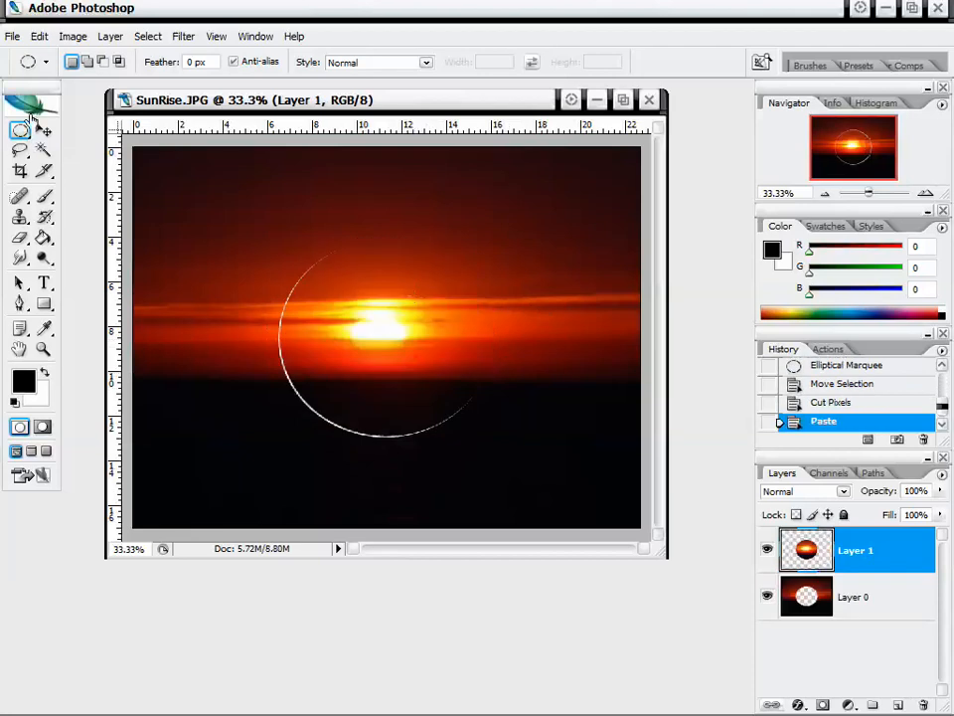
{"action": "left_click", "coordinate": [42, 132]}
{"action": "left_click_drag", "start_coordinate": [447, 363], "coordinate": [466, 261]}
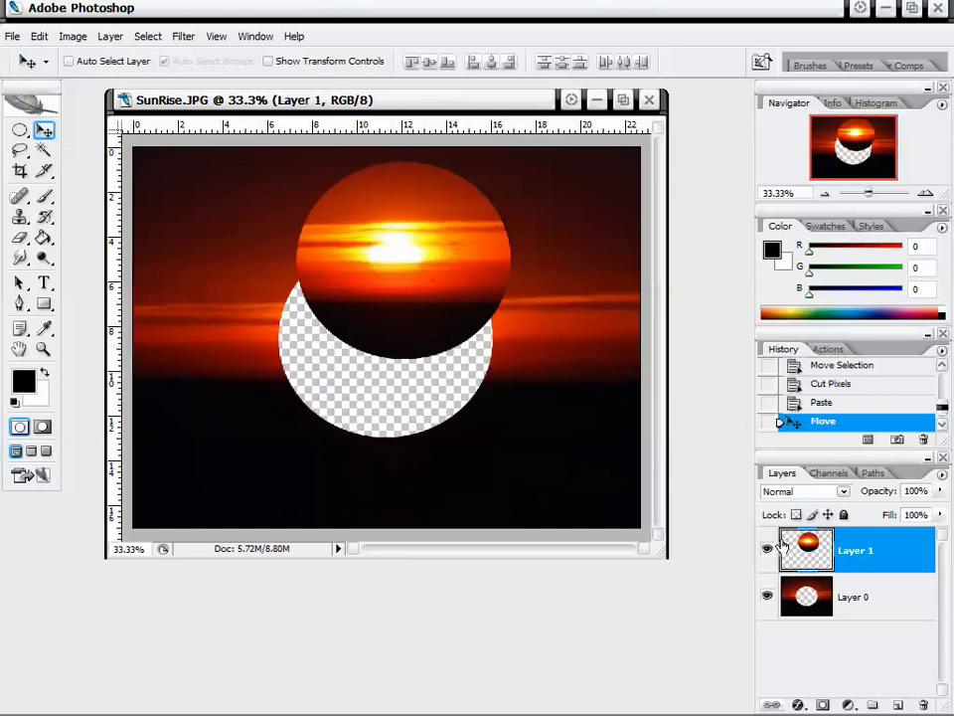
Step: Delete the Elliptical Marquee history state and all states after it, reverting the image to Make Layer
{"action": "right_click", "coordinate": [846, 425]}
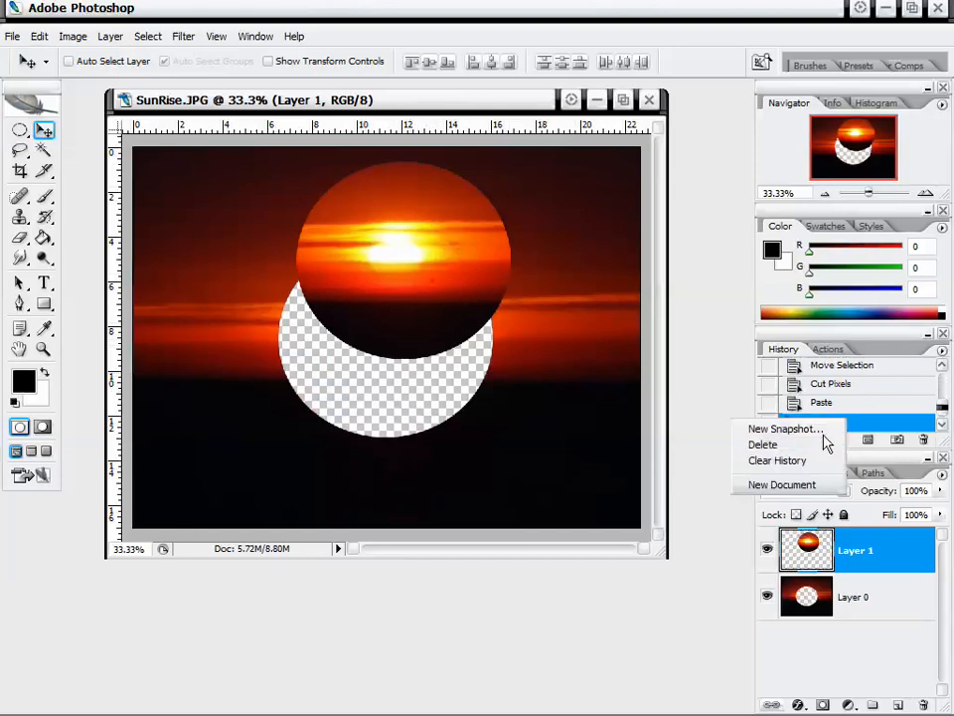
{"action": "left_click", "coordinate": [943, 408]}
{"action": "left_click_drag", "start_coordinate": [943, 408], "coordinate": [942, 401]}
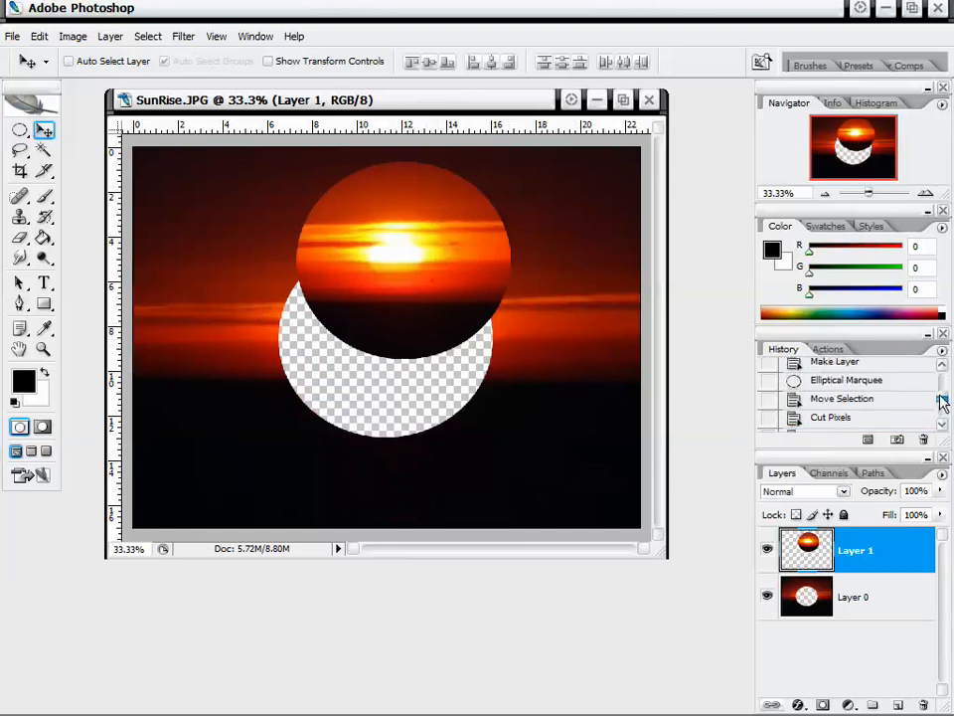
{"action": "right_click", "coordinate": [846, 380]}
{"action": "left_click", "coordinate": [856, 412]}
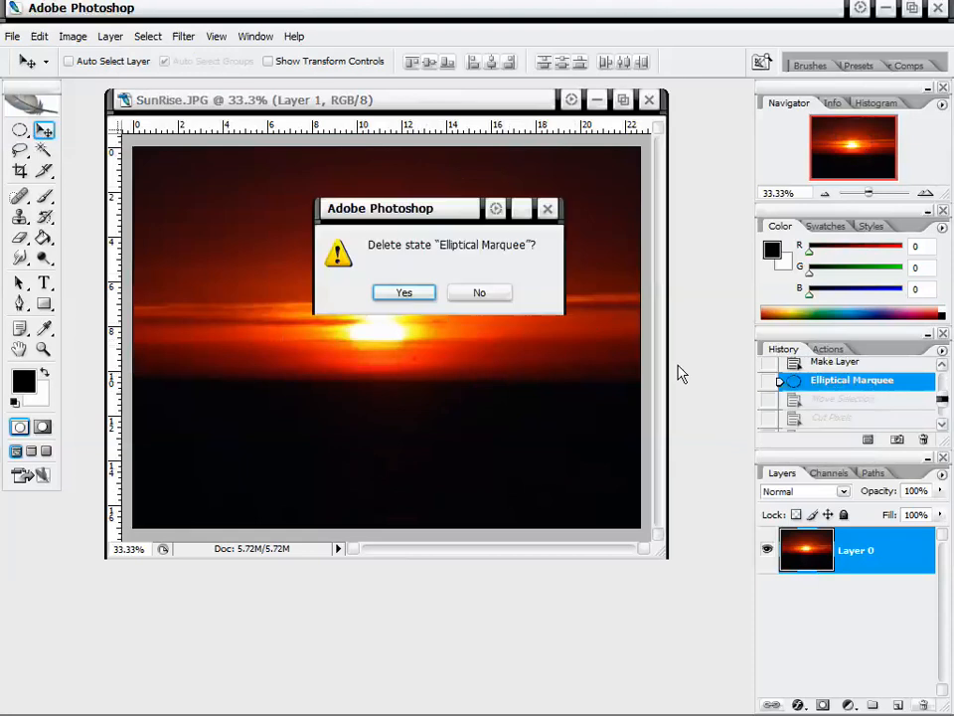
{"action": "left_click", "coordinate": [415, 299]}
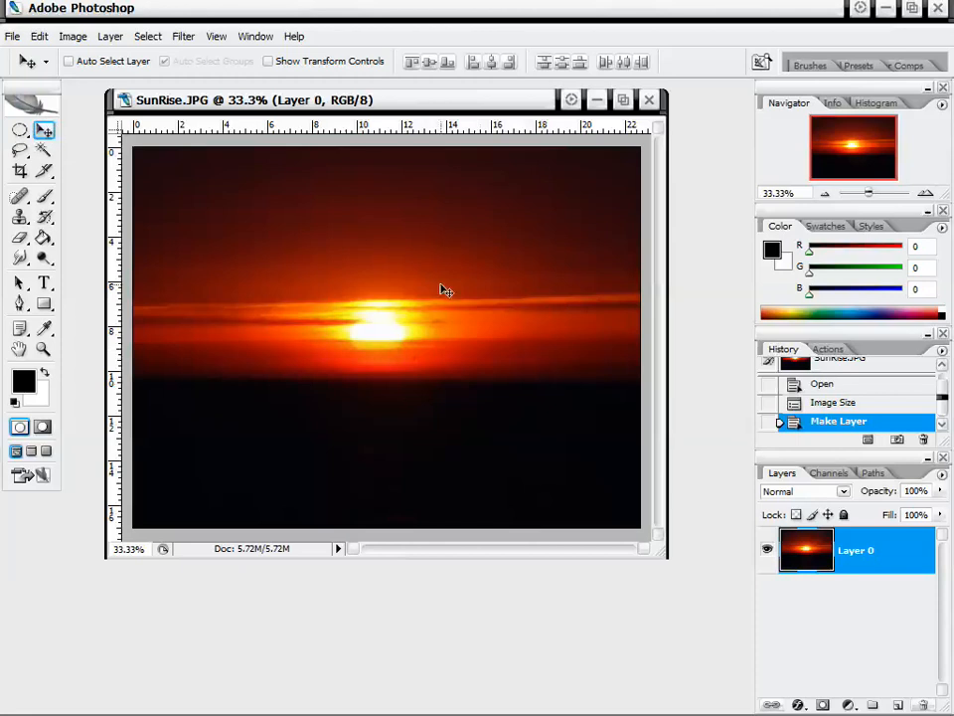
Step: Draw an elliptical marquee about 9.7 by 8.3 inches around the sun, cut it and paste it as a new layer
{"action": "left_click", "coordinate": [20, 129]}
{"action": "left_click_drag", "start_coordinate": [282, 236], "coordinate": [502, 424]}
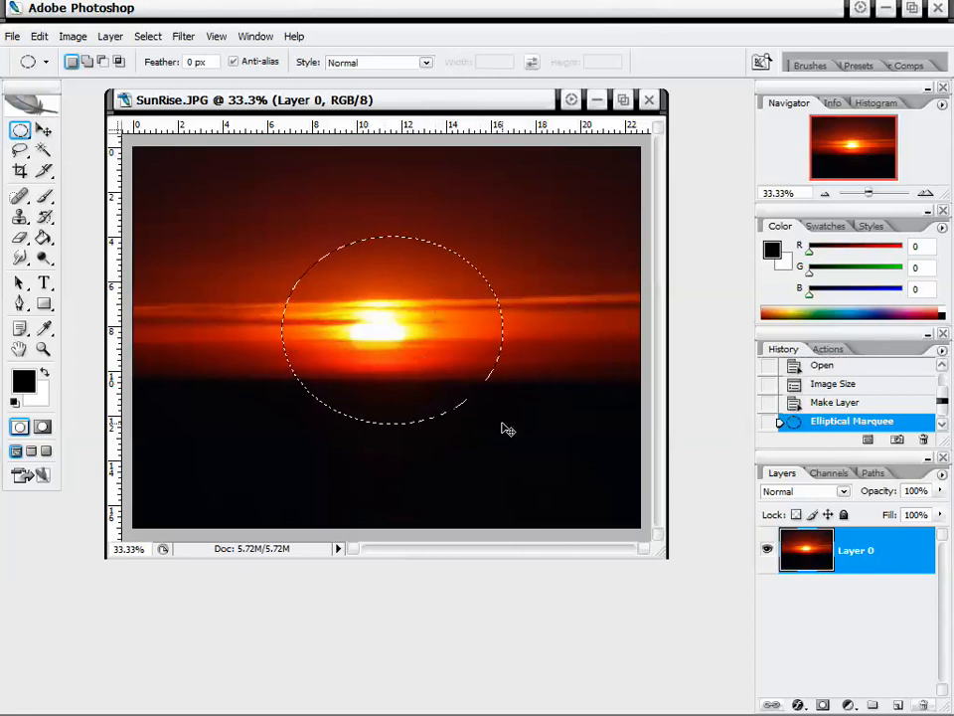
{"action": "key", "text": "ctrl+x"}
{"action": "key", "text": "ctrl+v"}
Step: Move the pasted ellipse around over the hole, leaving it about 2 inches left of its original place
{"action": "left_click", "coordinate": [44, 130]}
{"action": "mouse_move", "coordinate": [413, 383]}
{"action": "left_mouse_down"}
{"action": "mouse_move", "coordinate": [412, 304]}
{"action": "mouse_move", "coordinate": [388, 300]}
{"action": "mouse_move", "coordinate": [422, 395]}
{"action": "left_mouse_up"}
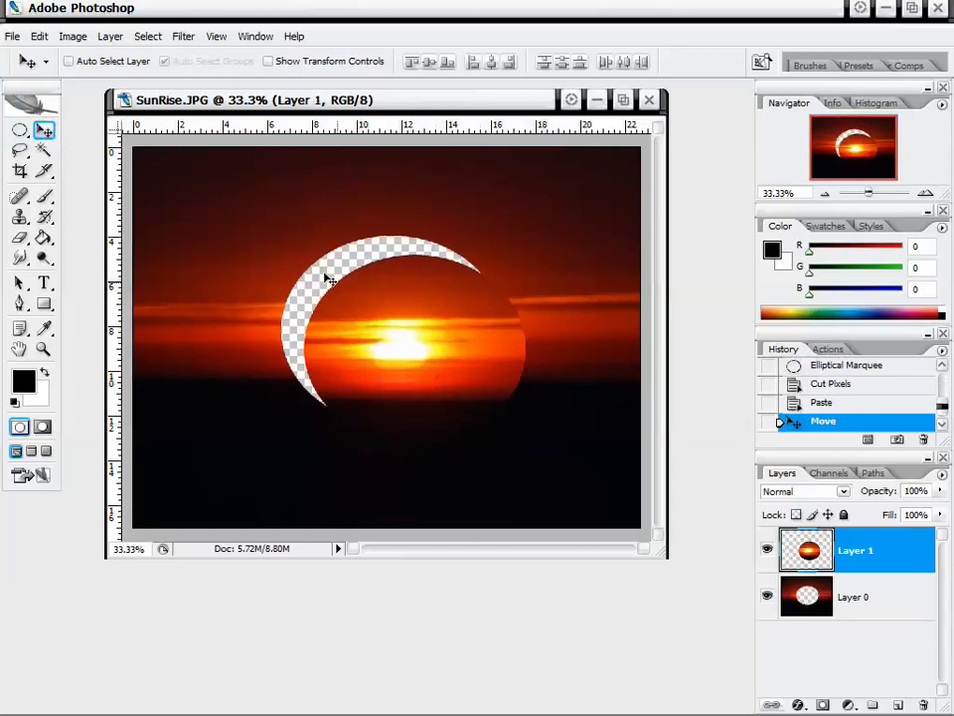
{"action": "mouse_move", "coordinate": [388, 314]}
{"action": "left_mouse_down"}
{"action": "mouse_move", "coordinate": [459, 394]}
{"action": "mouse_move", "coordinate": [445, 306]}
{"action": "mouse_move", "coordinate": [474, 343]}
{"action": "mouse_move", "coordinate": [445, 345]}
{"action": "mouse_move", "coordinate": [456, 377]}
{"action": "mouse_move", "coordinate": [434, 275]}
{"action": "mouse_move", "coordinate": [387, 301]}
{"action": "left_mouse_up"}
Step: Use Select Similar Layers from the pasted sun on the canvas and reduce the selection to Layer 0 only
{"action": "right_click", "coordinate": [378, 308]}
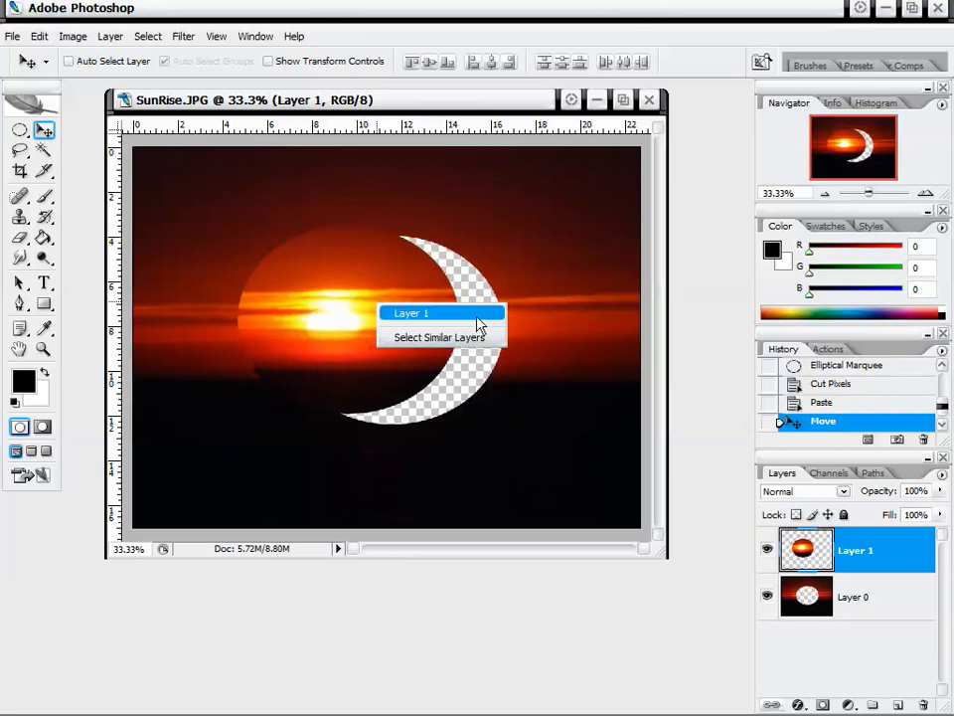
{"action": "left_click", "coordinate": [487, 339]}
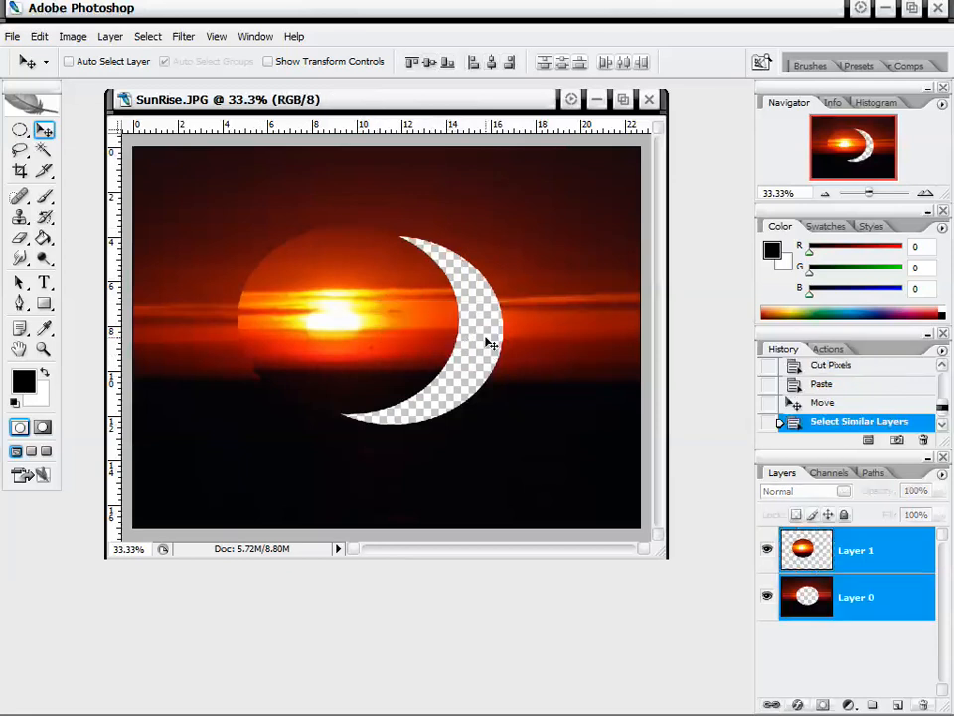
{"action": "left_click", "coordinate": [865, 554]}
{"action": "left_click", "coordinate": [863, 597]}
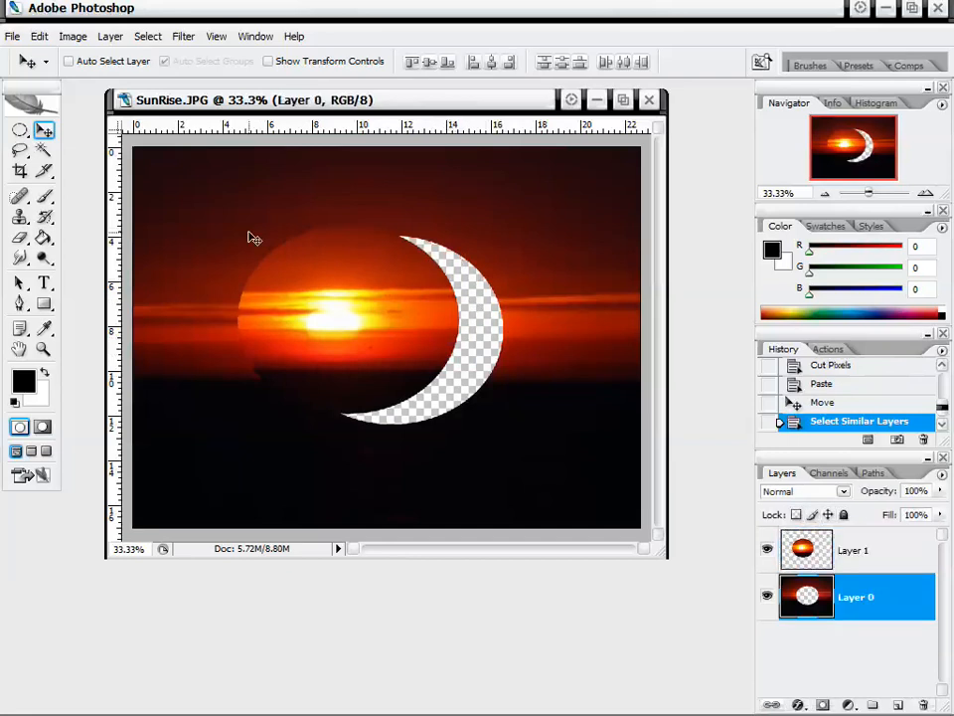
Step: Switch between Layer 1 and Layer 0 by picking them from the image content, ending with Layer 1 active
{"action": "right_click", "coordinate": [386, 302]}
{"action": "left_click", "coordinate": [455, 307]}
{"action": "left_click", "coordinate": [835, 601]}
{"action": "right_click", "coordinate": [532, 380]}
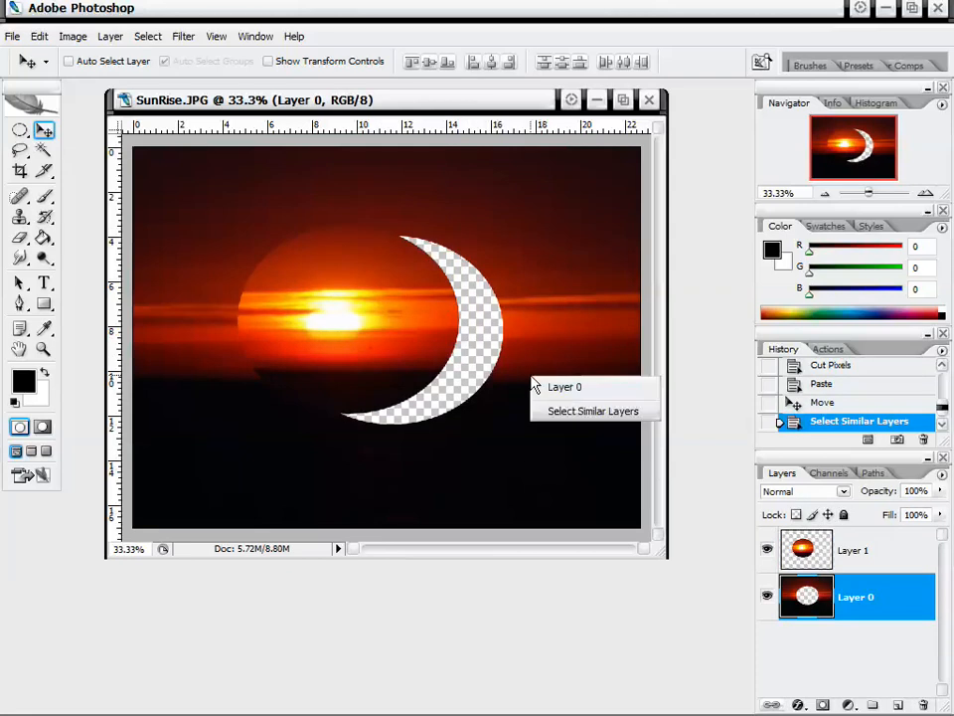
{"action": "left_click", "coordinate": [585, 390]}
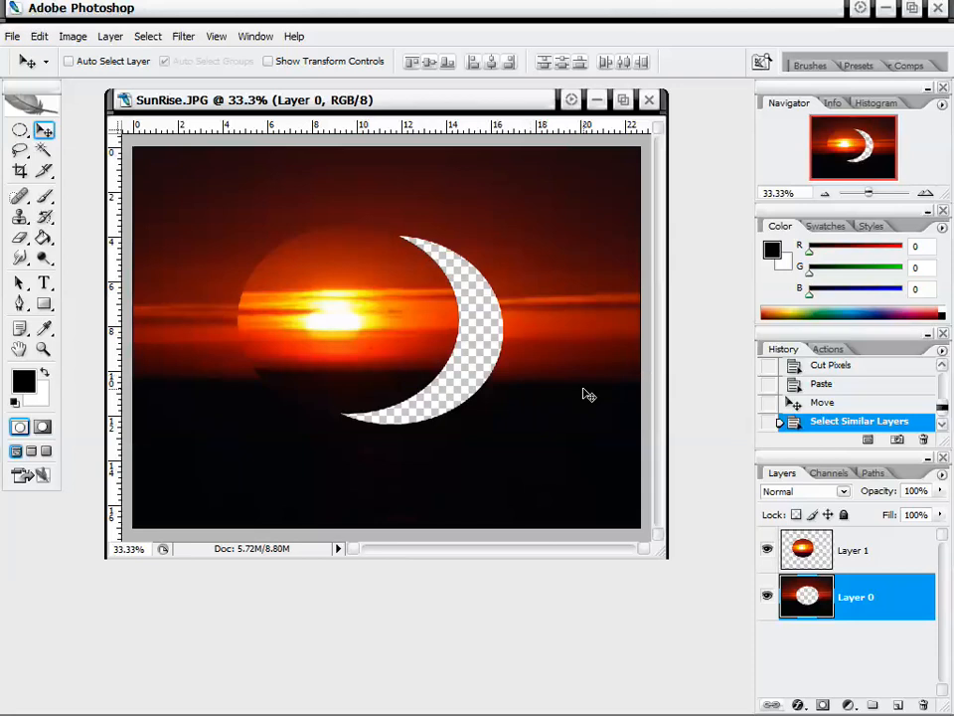
{"action": "right_click", "coordinate": [346, 296]}
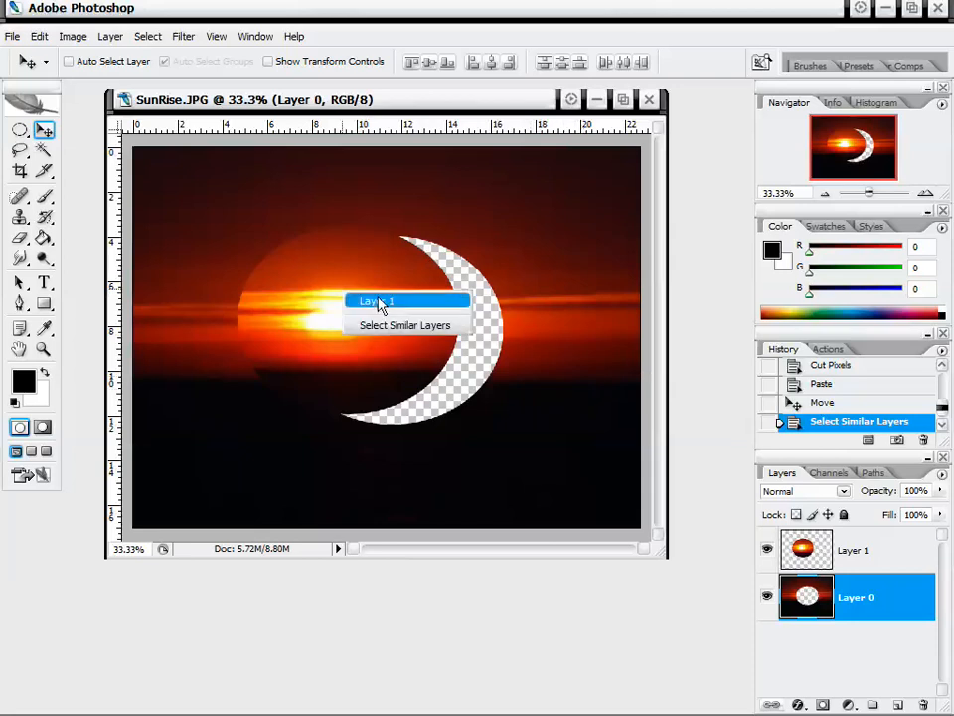
{"action": "left_click", "coordinate": [384, 302]}
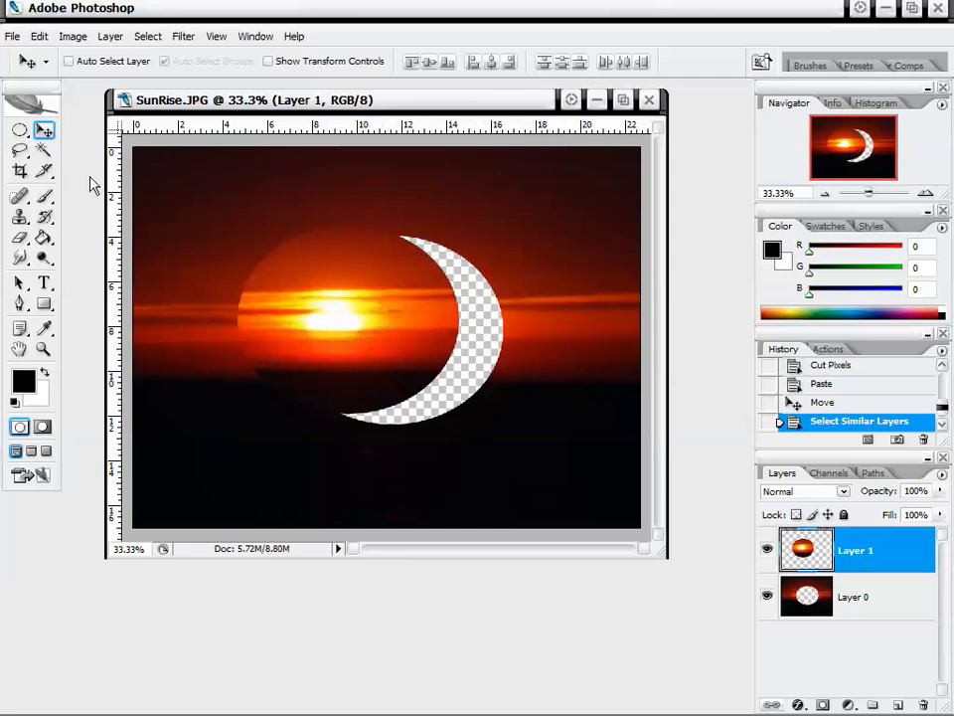
Step: Free-transform Layer 1 with the Rectangular Marquee tool active, stretching the sun upward to 128.7% height and resizing it from its upper-right corner
{"action": "left_click_drag", "start_coordinate": [19, 129], "coordinate": [110, 127]}
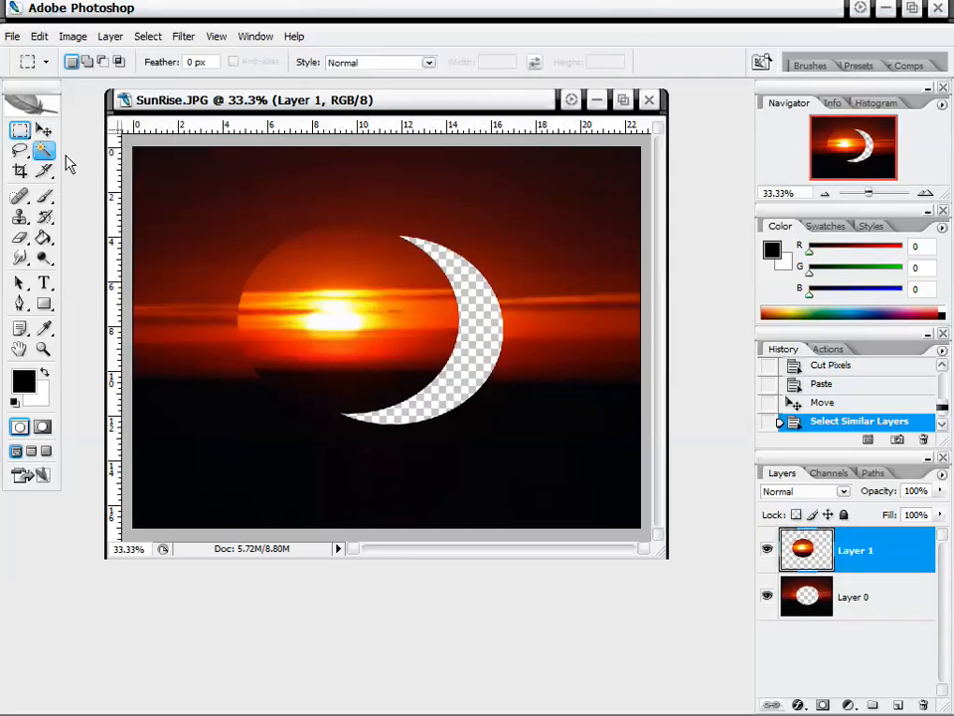
{"action": "right_click", "coordinate": [377, 268]}
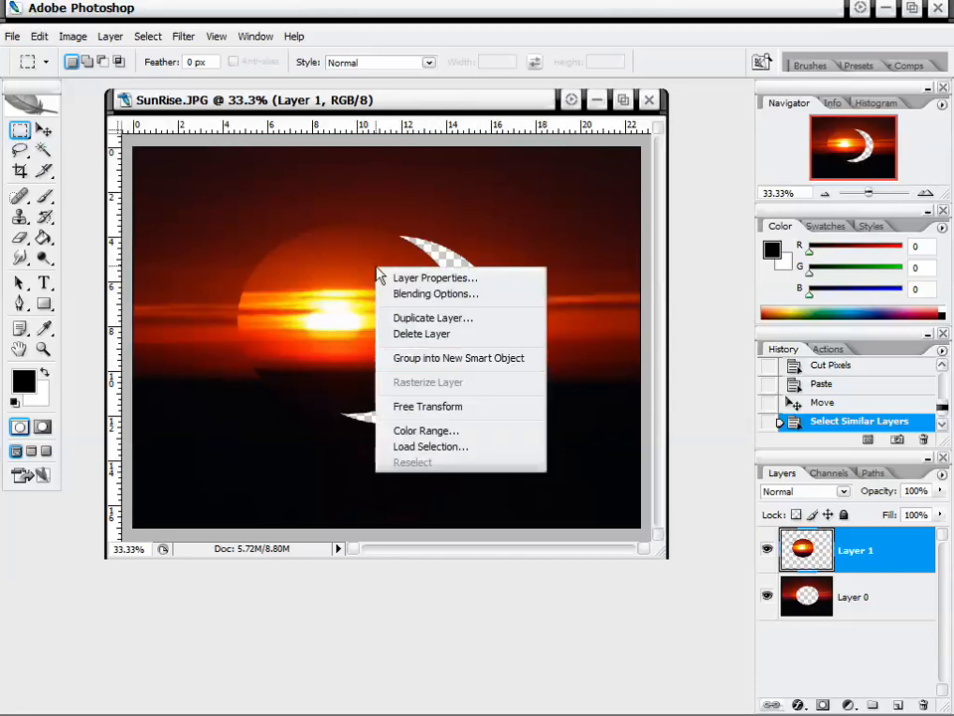
{"action": "left_click", "coordinate": [455, 410]}
{"action": "left_click_drag", "start_coordinate": [350, 245], "coordinate": [349, 172]}
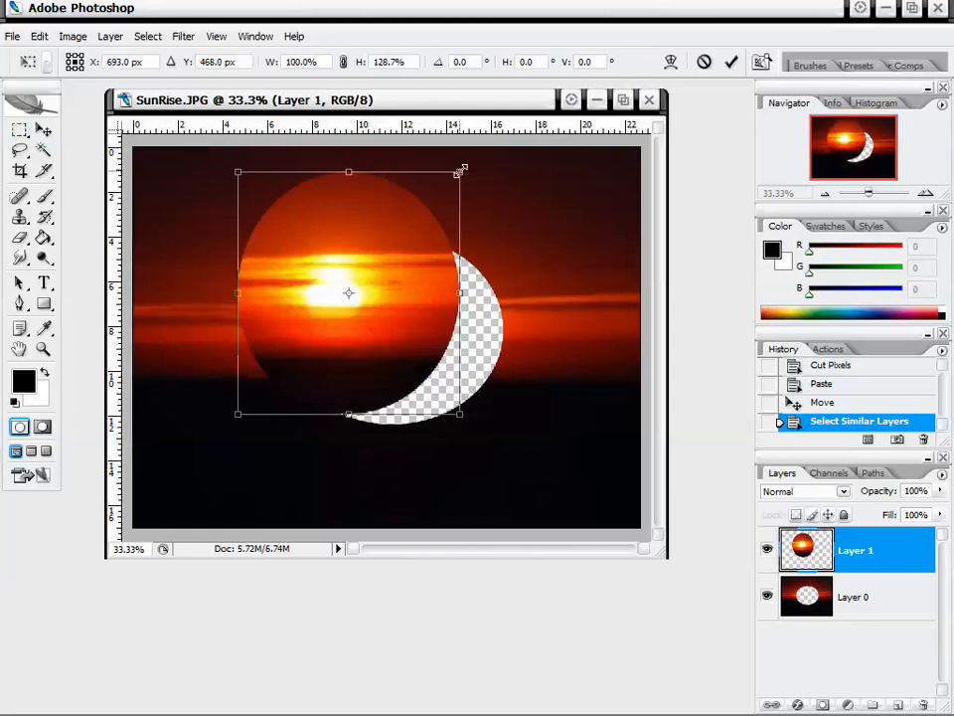
{"action": "left_click_drag", "start_coordinate": [459, 171], "coordinate": [554, 252]}
{"action": "right_click", "coordinate": [452, 301]}
{"action": "left_click", "coordinate": [477, 330]}
Step: Rotate the sun piece by about 2.3 degrees and skew its upper corners outward
{"action": "right_click", "coordinate": [386, 336]}
{"action": "left_click", "coordinate": [445, 385]}
{"action": "right_click", "coordinate": [398, 339]}
{"action": "left_click", "coordinate": [481, 406]}
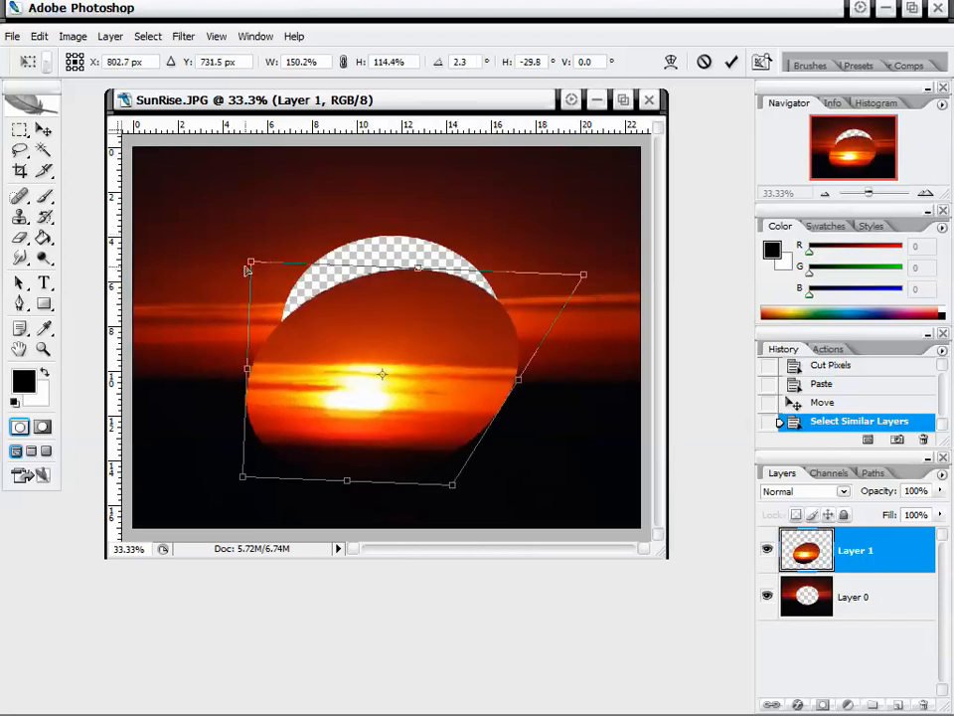
{"action": "left_click_drag", "start_coordinate": [248, 268], "coordinate": [212, 261]}
Step: Distort the sun piece by pulling its corners and edges outward and raising its lower edge
{"action": "right_click", "coordinate": [368, 343]}
{"action": "left_click", "coordinate": [448, 429]}
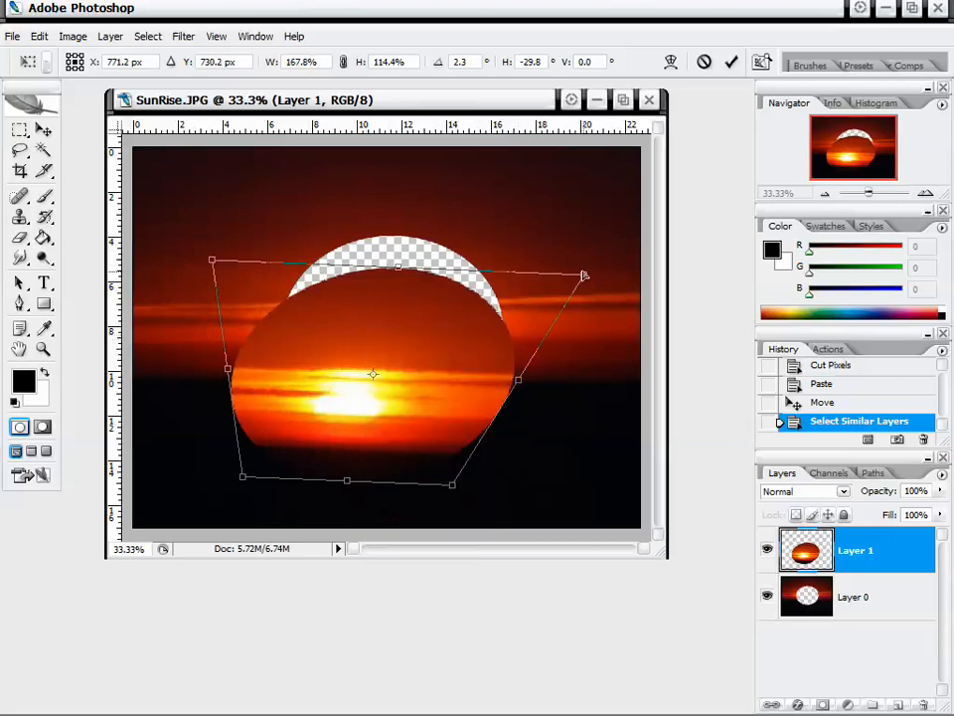
{"action": "left_click_drag", "start_coordinate": [584, 274], "coordinate": [481, 160]}
{"action": "left_click_drag", "start_coordinate": [467, 324], "coordinate": [541, 311]}
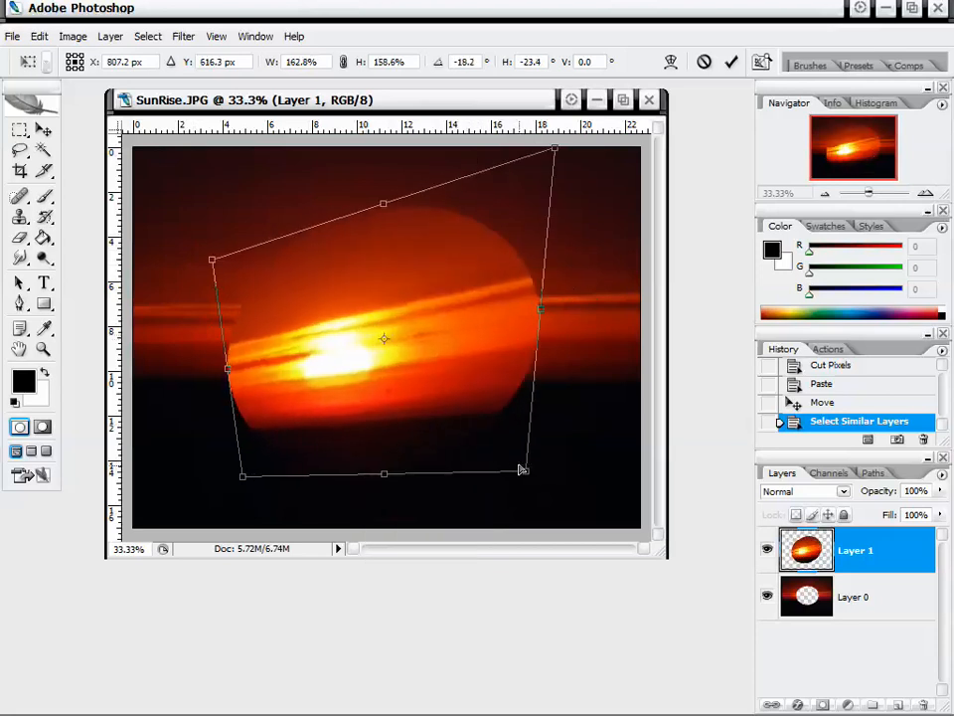
{"action": "left_click_drag", "start_coordinate": [525, 471], "coordinate": [566, 494]}
{"action": "left_click_drag", "start_coordinate": [402, 486], "coordinate": [416, 417]}
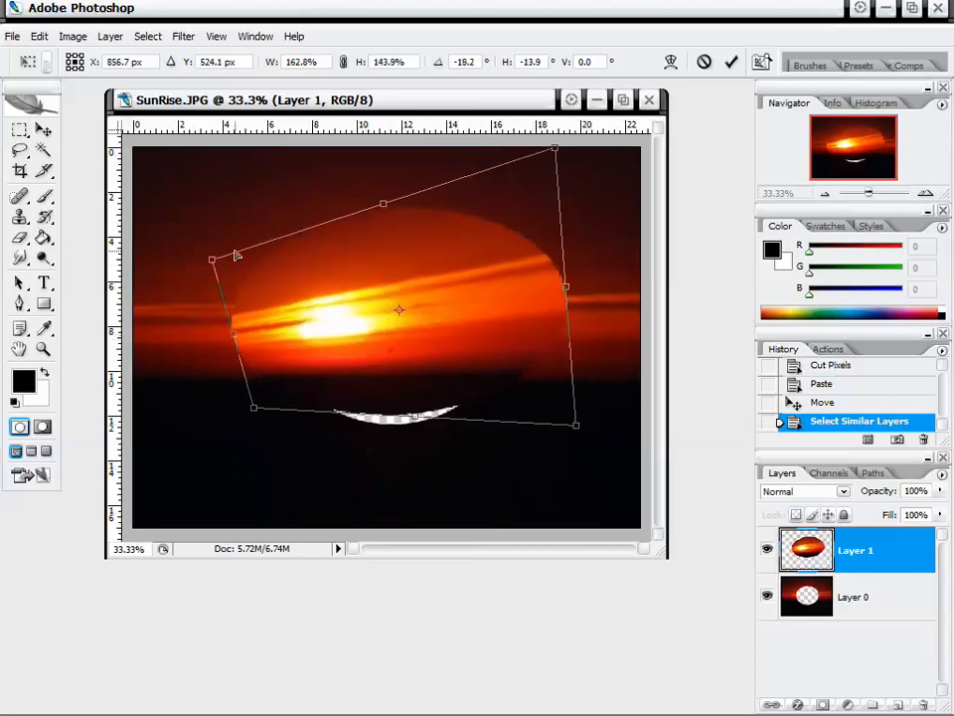
{"action": "left_click_drag", "start_coordinate": [213, 260], "coordinate": [211, 222]}
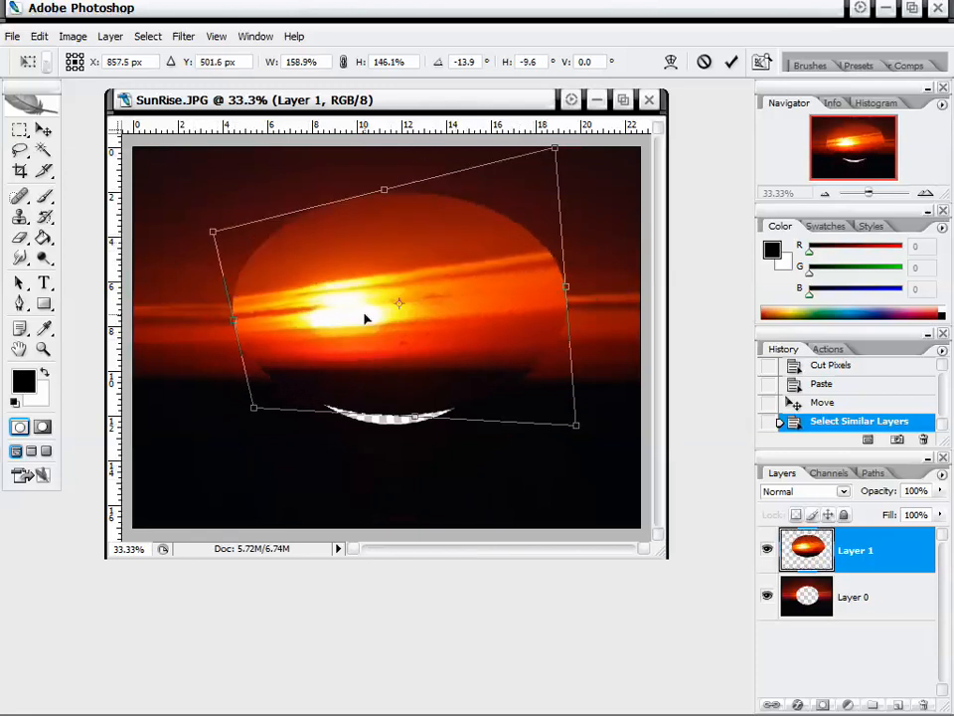
Step: Apply Perspective to the sun piece, narrowing its lower edge symmetrically
{"action": "right_click", "coordinate": [367, 319]}
{"action": "left_click", "coordinate": [422, 422]}
{"action": "left_click_drag", "start_coordinate": [257, 413], "coordinate": [309, 361]}
Step: Warp the sun piece by dragging its mesh until the bright band bends into a wave
{"action": "right_click", "coordinate": [488, 326]}
{"action": "left_click", "coordinate": [516, 446]}
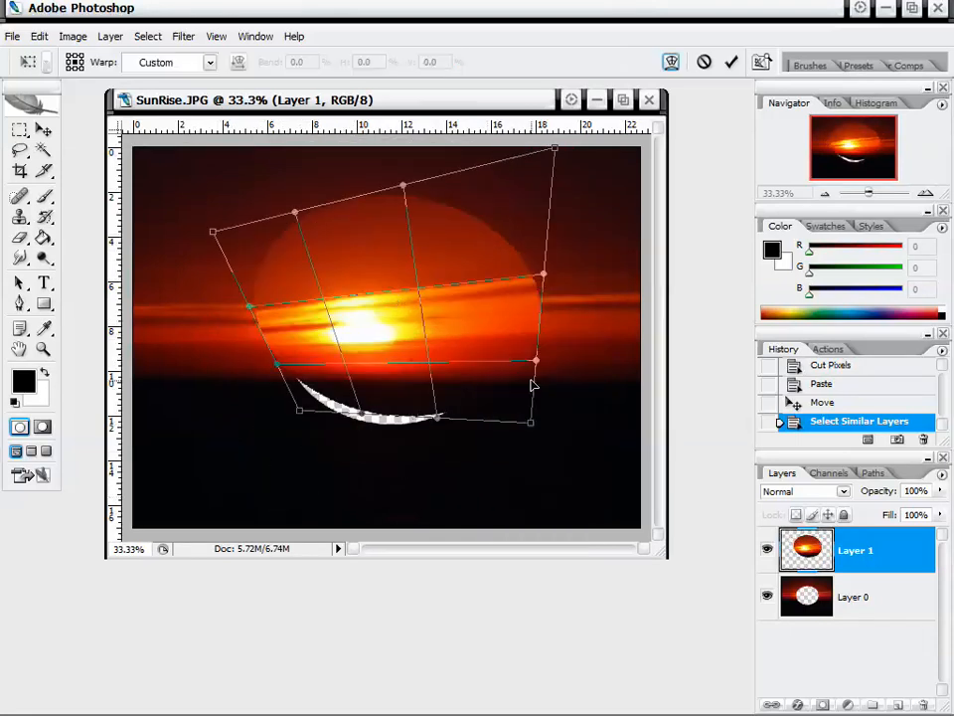
{"action": "left_click_drag", "start_coordinate": [397, 294], "coordinate": [256, 427]}
{"action": "left_click_drag", "start_coordinate": [425, 401], "coordinate": [371, 266]}
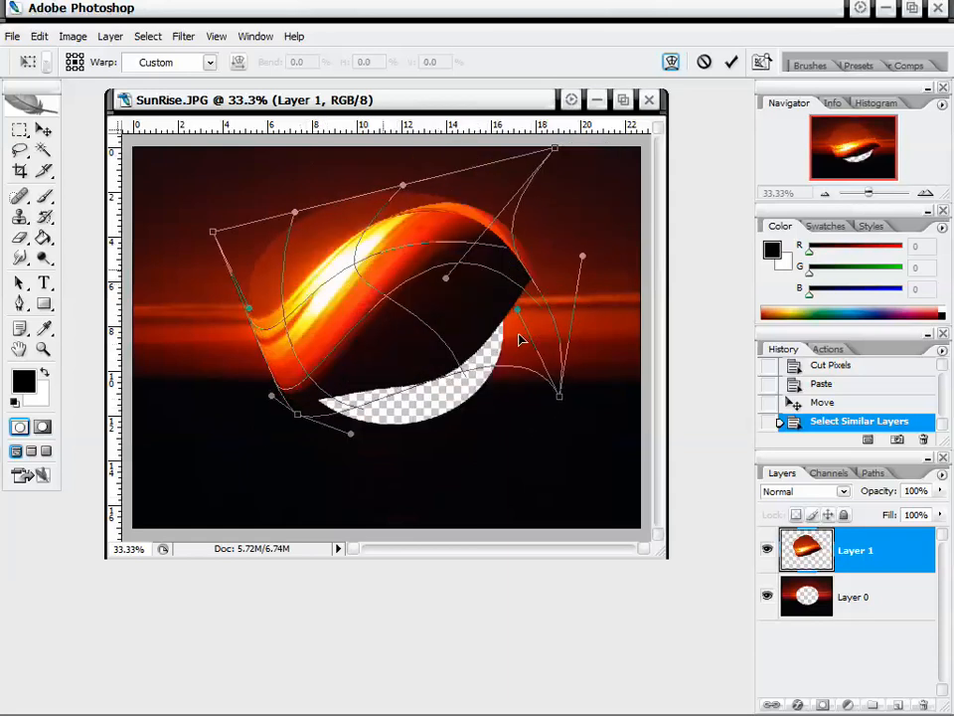
{"action": "left_click_drag", "start_coordinate": [492, 283], "coordinate": [516, 346]}
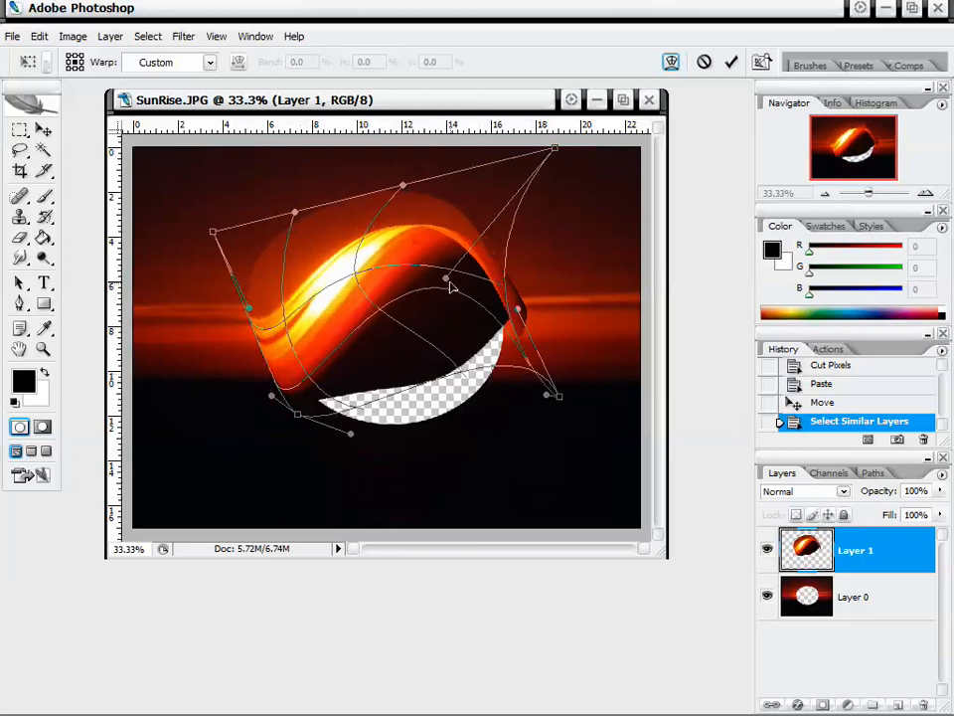
Step: Rotate the warped piece 180° and commit the transform
{"action": "right_click", "coordinate": [418, 292]}
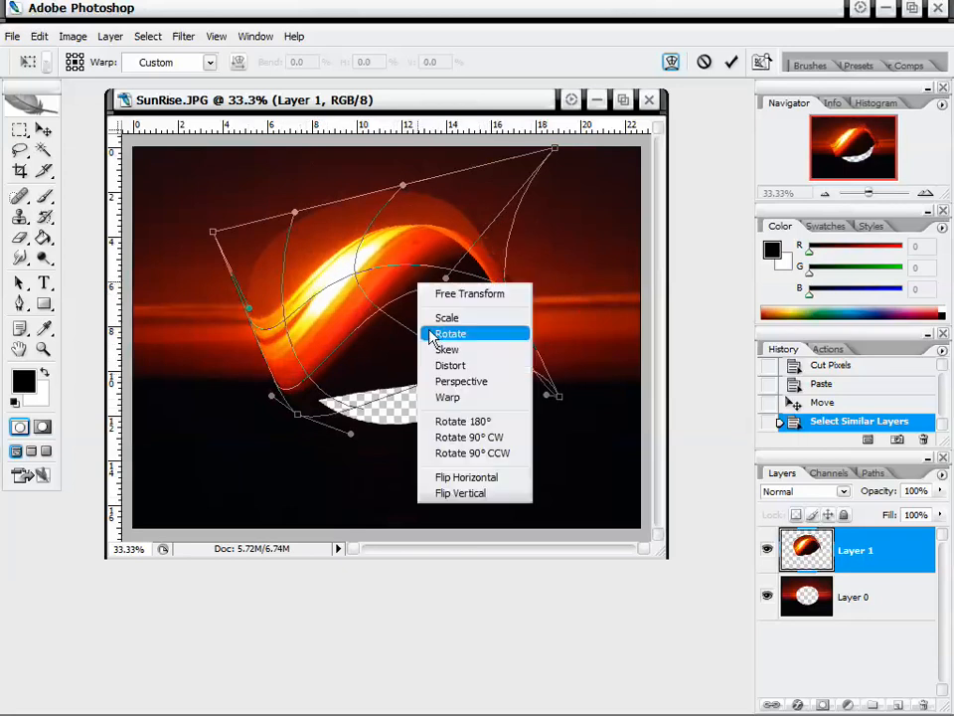
{"action": "left_click", "coordinate": [501, 423]}
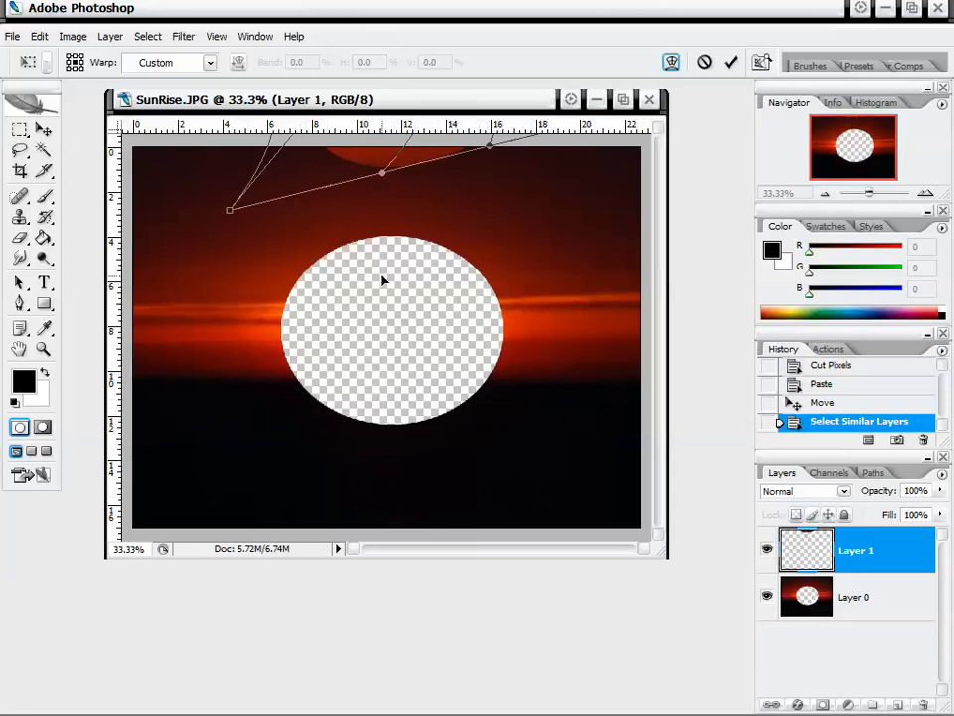
{"action": "key", "text": "Return"}
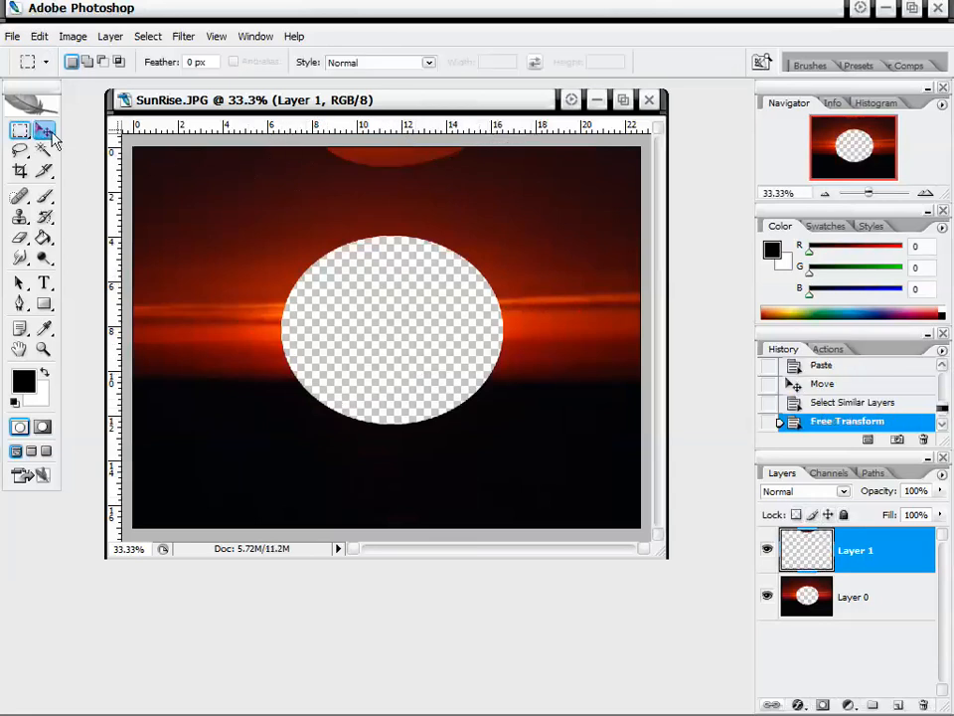
Step: Move the rotated piece down from the image's upper edge to cover the elliptical hole
{"action": "left_click", "coordinate": [44, 130]}
{"action": "left_click_drag", "start_coordinate": [481, 216], "coordinate": [435, 475]}
{"action": "left_click_drag", "start_coordinate": [435, 364], "coordinate": [462, 373]}
{"action": "right_click", "coordinate": [410, 324]}
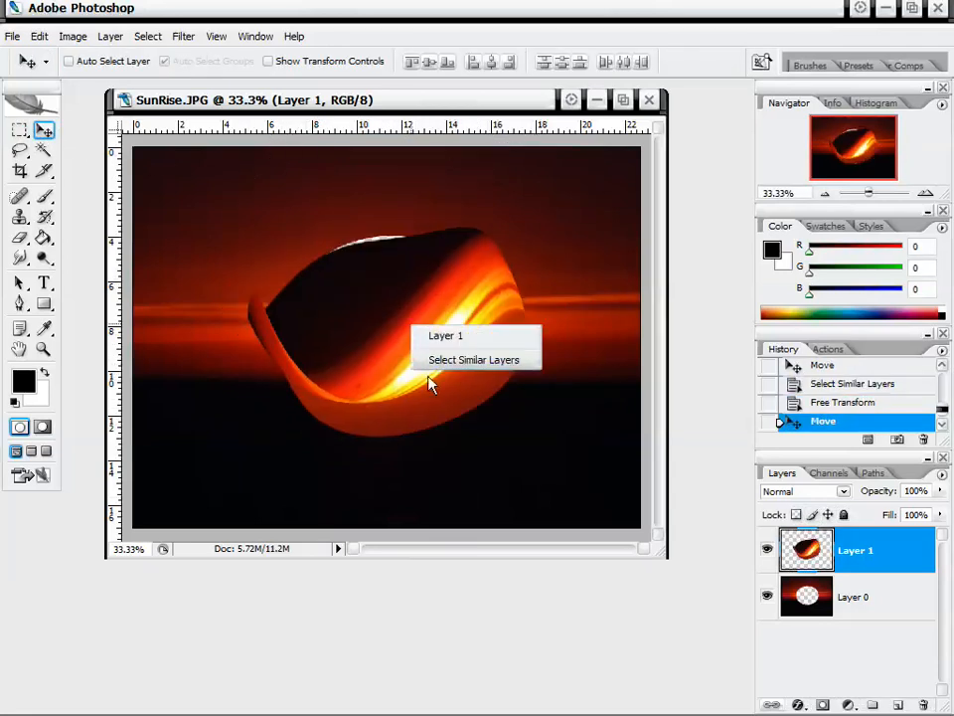
{"action": "left_click", "coordinate": [413, 377]}
Step: Free-transform Layer 1 with the Rectangular Marquee tool active, flipping the piece horizontally and vertically
{"action": "left_click", "coordinate": [20, 130]}
{"action": "right_click", "coordinate": [441, 358]}
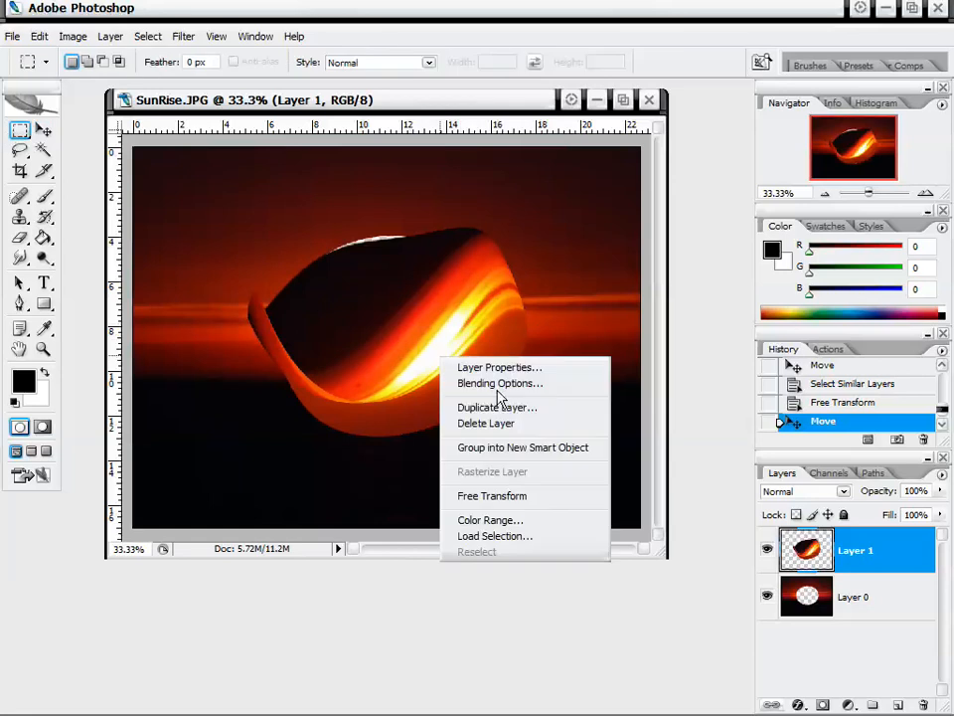
{"action": "left_click", "coordinate": [431, 344]}
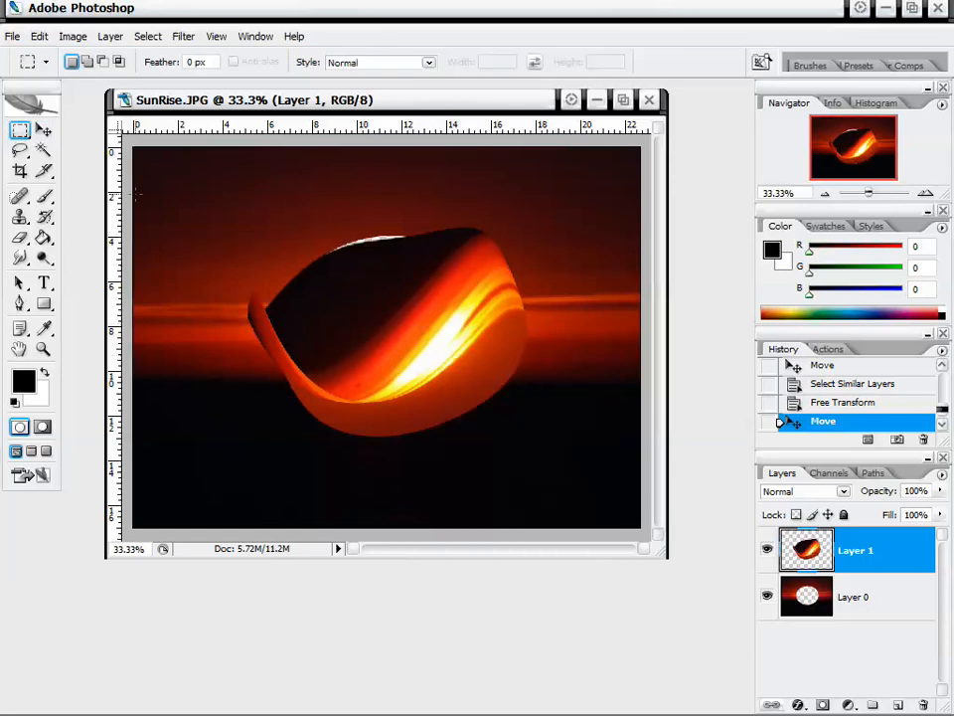
{"action": "right_click", "coordinate": [417, 305]}
{"action": "left_click", "coordinate": [482, 442]}
{"action": "right_click", "coordinate": [432, 318]}
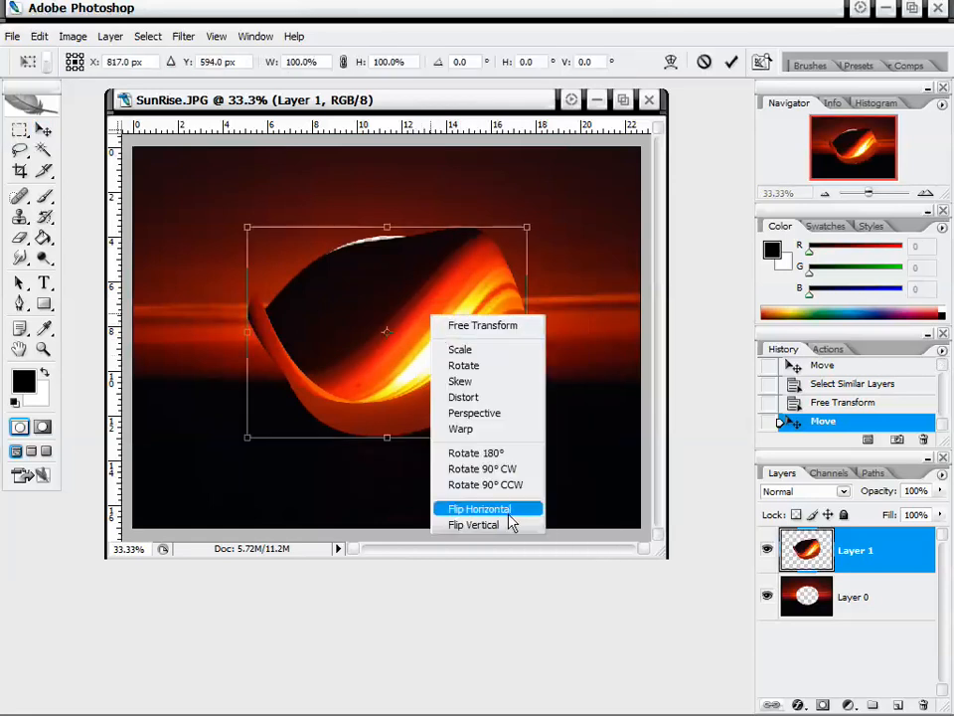
{"action": "left_click", "coordinate": [509, 514]}
{"action": "right_click", "coordinate": [443, 321]}
{"action": "left_click", "coordinate": [482, 528]}
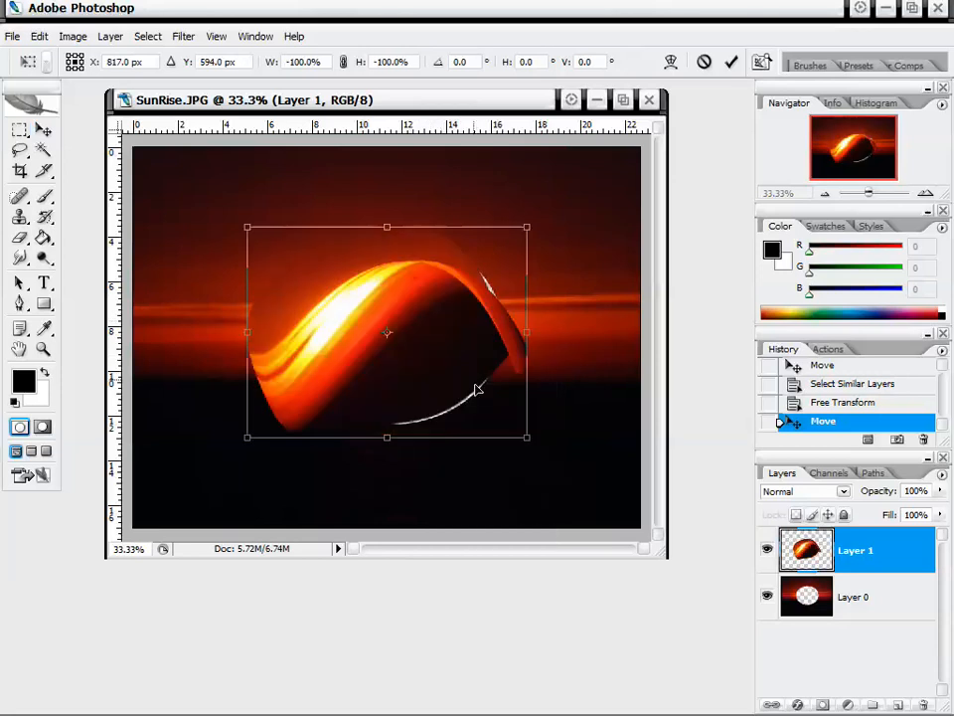
Step: Rotate the flipped piece 180° twice and commit the transform
{"action": "right_click", "coordinate": [465, 346]}
{"action": "left_click", "coordinate": [533, 479]}
{"action": "right_click", "coordinate": [456, 324]}
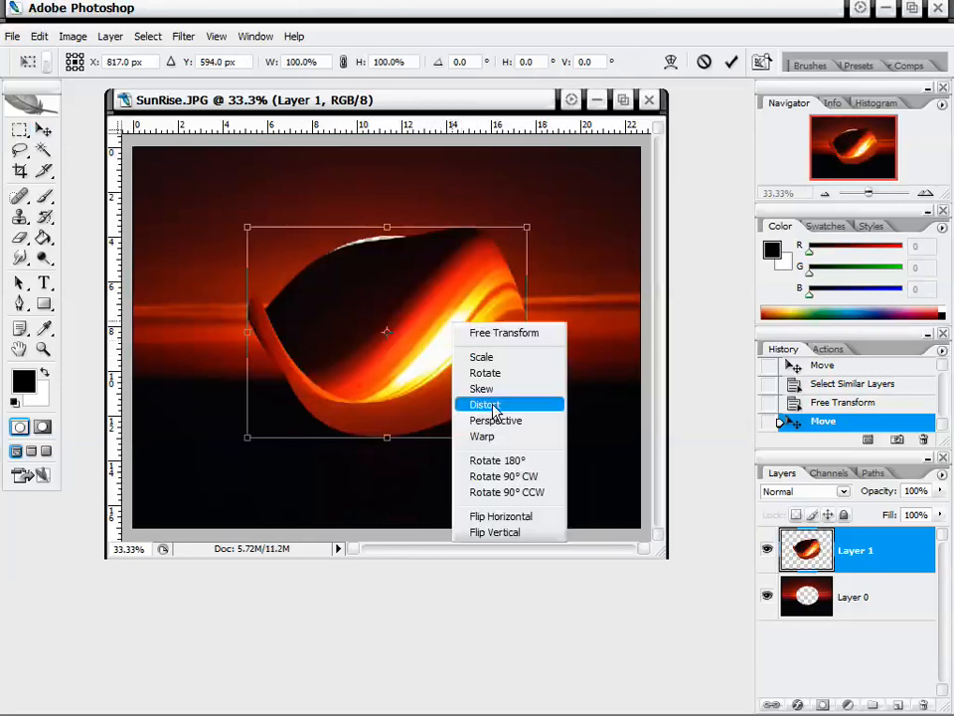
{"action": "left_click", "coordinate": [502, 460]}
{"action": "key", "text": "Return"}
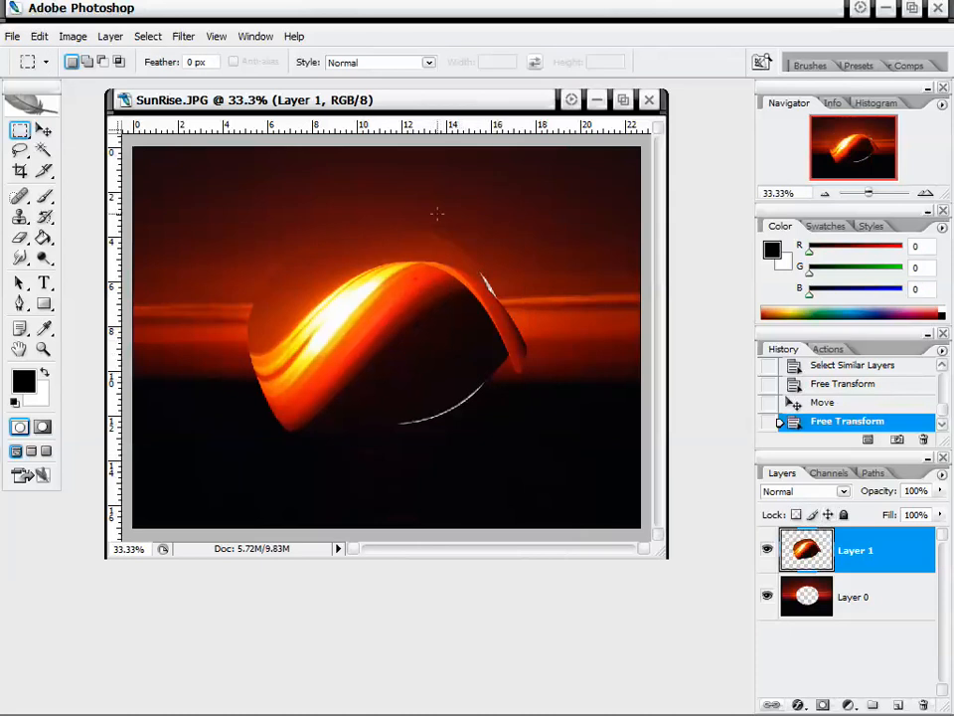
Step: Try deleting the Elliptical Marquee state and everything after it from the history, and undo the deletion
{"action": "left_click", "coordinate": [20, 129]}
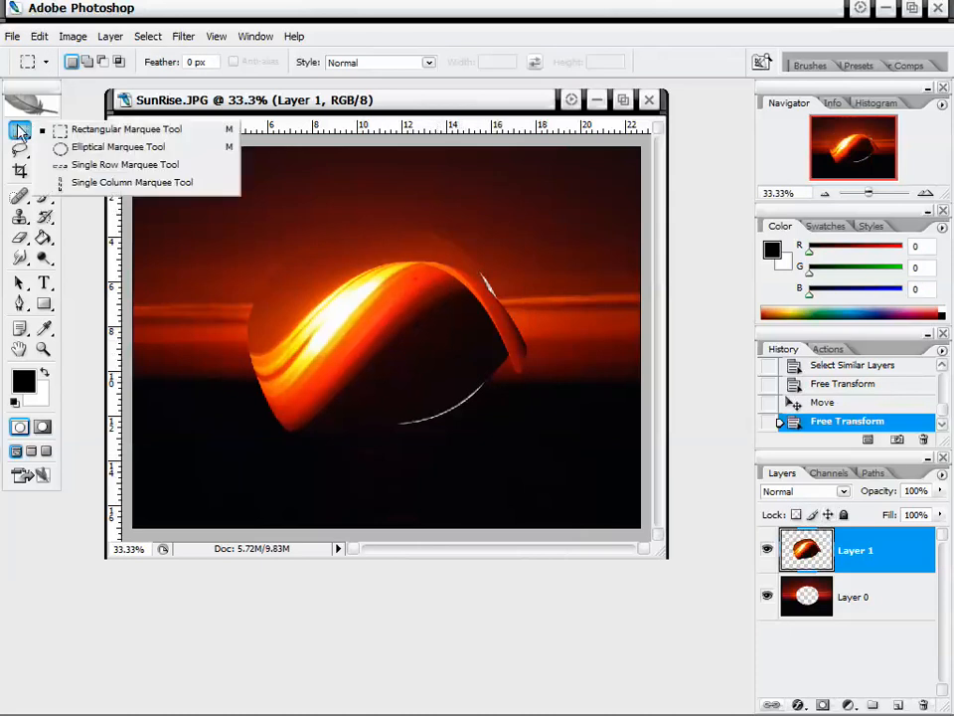
{"action": "left_click", "coordinate": [576, 396]}
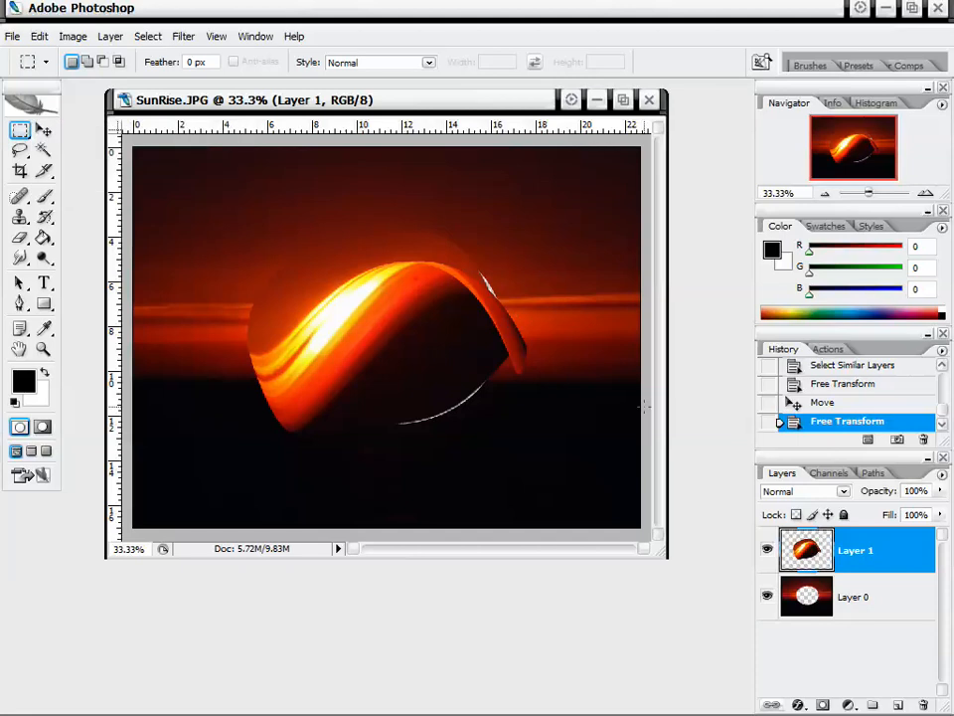
{"action": "left_click_drag", "start_coordinate": [944, 416], "coordinate": [943, 390]}
{"action": "left_click", "coordinate": [879, 388]}
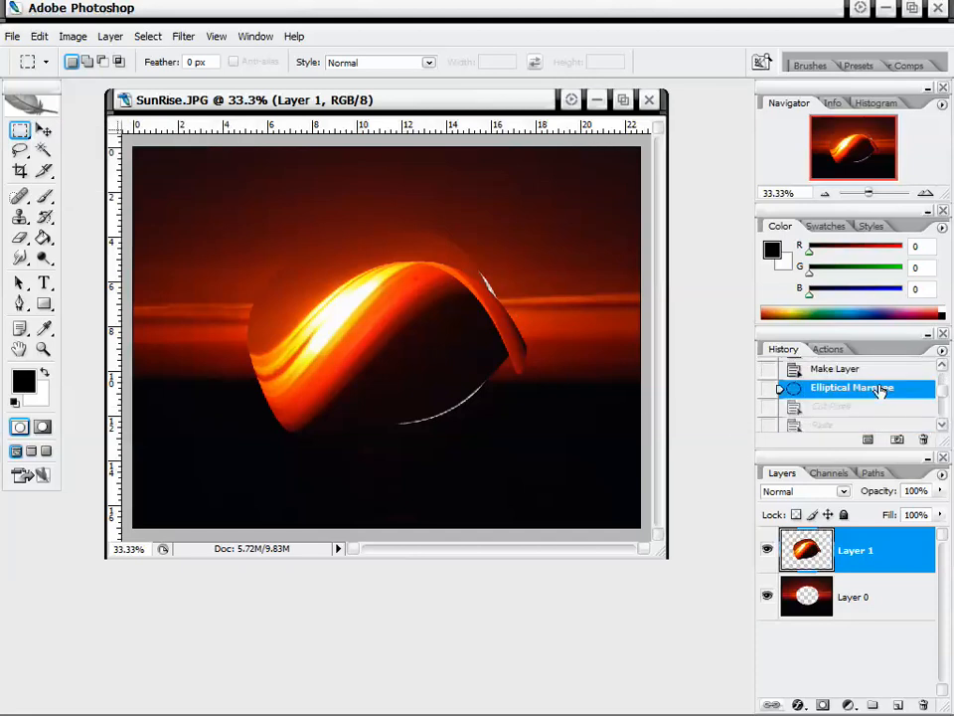
{"action": "right_click", "coordinate": [880, 388]}
{"action": "left_click", "coordinate": [850, 420]}
{"action": "left_click", "coordinate": [412, 298]}
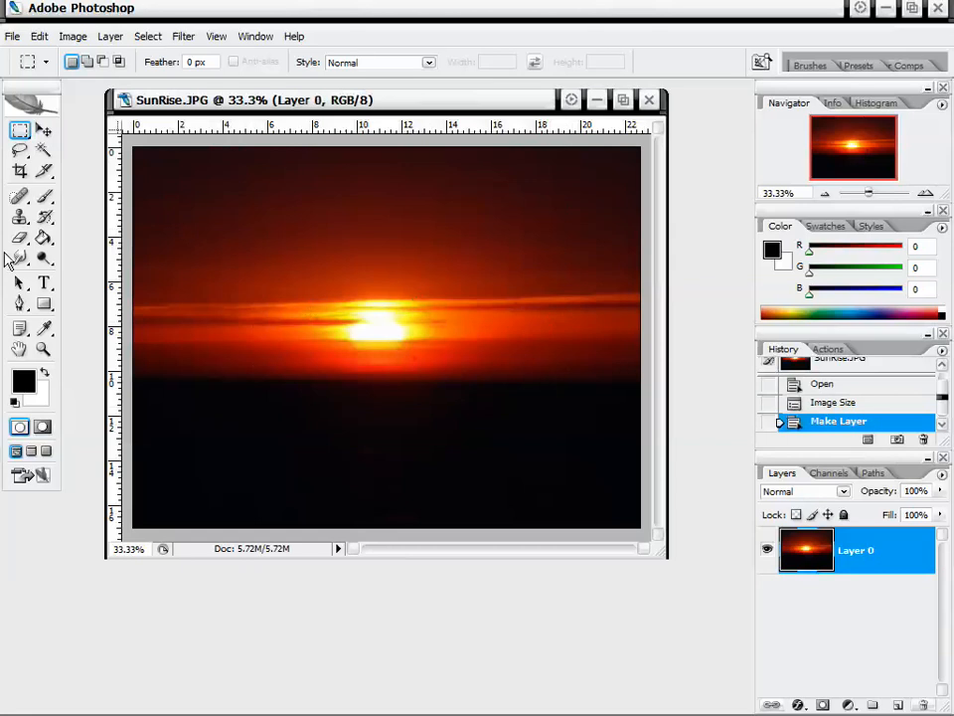
{"action": "key", "text": "ctrl+z"}
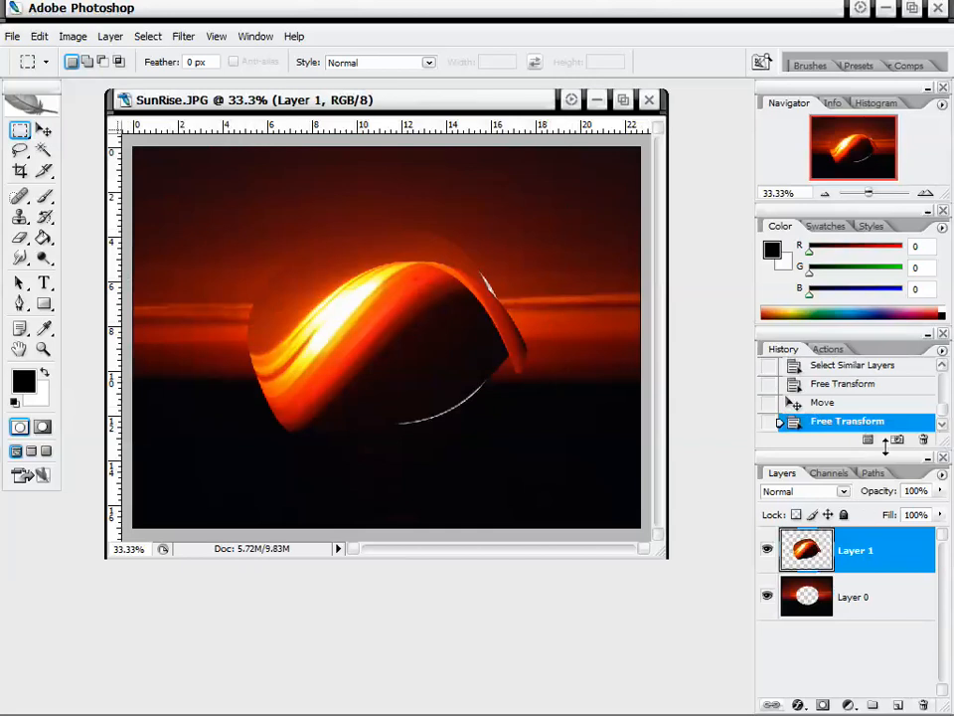
Step: Create a history snapshot of the current image and compare it with the original SunRise.JPG snapshot
{"action": "left_click", "coordinate": [895, 441]}
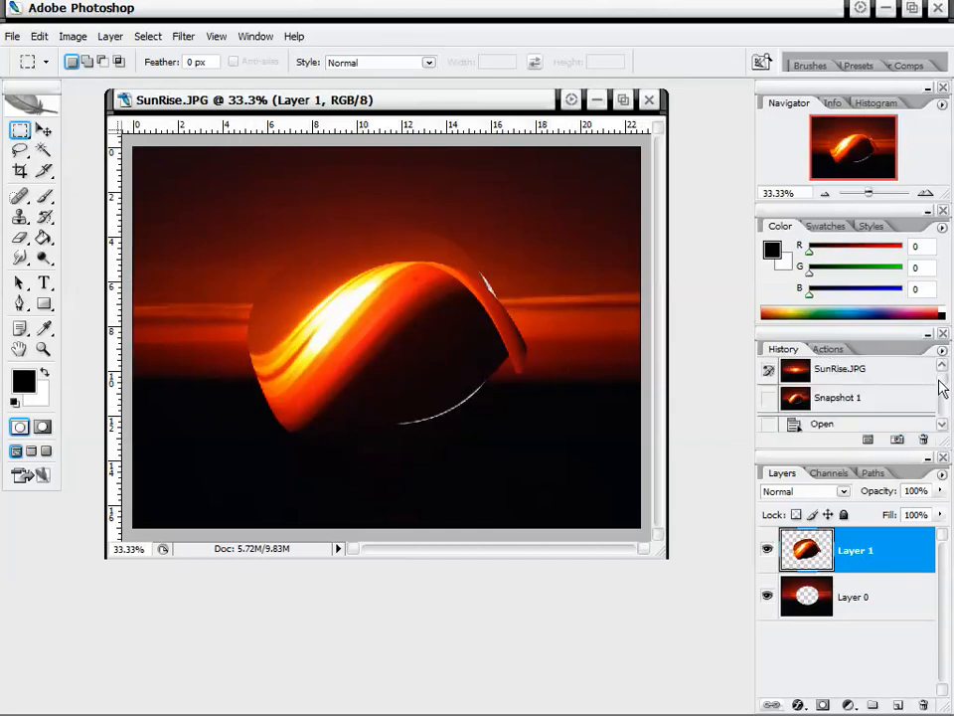
{"action": "left_click", "coordinate": [846, 399]}
{"action": "left_click", "coordinate": [845, 370]}
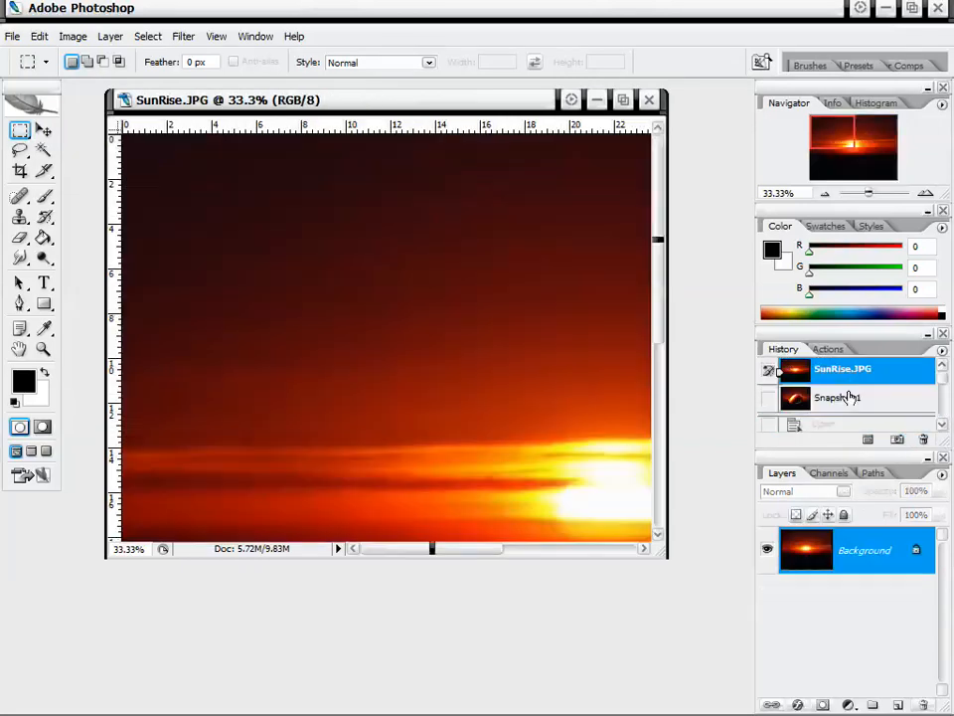
{"action": "left_click", "coordinate": [848, 397]}
Step: Delete the Elliptical Marquee state and all states after it from the history
{"action": "left_click_drag", "start_coordinate": [950, 385], "coordinate": [948, 400]}
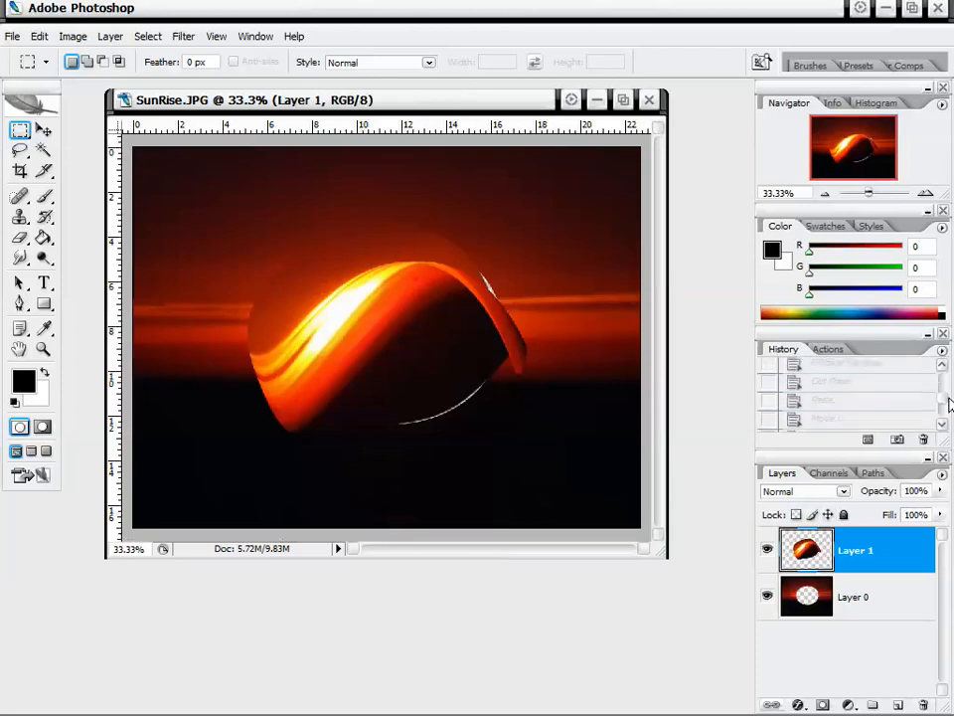
{"action": "left_click", "coordinate": [879, 396]}
{"action": "right_click", "coordinate": [879, 402]}
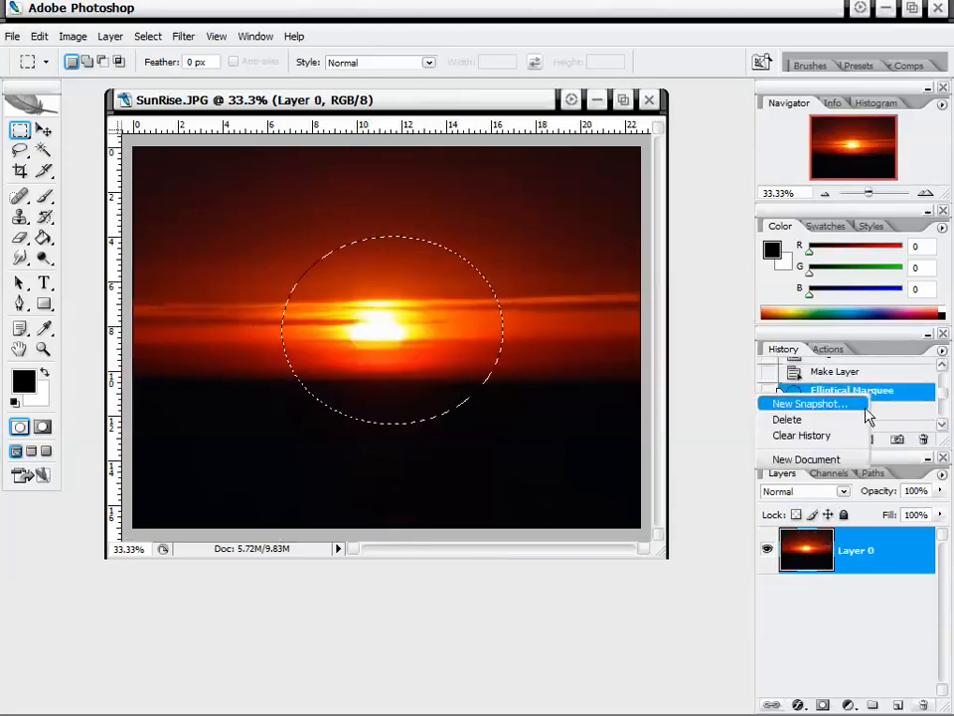
{"action": "left_click", "coordinate": [845, 420]}
{"action": "left_click", "coordinate": [415, 293]}
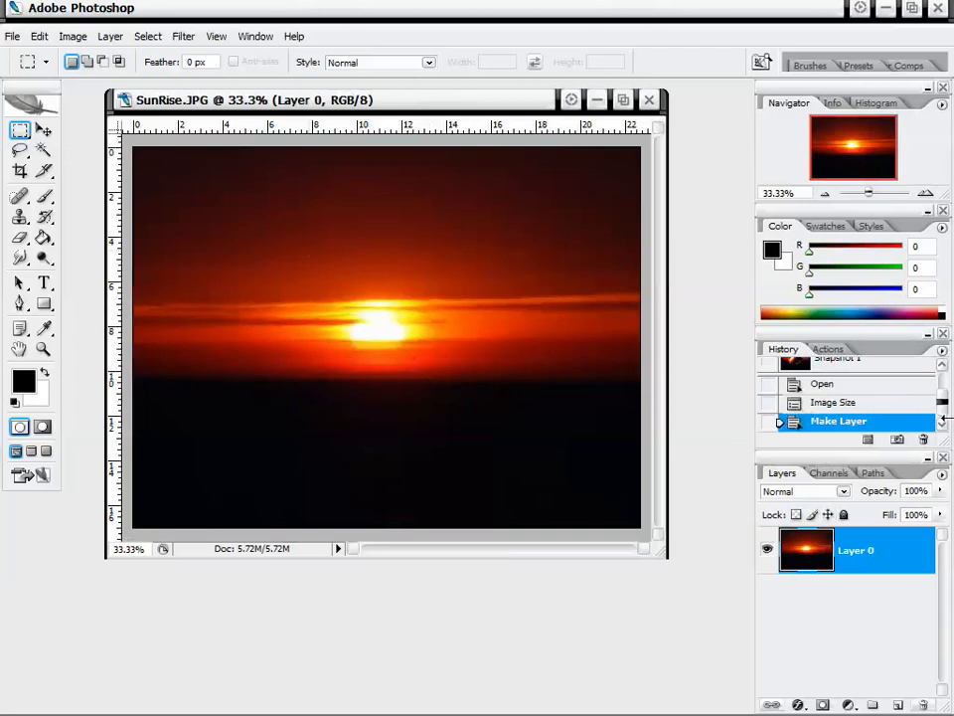
Step: Preview Snapshot 1 with Layer 1 toggled off and on, and return to the Make Layer history state
{"action": "left_click_drag", "start_coordinate": [948, 409], "coordinate": [942, 396]}
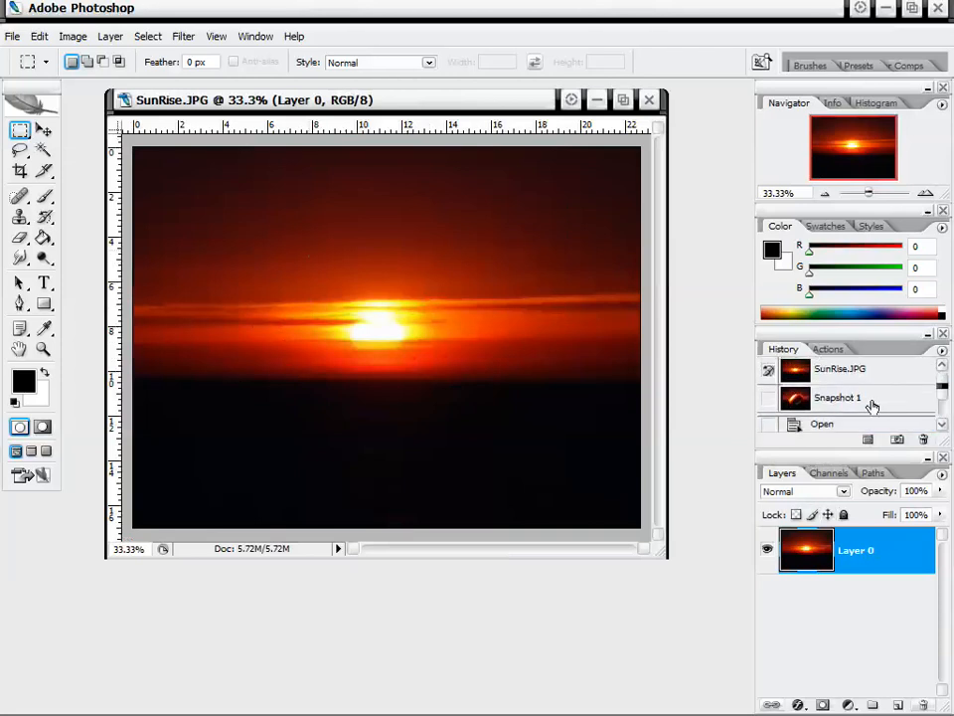
{"action": "left_click", "coordinate": [840, 397]}
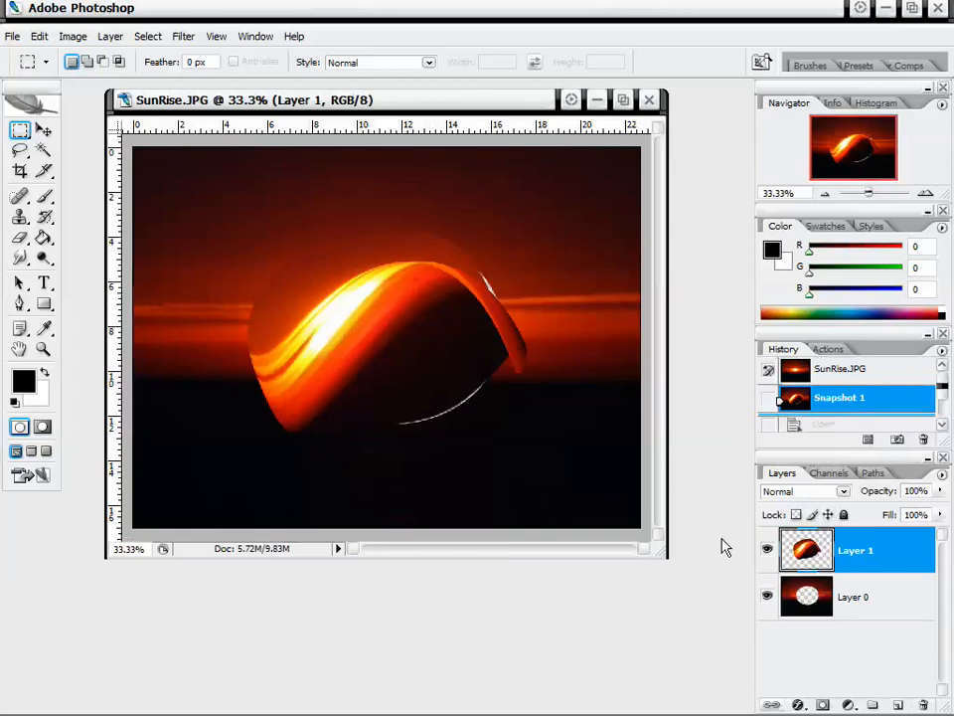
{"action": "left_click", "coordinate": [766, 550]}
{"action": "left_click", "coordinate": [767, 551]}
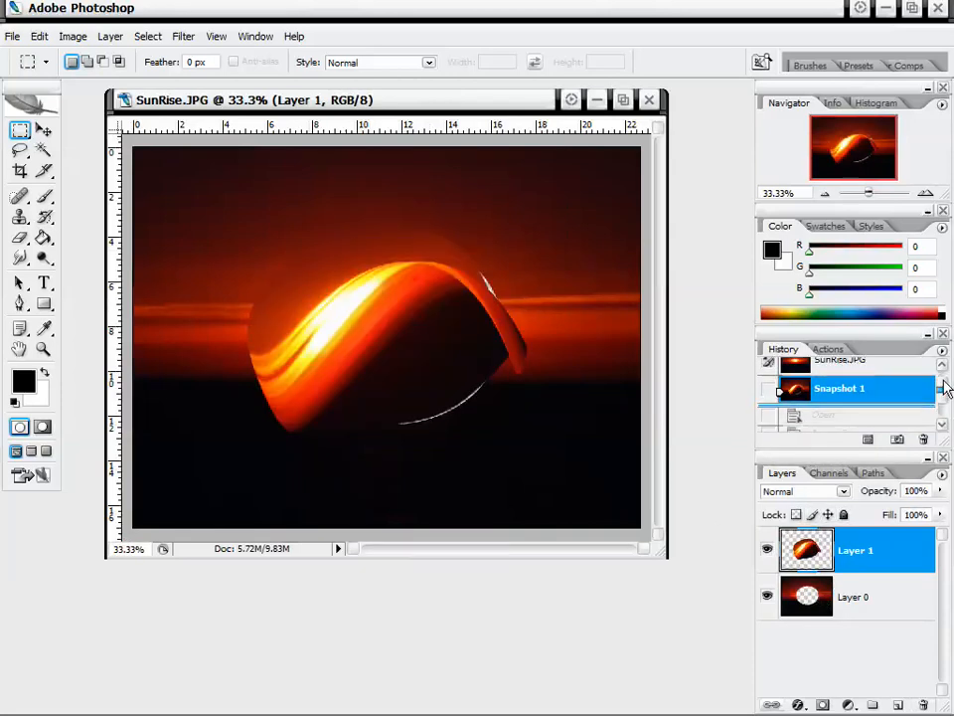
{"action": "left_click_drag", "start_coordinate": [944, 386], "coordinate": [945, 409]}
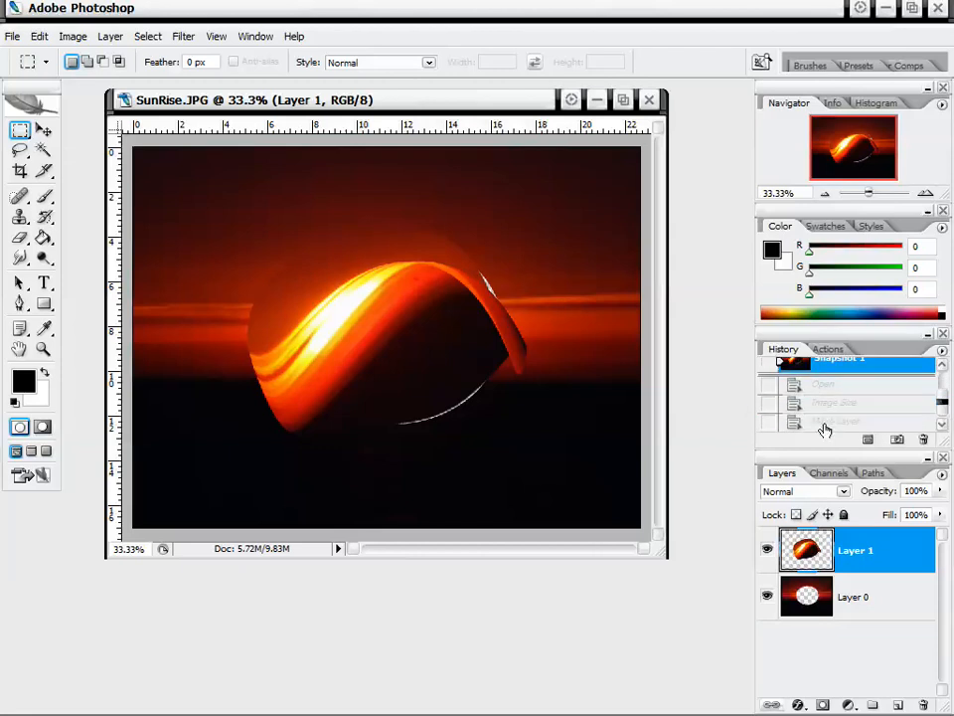
{"action": "left_click", "coordinate": [824, 422]}
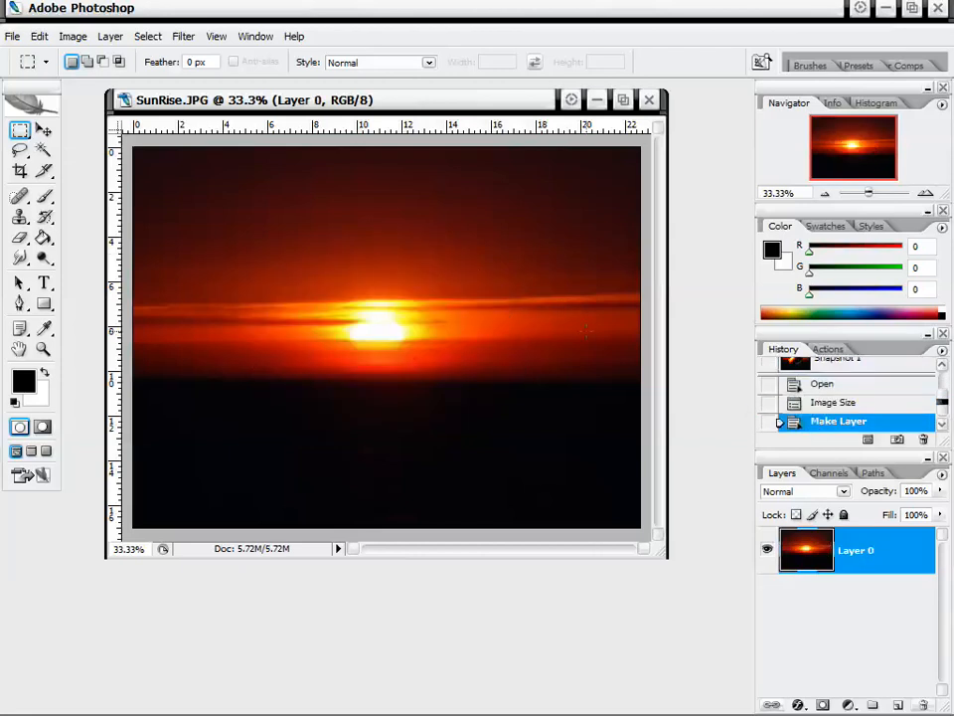
{"action": "left_click_drag", "start_coordinate": [943, 408], "coordinate": [943, 390]}
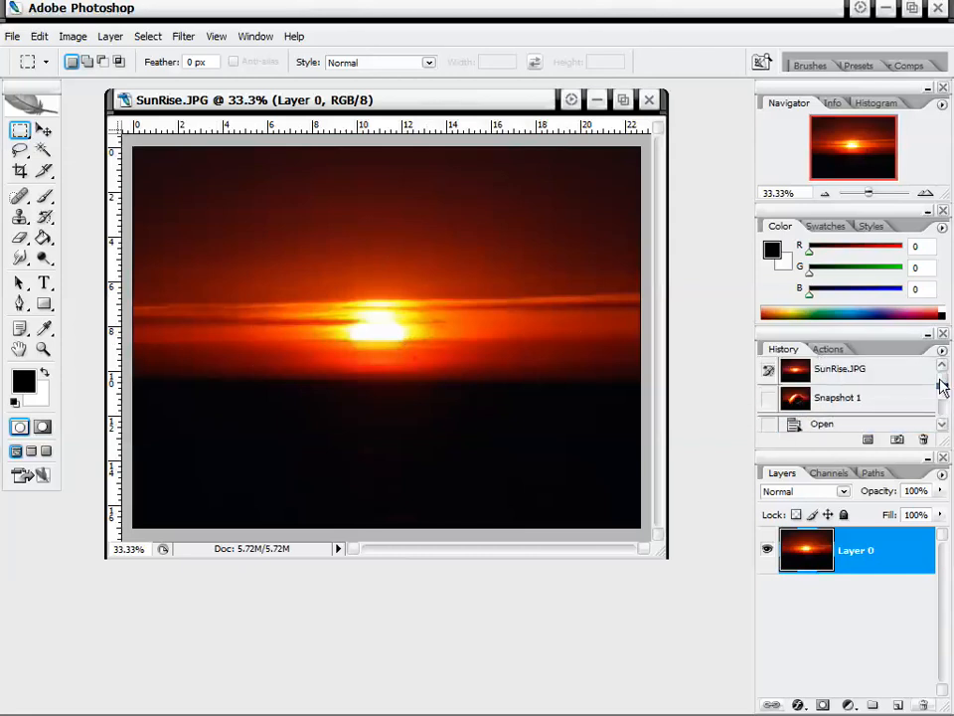
{"action": "mouse_move", "coordinate": [946, 390]}
{"action": "left_mouse_down"}
{"action": "mouse_move", "coordinate": [940, 418]}
{"action": "mouse_move", "coordinate": [943, 389]}
{"action": "left_mouse_up"}
Step: Draw a large irregular freehand selection across the sun, sky and dark foreground with the Lasso tool
{"action": "left_click", "coordinate": [21, 151]}
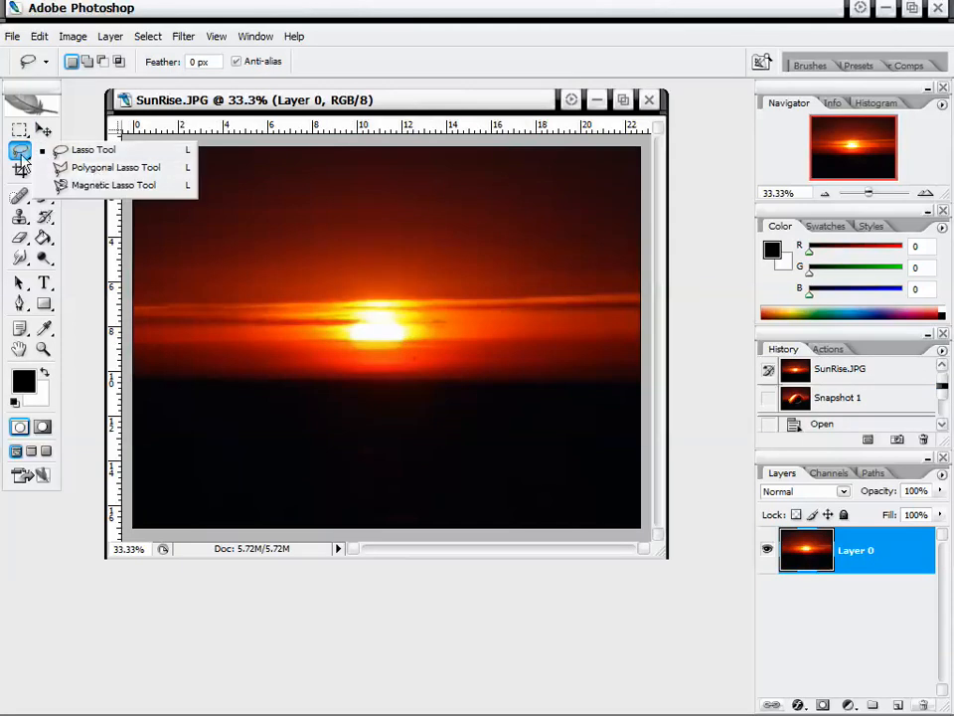
{"action": "left_click", "coordinate": [115, 150]}
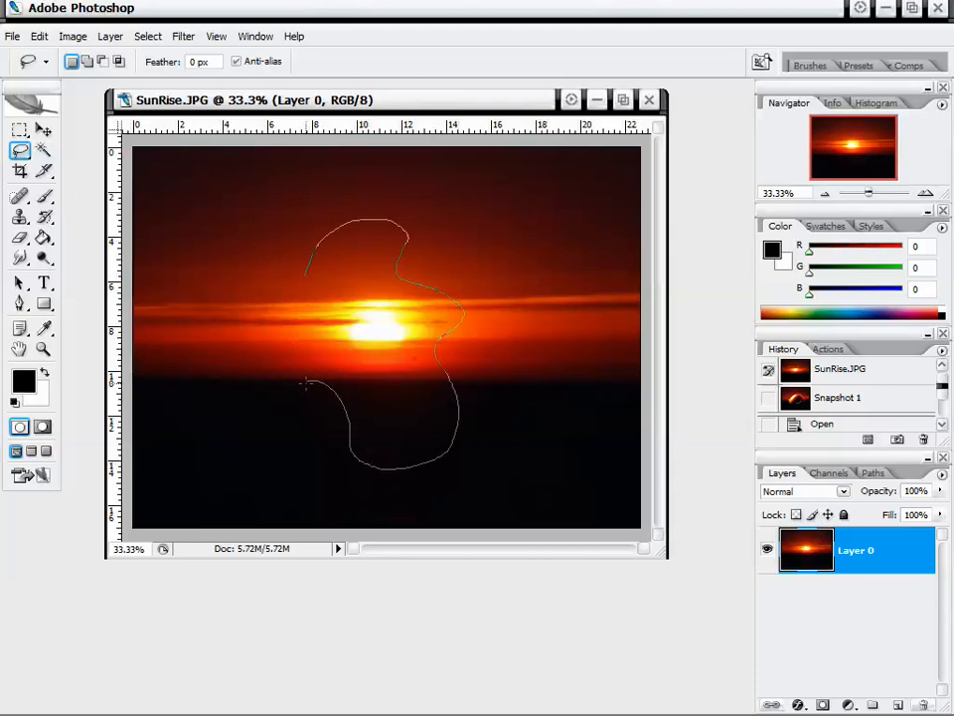
{"action": "mouse_move", "coordinate": [183, 460]}
{"action": "left_mouse_down"}
{"action": "mouse_move", "coordinate": [192, 376]}
{"action": "mouse_move", "coordinate": [173, 238]}
{"action": "left_mouse_up"}
{"action": "mouse_move", "coordinate": [283, 167]}
{"action": "left_mouse_down"}
{"action": "mouse_move", "coordinate": [411, 191]}
{"action": "mouse_move", "coordinate": [475, 250]}
{"action": "mouse_move", "coordinate": [381, 198]}
{"action": "mouse_move", "coordinate": [312, 199]}
{"action": "left_mouse_up"}
{"action": "left_click_drag", "start_coordinate": [308, 287], "coordinate": [312, 273]}
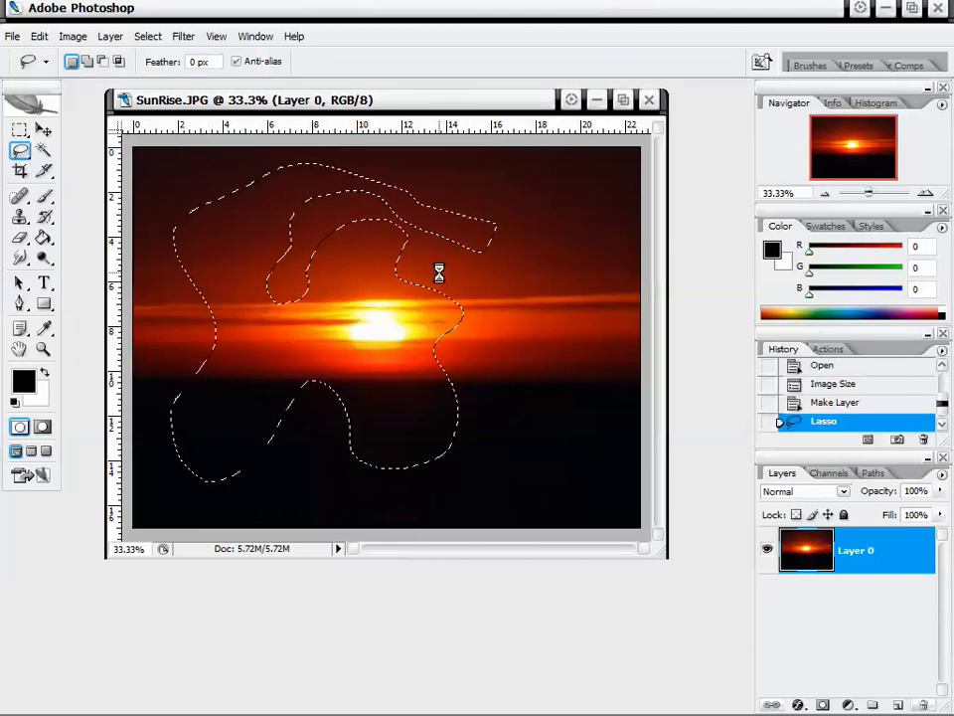
Step: Cut the lassoed area and paste it back as a new layer
{"action": "key", "text": "ctrl+x"}
{"action": "key", "text": "ctrl+v"}
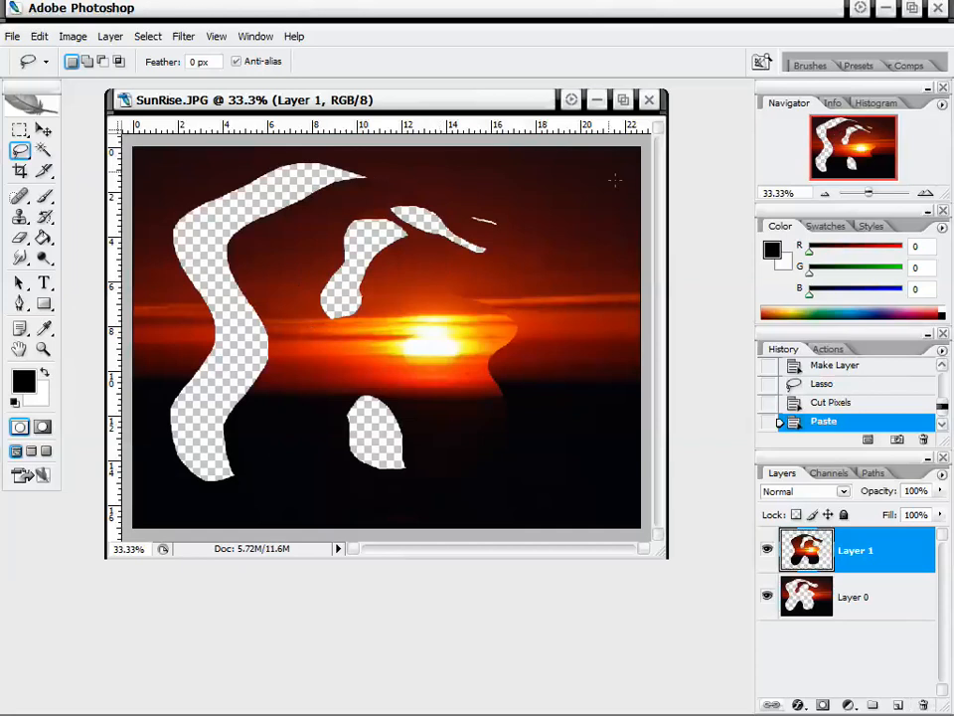
Step: Delete the Lasso, Cut Pixels and Paste states from the history, reverting the image to Make Layer
{"action": "left_click", "coordinate": [832, 403]}
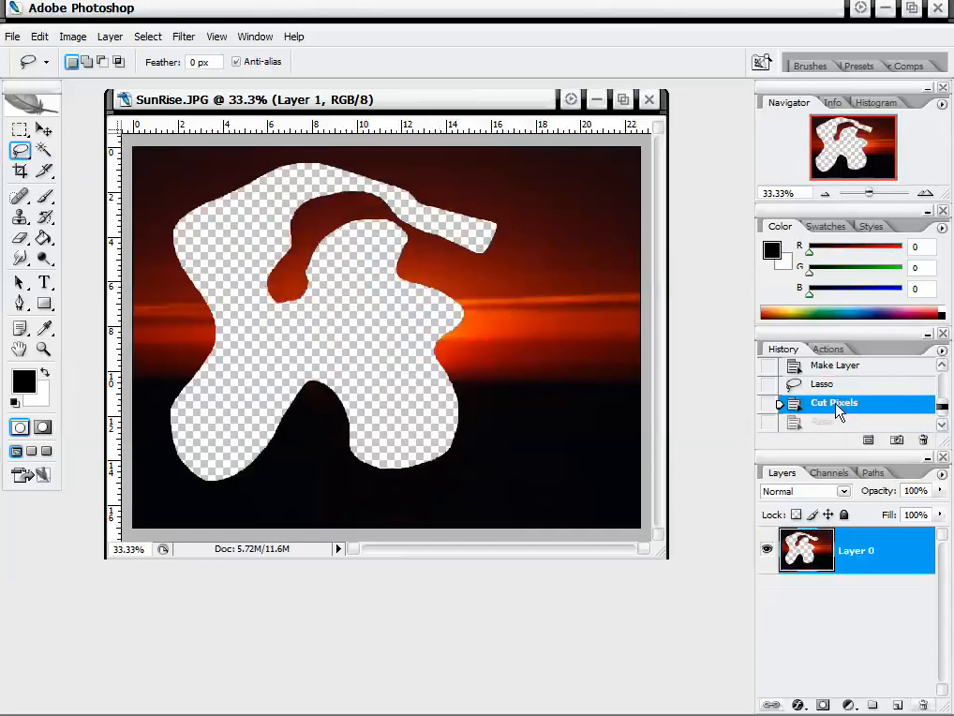
{"action": "left_click", "coordinate": [833, 385]}
{"action": "right_click", "coordinate": [835, 388]}
{"action": "left_click", "coordinate": [857, 417]}
{"action": "left_click", "coordinate": [402, 292]}
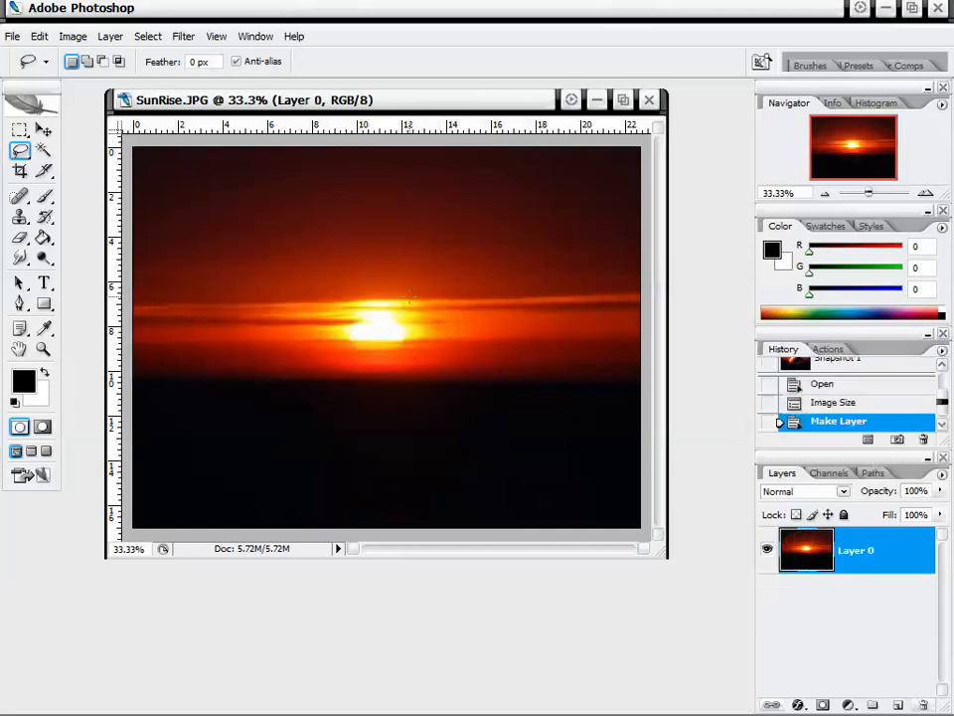
Step: Draw a closed, irregular straight-edged selection across the sky, sun and dark foreground with the Polygonal Lasso tool
{"action": "left_click_drag", "start_coordinate": [20, 149], "coordinate": [139, 167]}
{"action": "left_click", "coordinate": [257, 188]}
{"action": "left_click", "coordinate": [527, 182]}
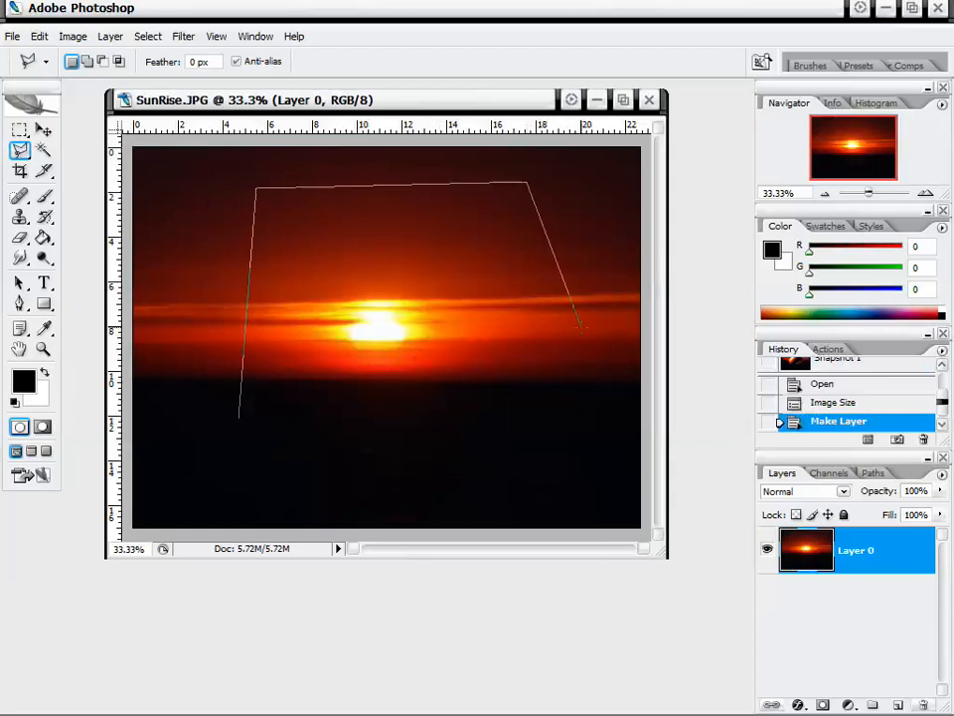
{"action": "left_click", "coordinate": [438, 231]}
{"action": "left_click", "coordinate": [321, 260]}
{"action": "left_click", "coordinate": [394, 399]}
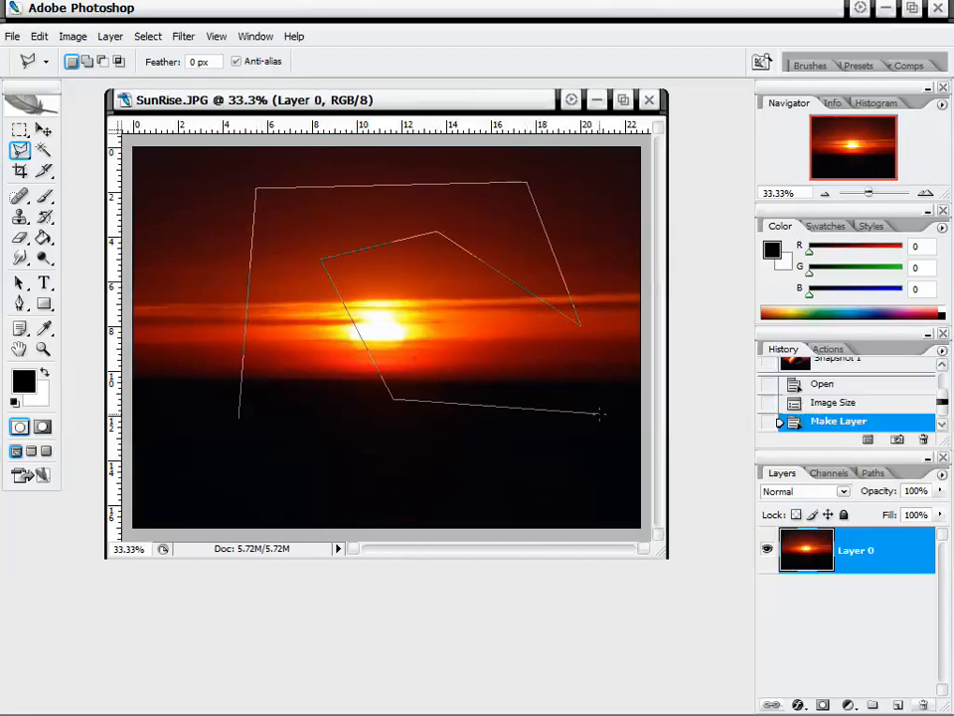
{"action": "left_click", "coordinate": [585, 415]}
{"action": "left_click", "coordinate": [494, 505]}
{"action": "left_click", "coordinate": [285, 487]}
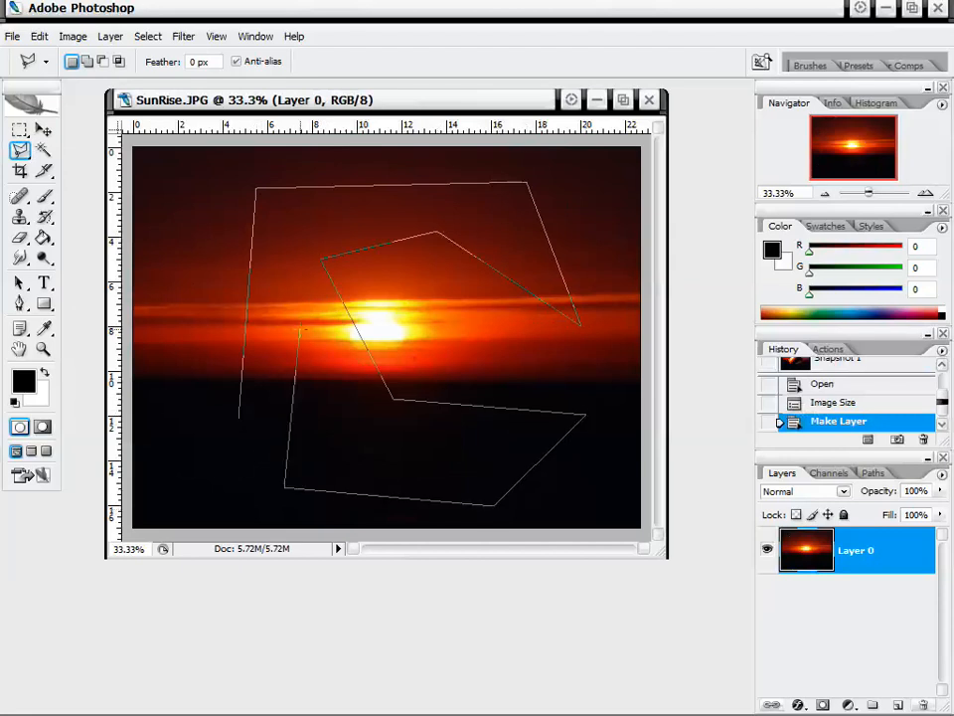
{"action": "left_click", "coordinate": [299, 329]}
{"action": "left_click", "coordinate": [242, 469]}
{"action": "left_click", "coordinate": [236, 418]}
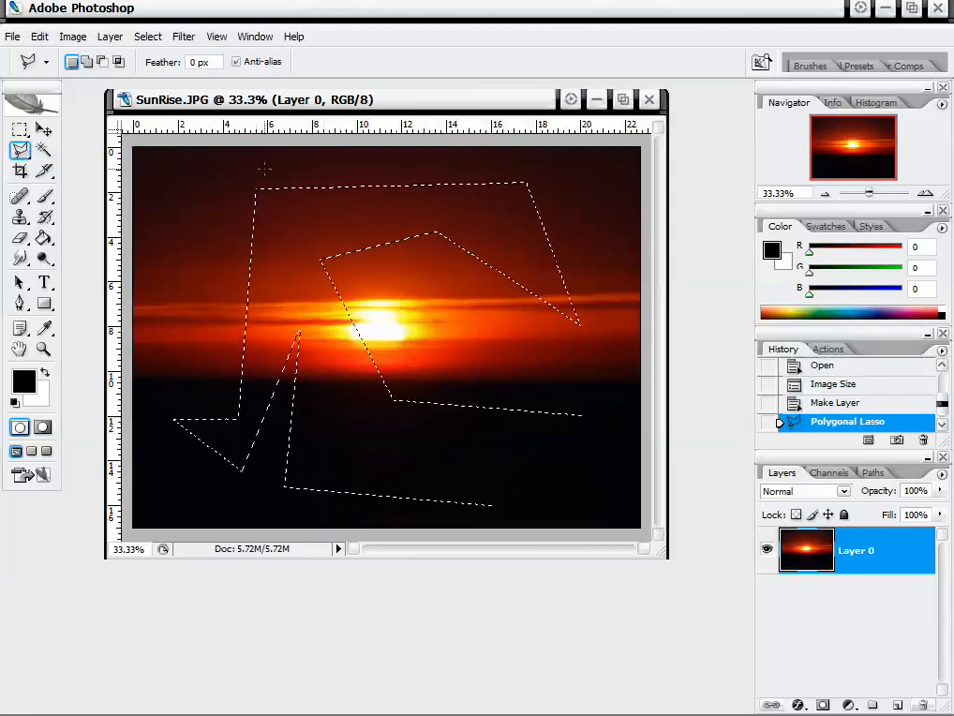
Step: Try moving the selected pixels slightly right and up with the Move tool, and undo the move
{"action": "key", "text": "v"}
{"action": "left_click_drag", "start_coordinate": [350, 353], "coordinate": [385, 343]}
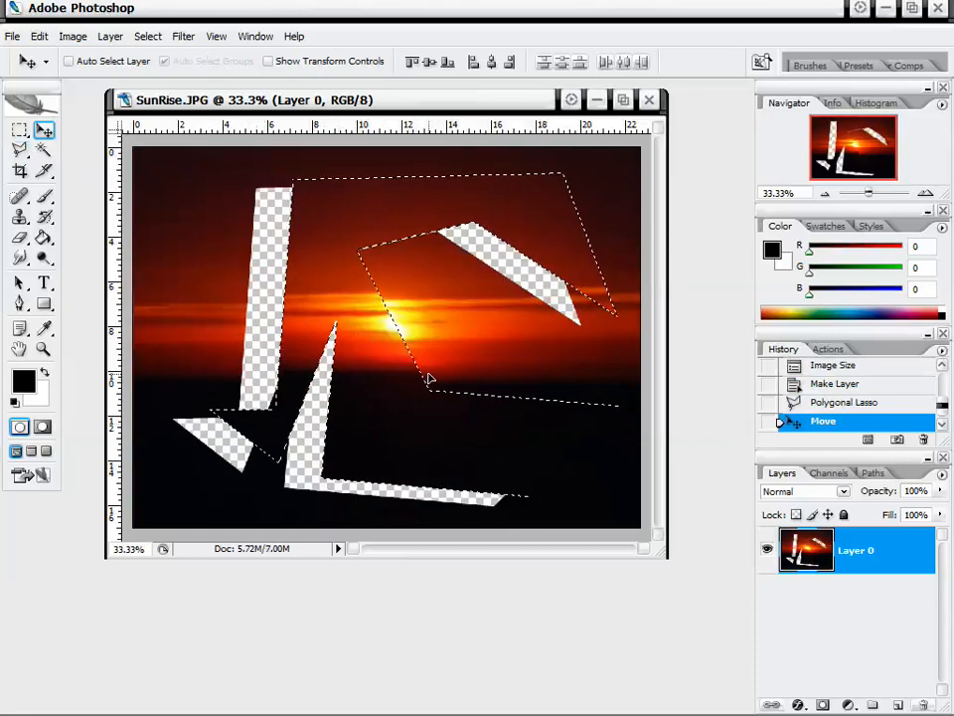
{"action": "key", "text": "ctrl+z"}
Step: Deselect the polygonal selection using the Rectangular Marquee tool's options
{"action": "left_click", "coordinate": [19, 132]}
{"action": "right_click", "coordinate": [253, 274]}
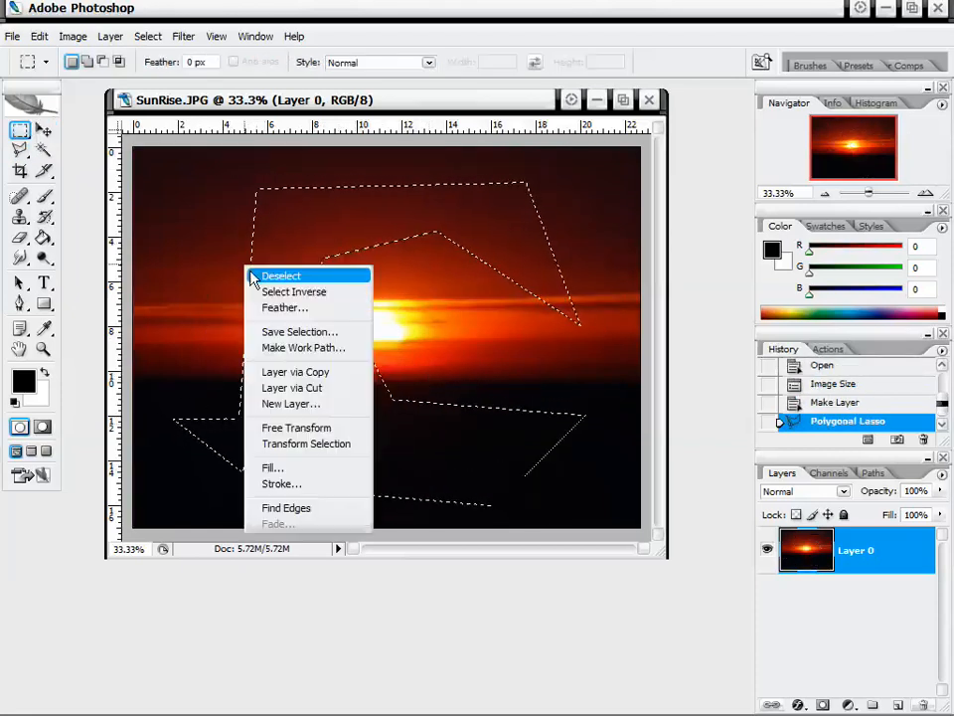
{"action": "left_click", "coordinate": [260, 277]}
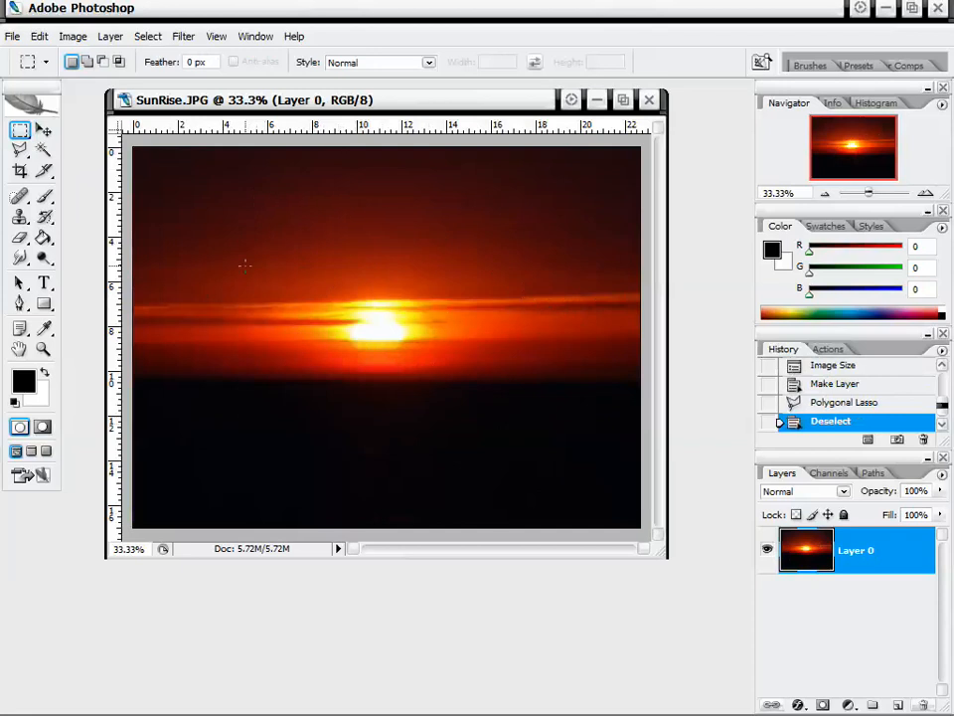
Step: Trace the thin bright cloud band above the sun with the Magnetic Lasso at 100% zoom, and review the selection at 50%
{"action": "left_click", "coordinate": [19, 149]}
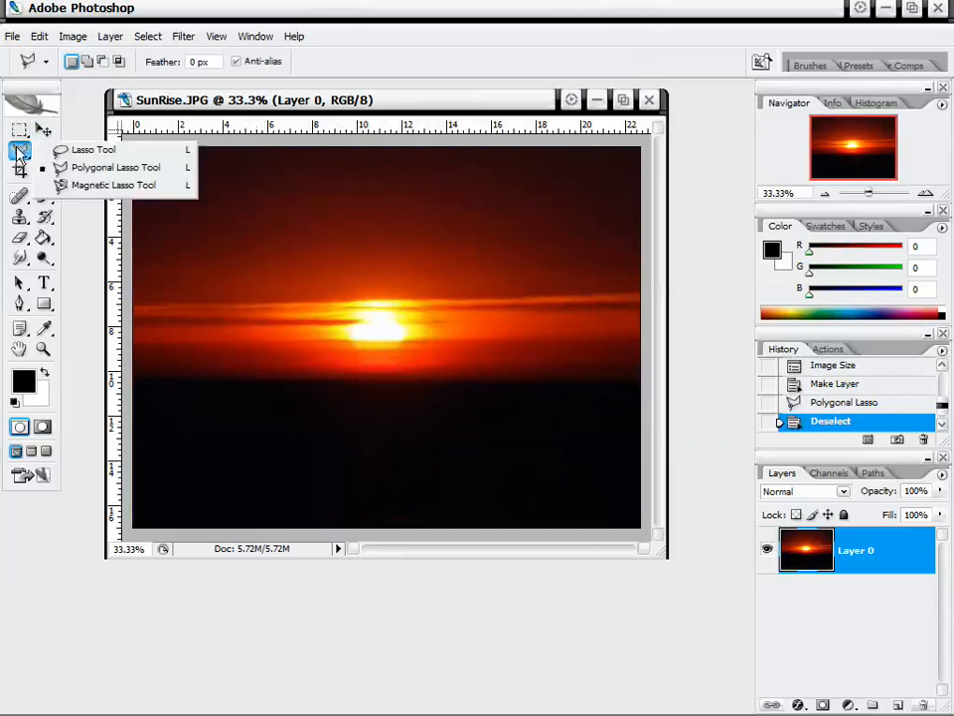
{"action": "left_click", "coordinate": [109, 185]}
{"action": "left_click", "coordinate": [924, 194]}
{"action": "left_click", "coordinate": [924, 193]}
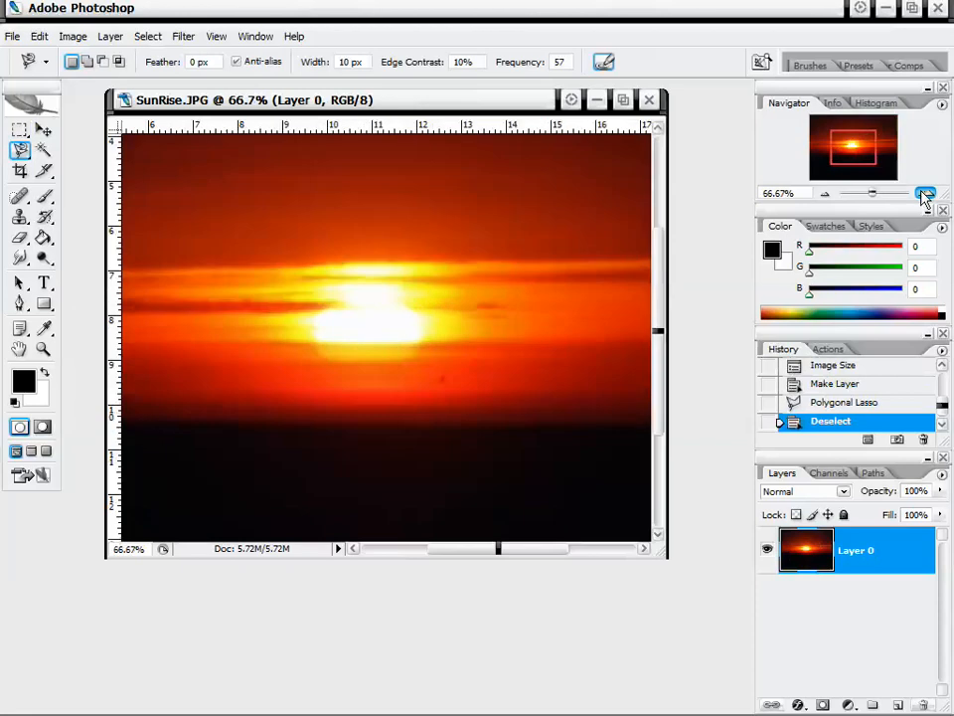
{"action": "left_click", "coordinate": [923, 194]}
{"action": "left_click", "coordinate": [924, 193]}
{"action": "left_click", "coordinate": [826, 194]}
{"action": "left_click_drag", "start_coordinate": [854, 148], "coordinate": [865, 146]}
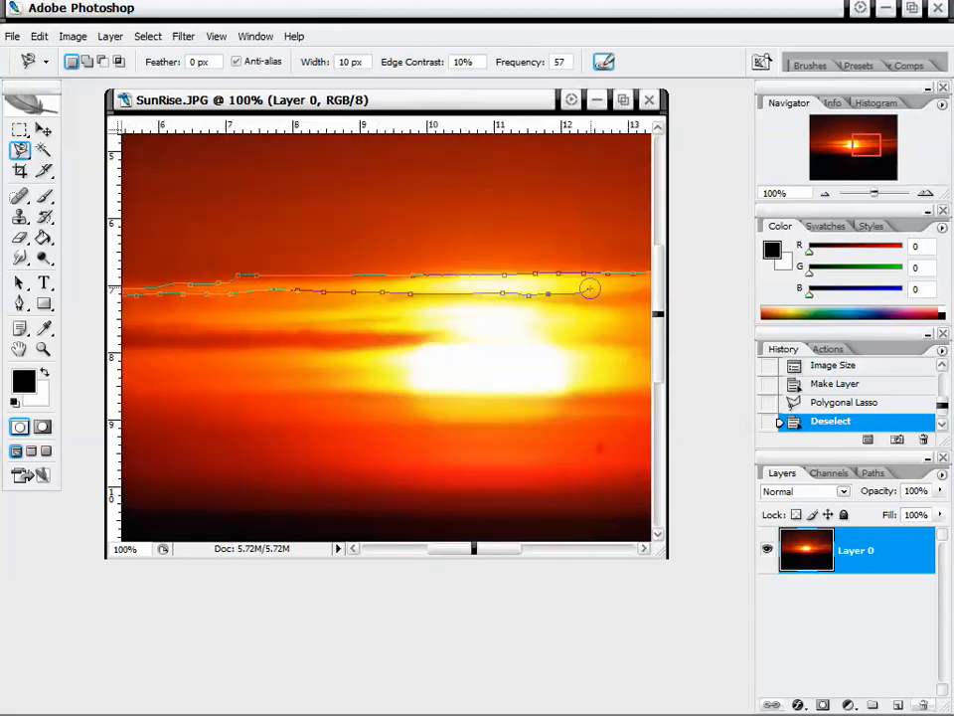
{"action": "double_click", "coordinate": [375, 280]}
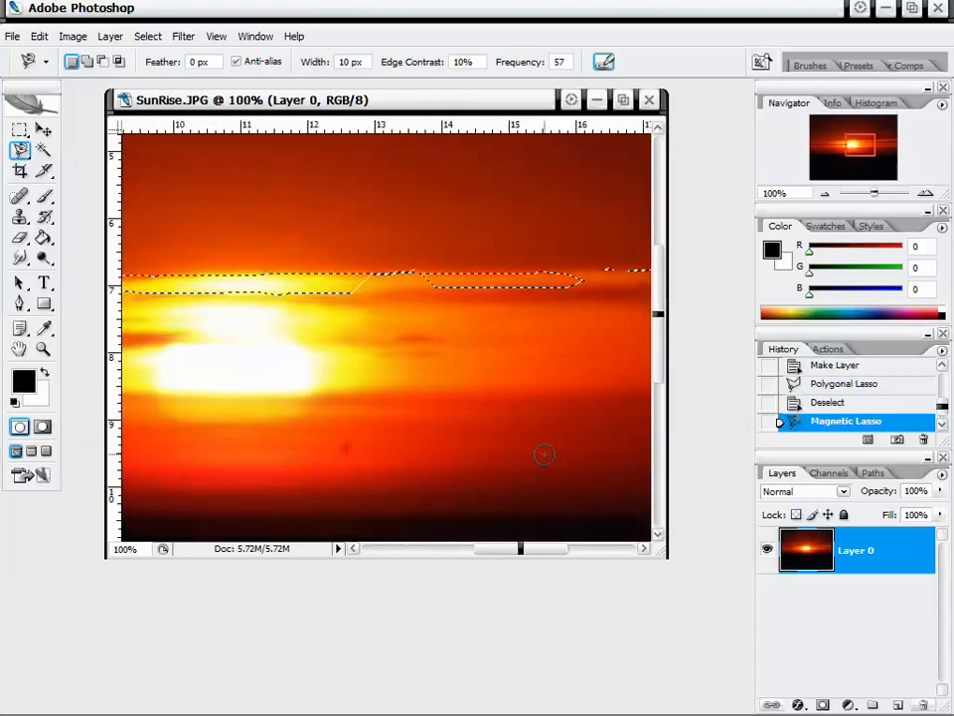
{"action": "mouse_move", "coordinate": [505, 553]}
{"action": "left_mouse_down"}
{"action": "mouse_move", "coordinate": [631, 558]}
{"action": "mouse_move", "coordinate": [451, 540]}
{"action": "mouse_move", "coordinate": [499, 545]}
{"action": "left_mouse_up"}
{"action": "left_click", "coordinate": [824, 193]}
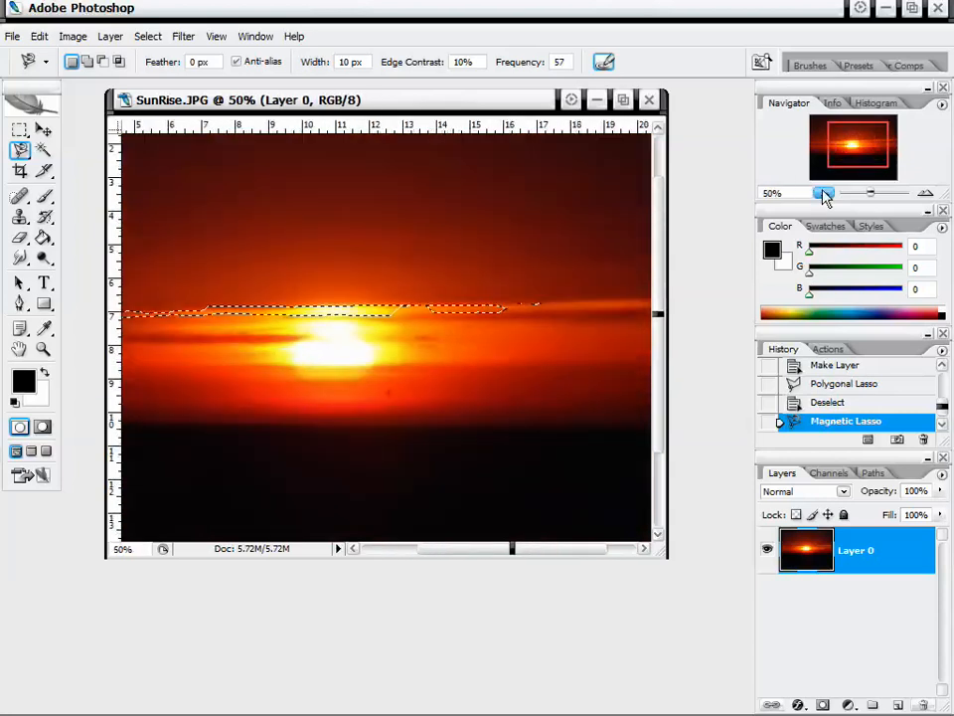
{"action": "left_click_drag", "start_coordinate": [848, 143], "coordinate": [839, 145]}
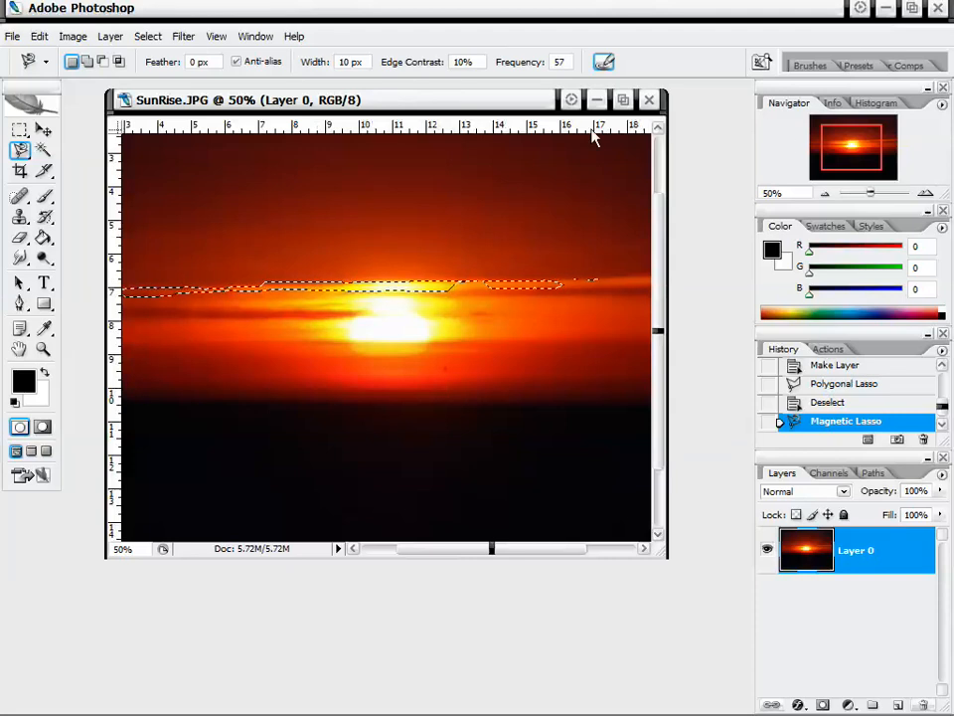
Step: Deselect the magnetic lasso selection along the bright cloud band
{"action": "left_click", "coordinate": [19, 131]}
{"action": "right_click", "coordinate": [311, 318]}
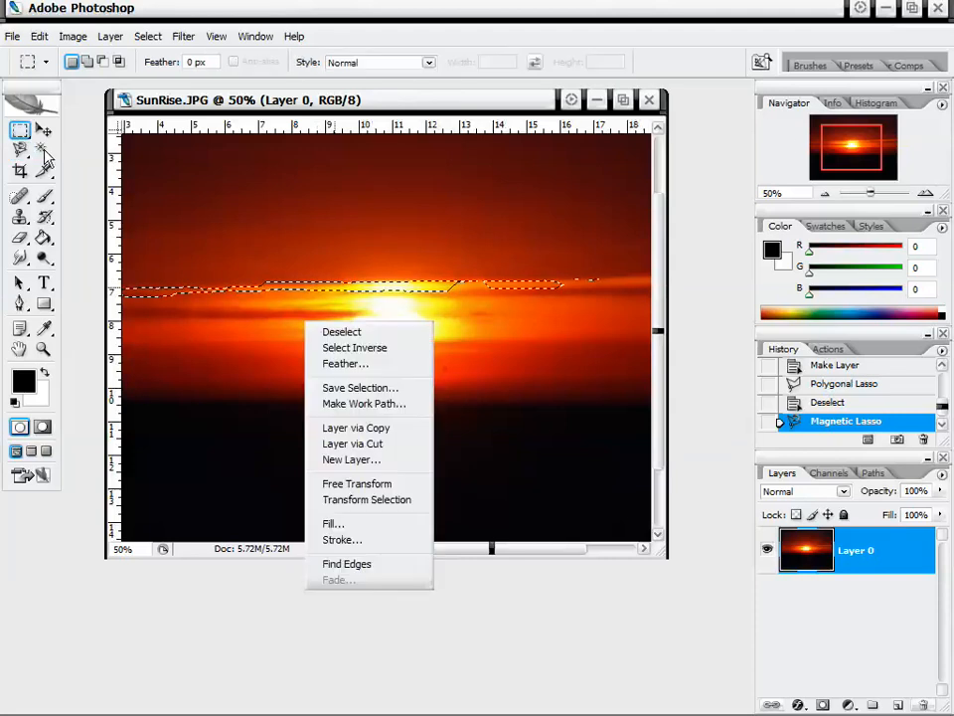
{"action": "left_click", "coordinate": [20, 130]}
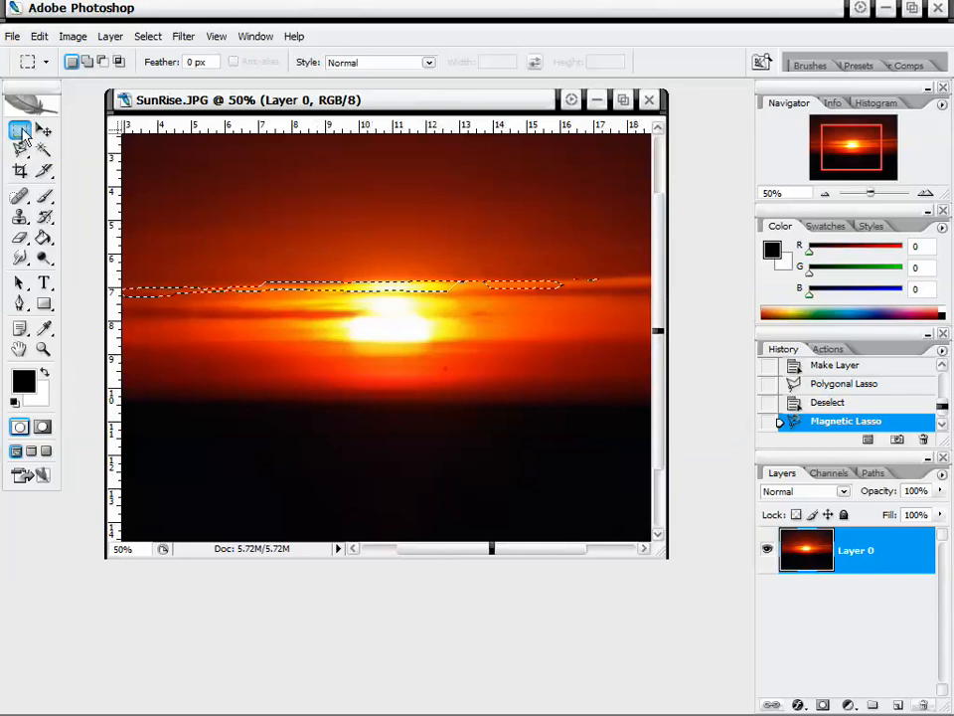
{"action": "right_click", "coordinate": [384, 262]}
{"action": "left_click", "coordinate": [447, 269]}
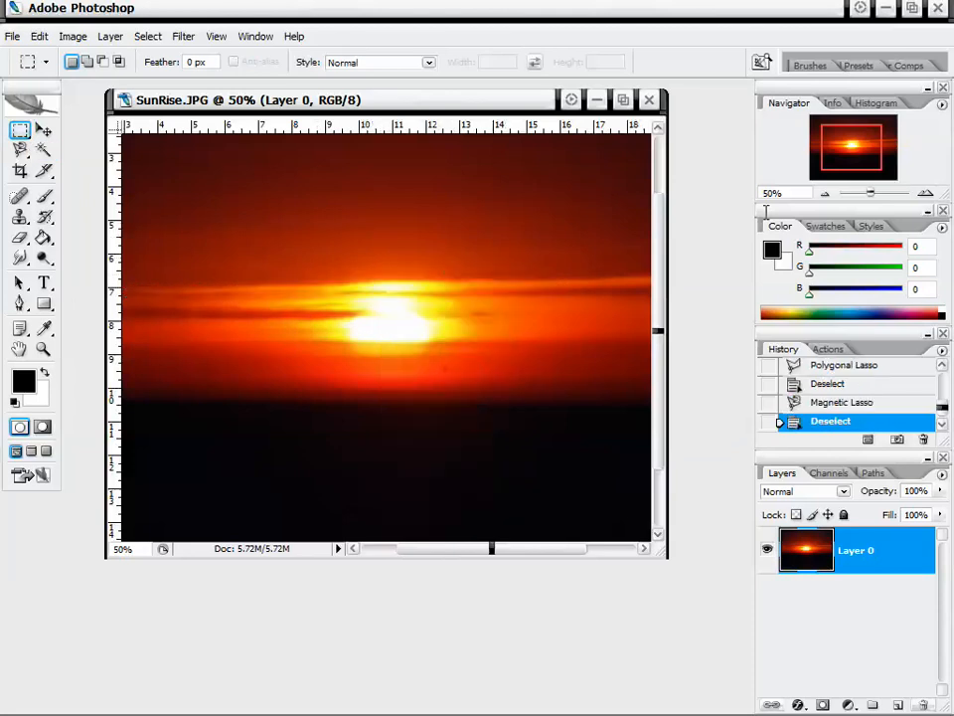
Step: Review the Magnetic Lasso's feather, width and edge contrast options and examine the sun area at different magnifications
{"action": "left_click", "coordinate": [21, 152]}
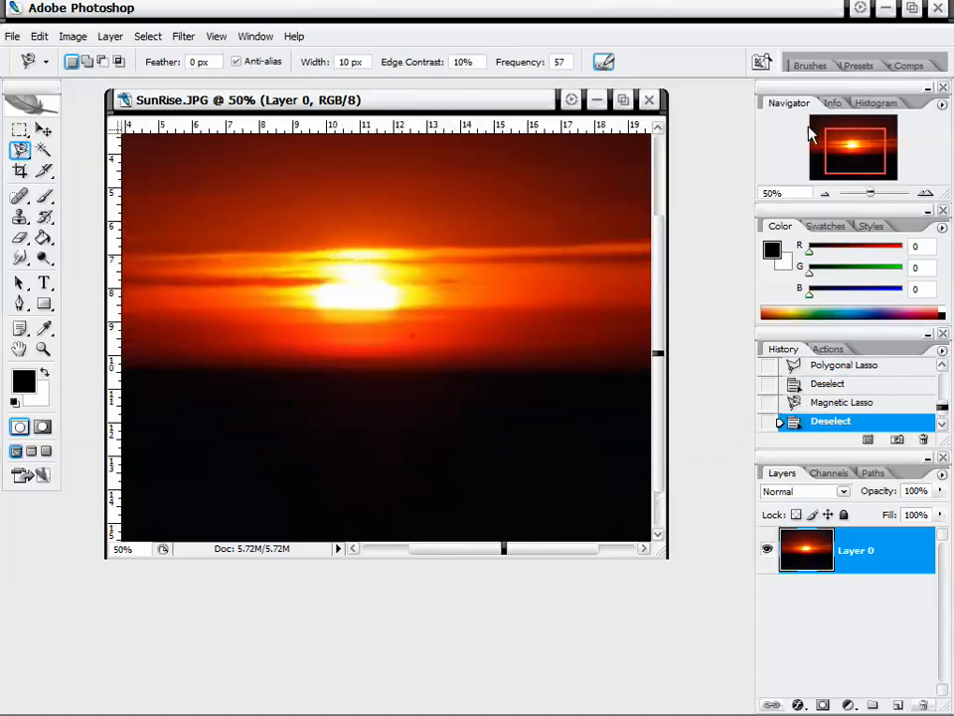
{"action": "left_click_drag", "start_coordinate": [884, 154], "coordinate": [880, 151]}
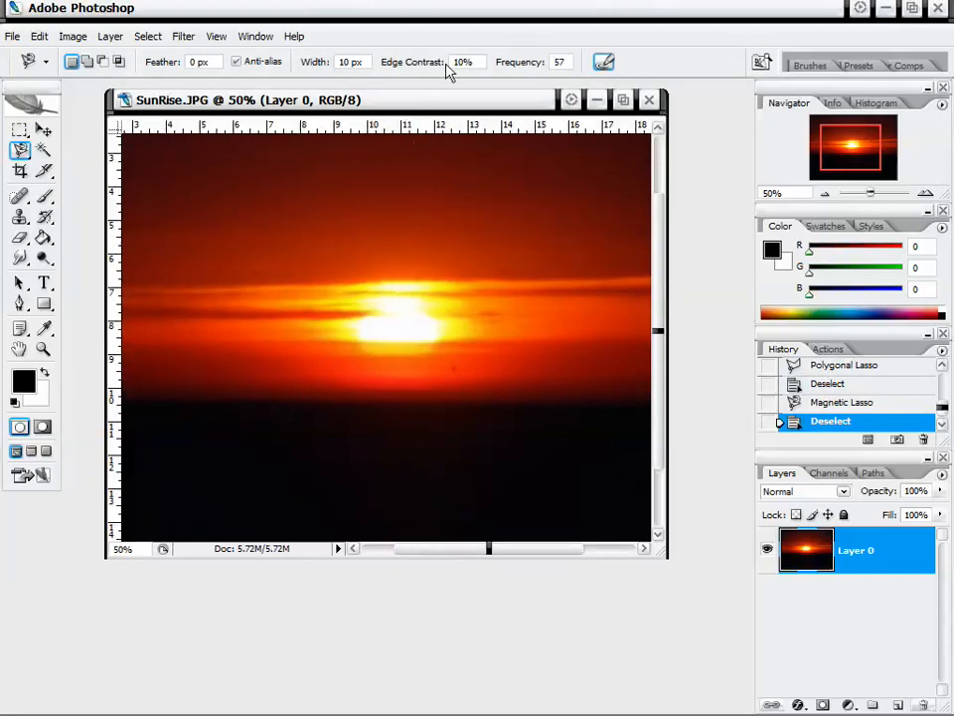
{"action": "left_click", "coordinate": [408, 65]}
{"action": "left_click", "coordinate": [308, 64]}
{"action": "left_click", "coordinate": [211, 61]}
{"action": "left_click_drag", "start_coordinate": [826, 157], "coordinate": [865, 151]}
{"action": "left_click", "coordinate": [925, 195]}
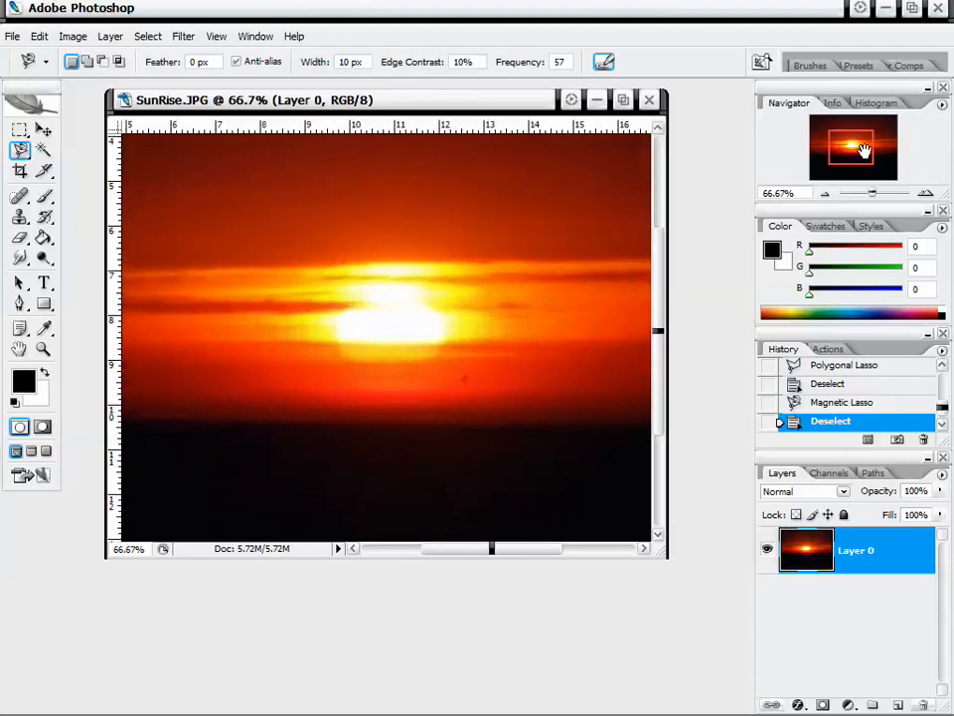
{"action": "left_click", "coordinate": [825, 193]}
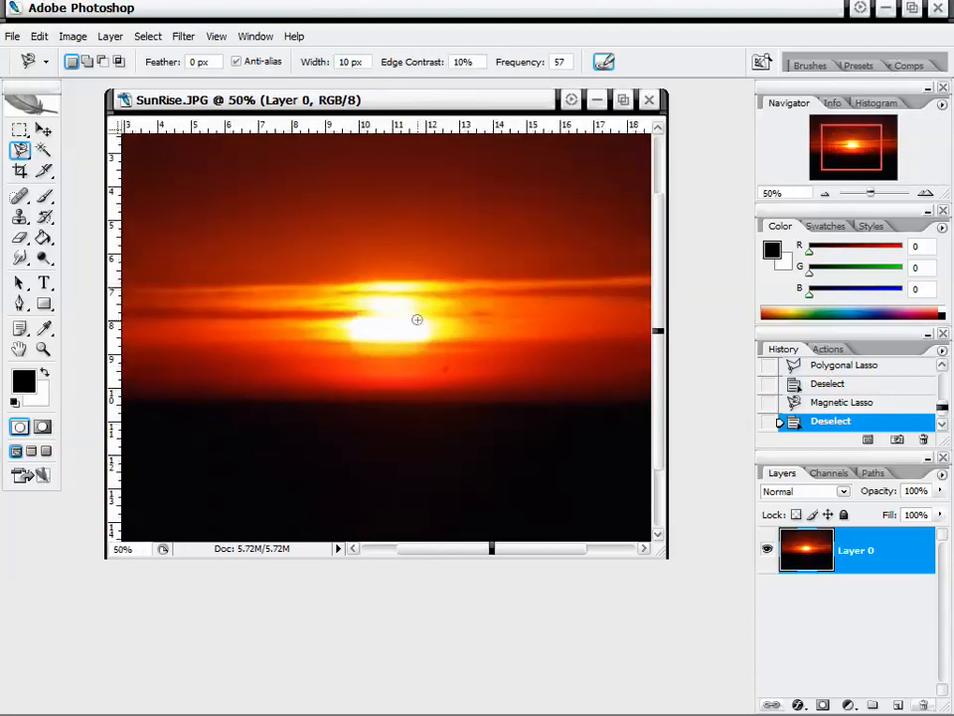
Step: Draw an elliptical selection around the sun with a 75 px feather and shift it slightly up and right
{"action": "left_click", "coordinate": [20, 130]}
{"action": "left_click", "coordinate": [85, 147]}
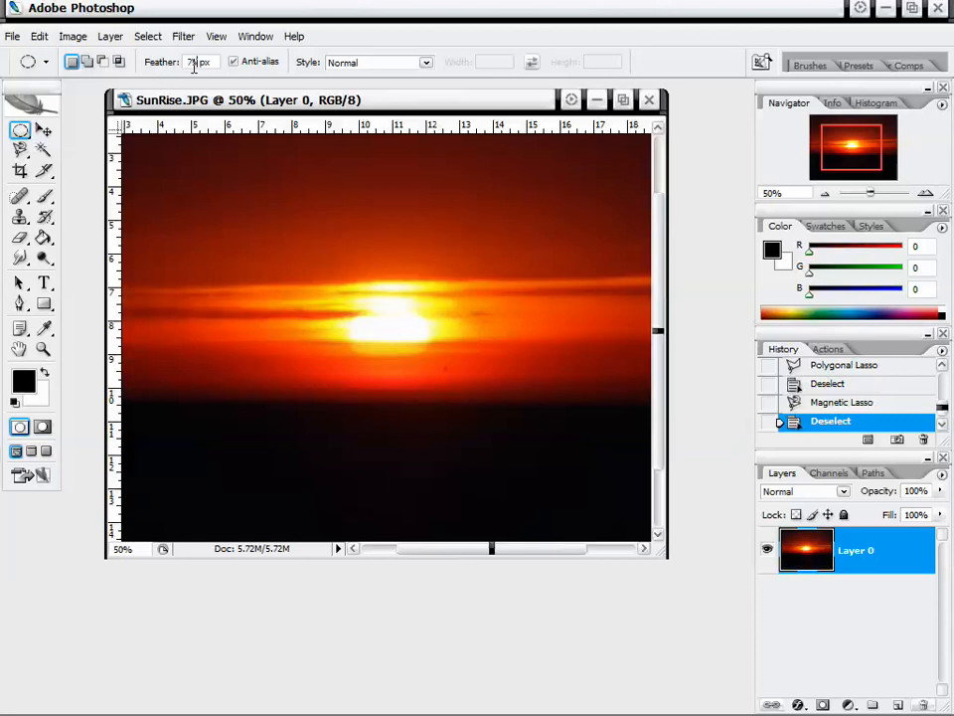
{"action": "left_click_drag", "start_coordinate": [484, 442], "coordinate": [527, 452]}
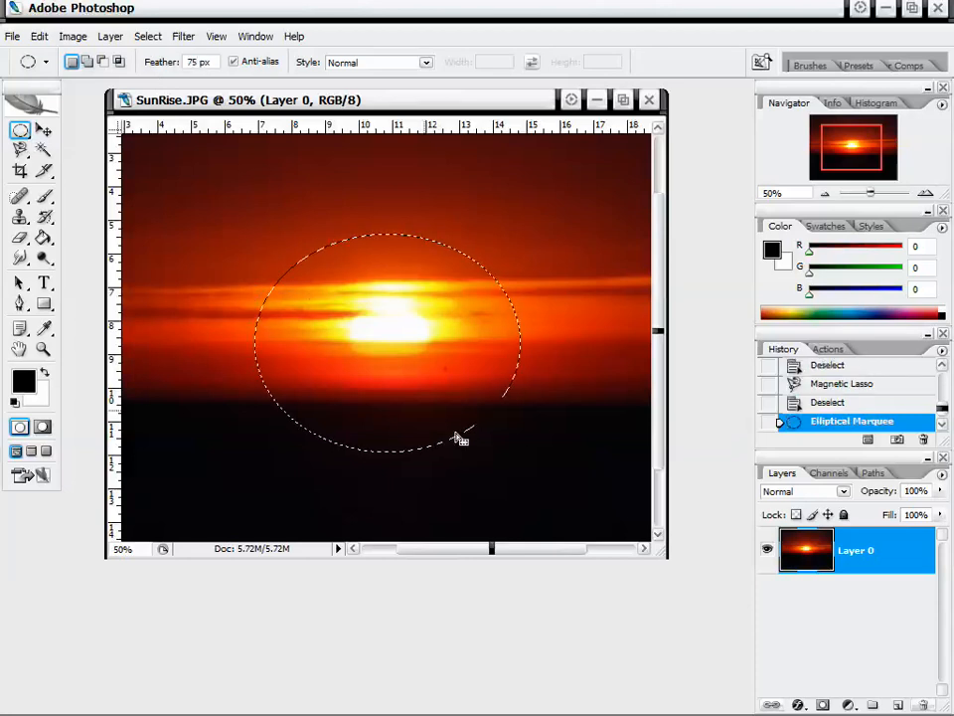
{"action": "mouse_move", "coordinate": [397, 366]}
{"action": "left_mouse_down"}
{"action": "mouse_move", "coordinate": [418, 345]}
{"action": "mouse_move", "coordinate": [410, 356]}
{"action": "left_mouse_up"}
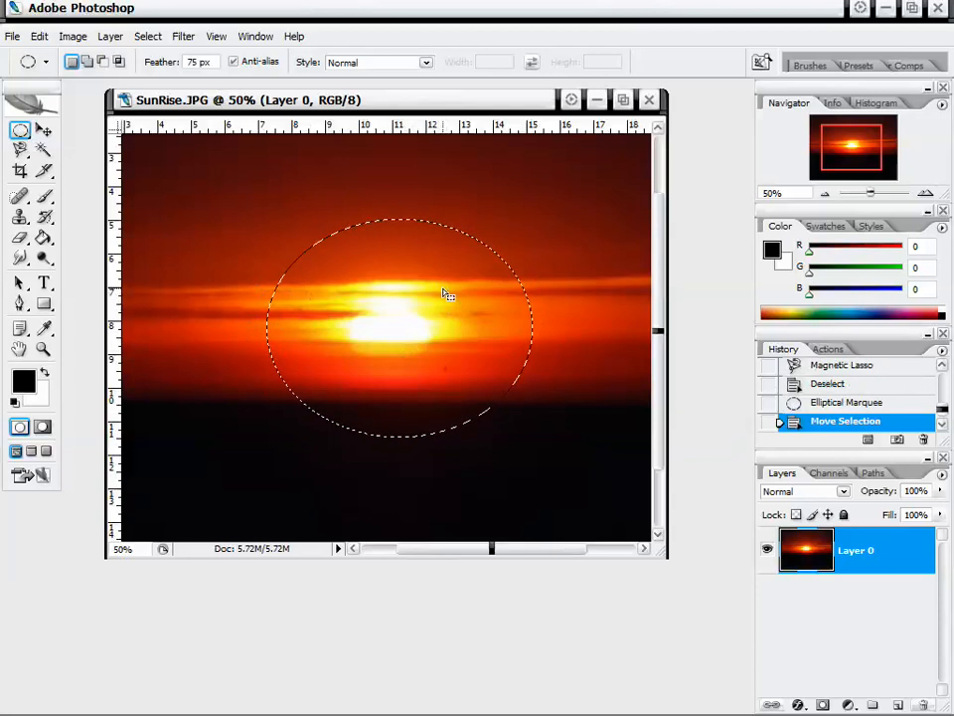
Step: Cut the feathered ellipse of pixels out of the photo and enlarge the document window slightly
{"action": "key", "text": "ctrl+x"}
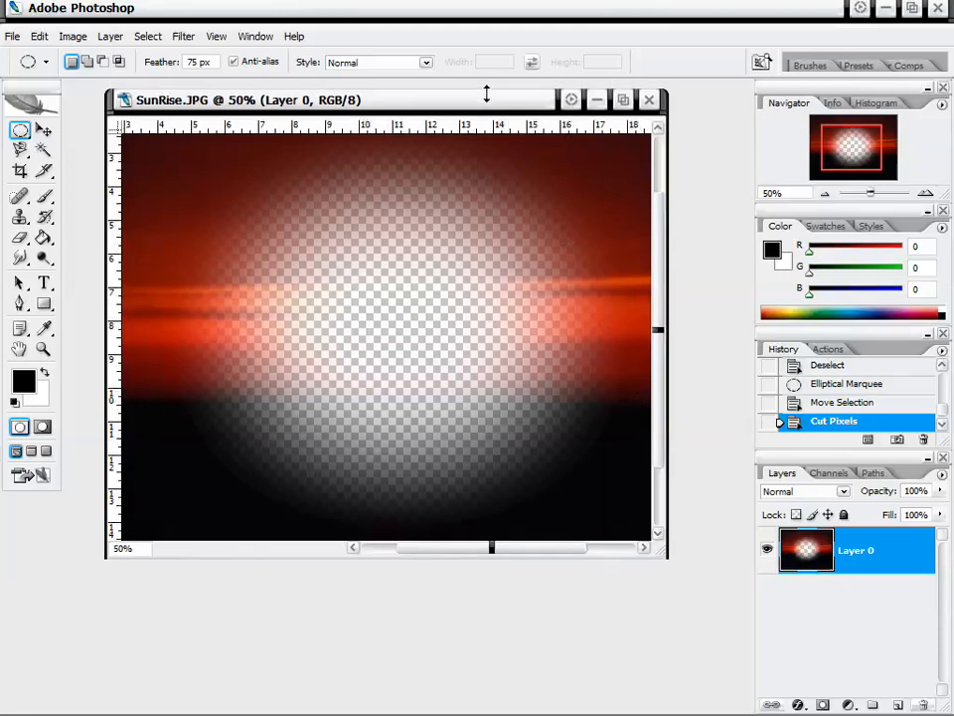
{"action": "left_click_drag", "start_coordinate": [483, 104], "coordinate": [493, 102]}
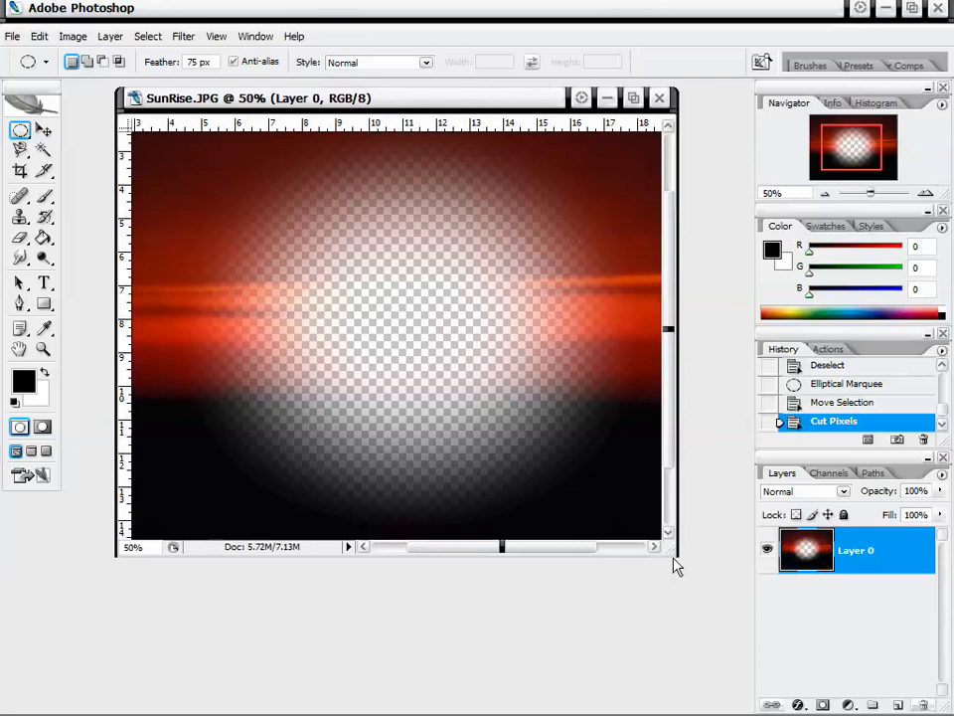
{"action": "left_click_drag", "start_coordinate": [674, 565], "coordinate": [702, 589]}
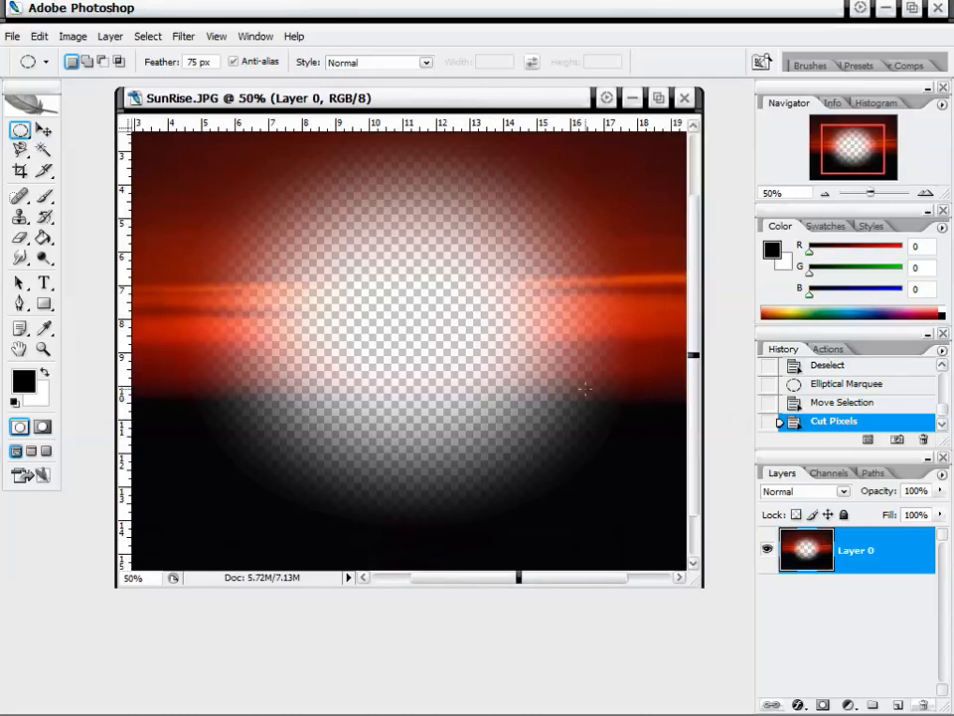
Step: Paste the cut sun onto a new layer and move it slightly up and left with the Move tool
{"action": "key", "text": "ctrl+v"}
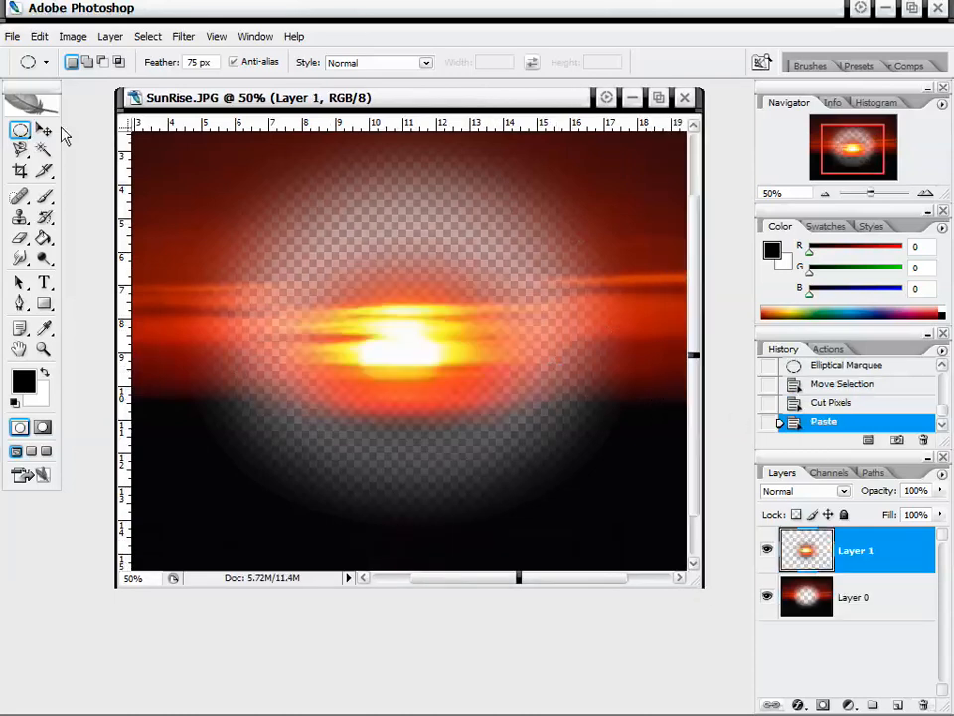
{"action": "left_click", "coordinate": [43, 130]}
{"action": "mouse_move", "coordinate": [334, 303]}
{"action": "left_mouse_down"}
{"action": "mouse_move", "coordinate": [397, 387]}
{"action": "mouse_move", "coordinate": [327, 244]}
{"action": "mouse_move", "coordinate": [240, 244]}
{"action": "mouse_move", "coordinate": [280, 344]}
{"action": "mouse_move", "coordinate": [341, 284]}
{"action": "mouse_move", "coordinate": [268, 263]}
{"action": "mouse_move", "coordinate": [268, 304]}
{"action": "mouse_move", "coordinate": [401, 256]}
{"action": "mouse_move", "coordinate": [326, 298]}
{"action": "left_mouse_up"}
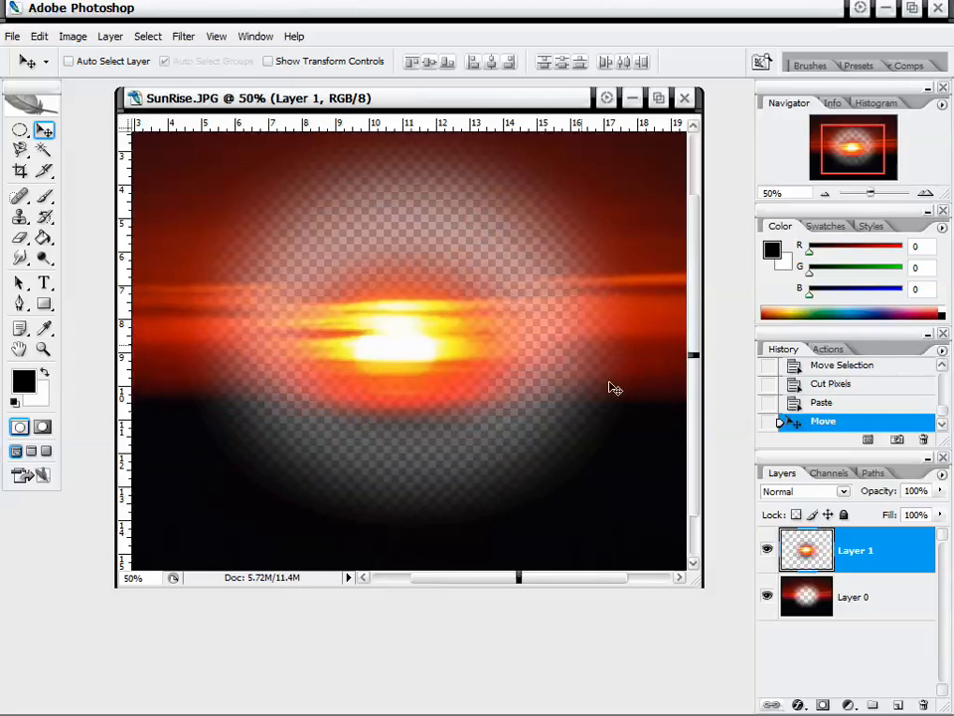
Step: Delete the Polygonal Lasso state and everything following it from the history, reverting the photo to the Make Layer state
{"action": "left_click", "coordinate": [853, 385]}
{"action": "scroll", "coordinate": [910, 416], "scroll_direction": "up", "scroll_amount": 3}
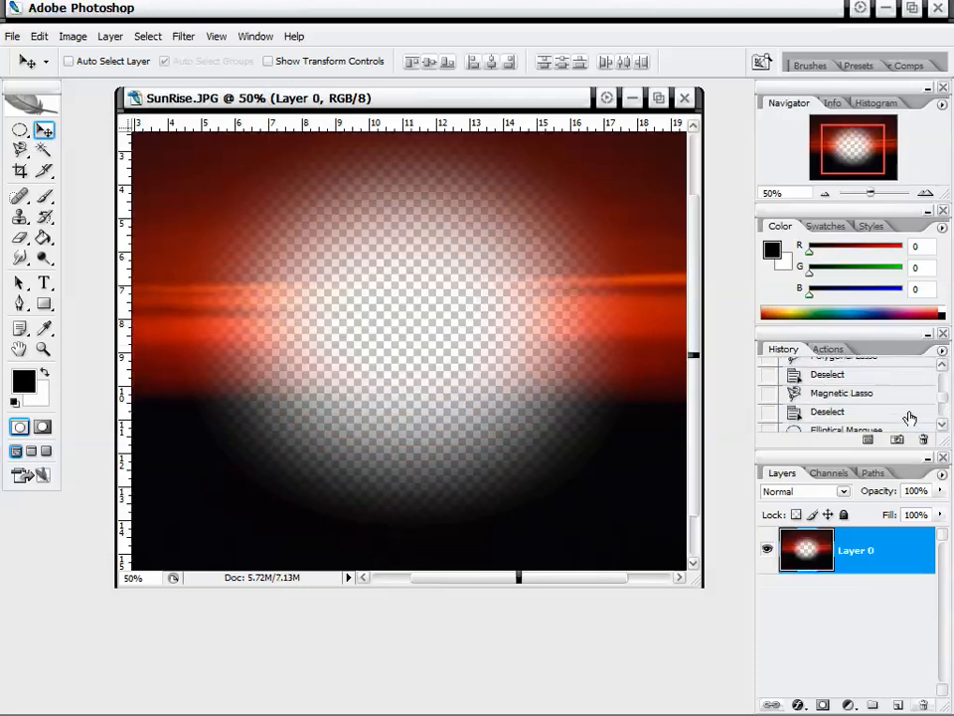
{"action": "scroll", "coordinate": [910, 415], "scroll_direction": "down", "scroll_amount": 1}
{"action": "scroll", "coordinate": [909, 416], "scroll_direction": "up", "scroll_amount": 3}
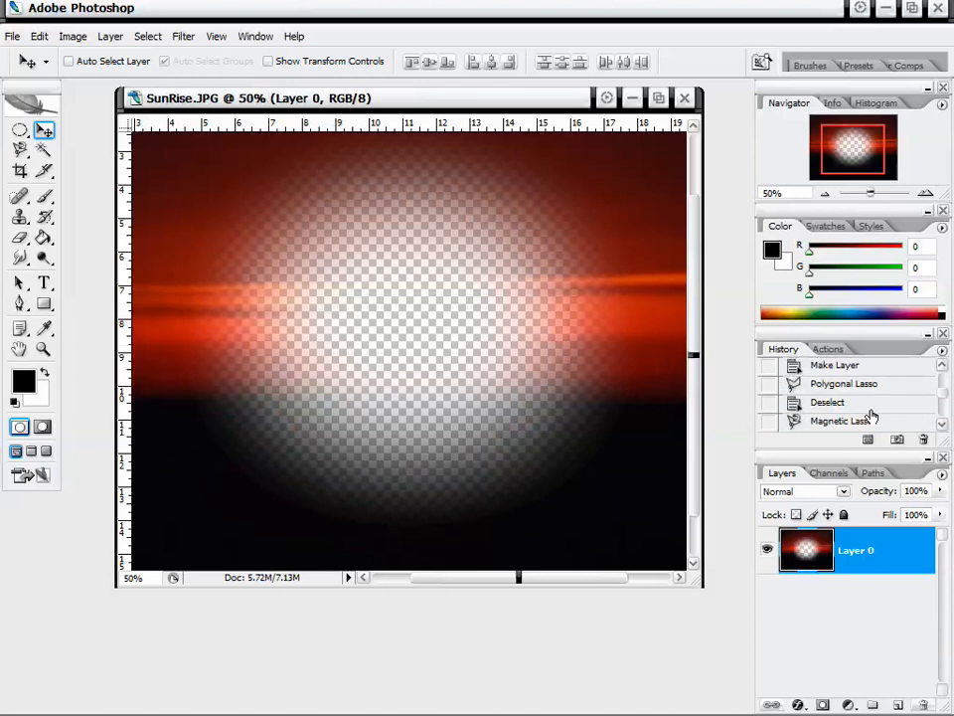
{"action": "scroll", "coordinate": [835, 403], "scroll_direction": "up", "scroll_amount": 3}
{"action": "scroll", "coordinate": [846, 410], "scroll_direction": "down", "scroll_amount": 1}
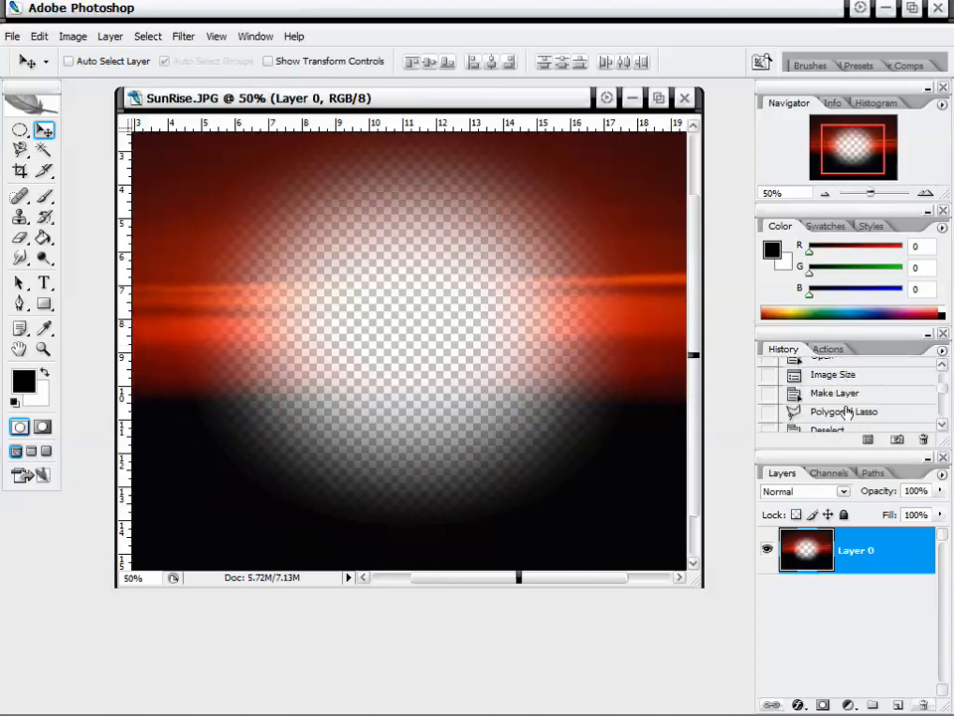
{"action": "right_click", "coordinate": [847, 411]}
{"action": "left_click", "coordinate": [763, 437]}
{"action": "left_click", "coordinate": [405, 297]}
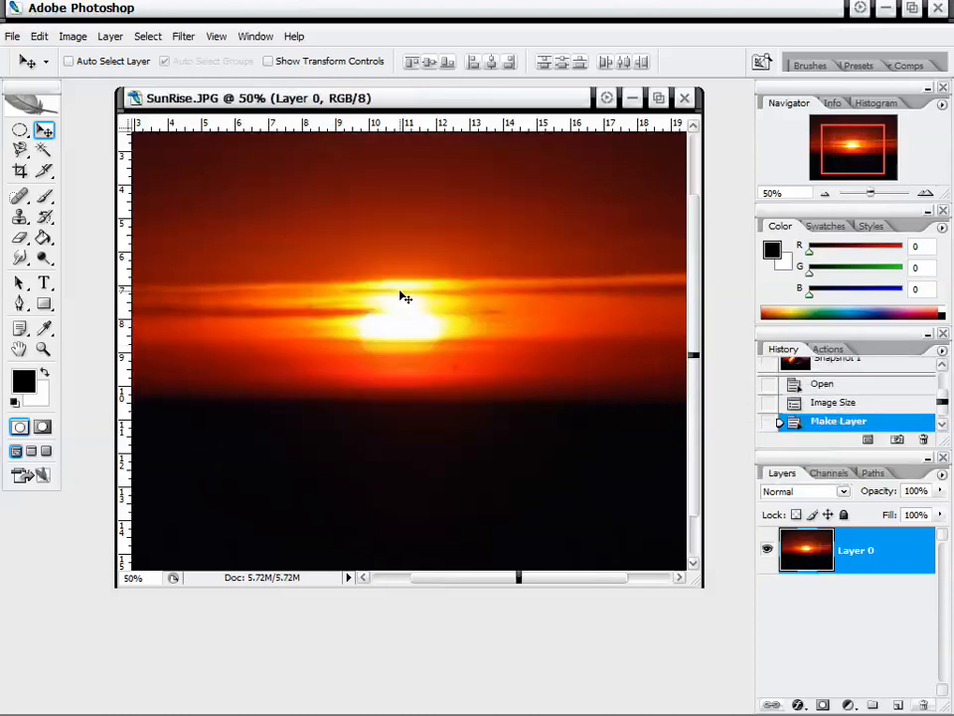
Step: Draw a large elliptical selection around the sun with the Elliptical Marquee tool at 75 px feather
{"action": "left_click_drag", "start_coordinate": [399, 100], "coordinate": [390, 103]}
{"action": "right_click", "coordinate": [19, 131]}
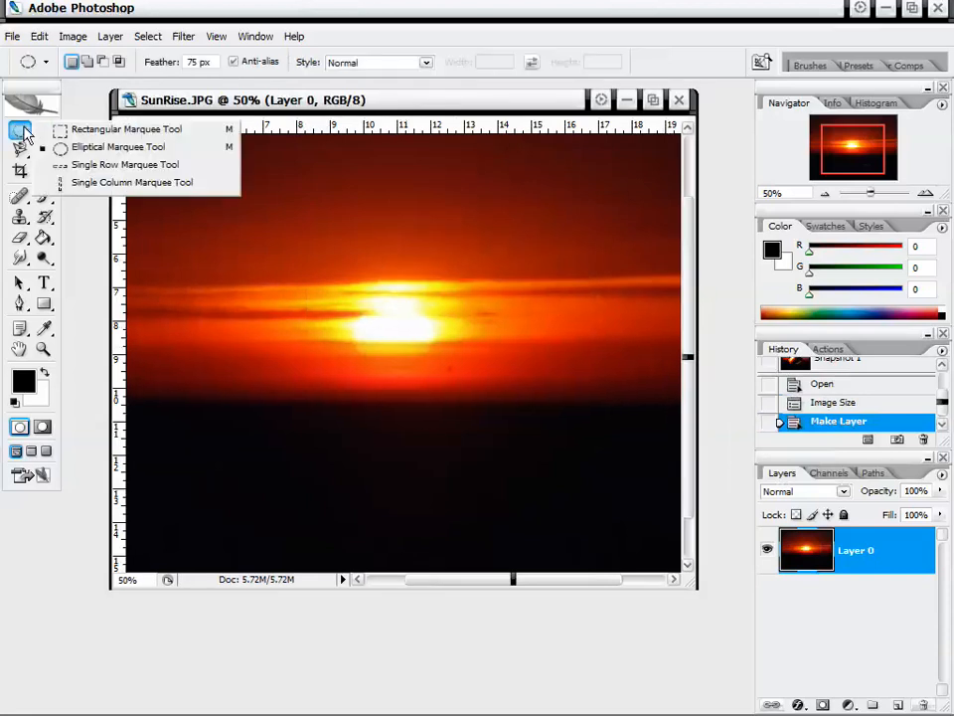
{"action": "left_click", "coordinate": [104, 149]}
{"action": "left_click_drag", "start_coordinate": [264, 195], "coordinate": [569, 467]}
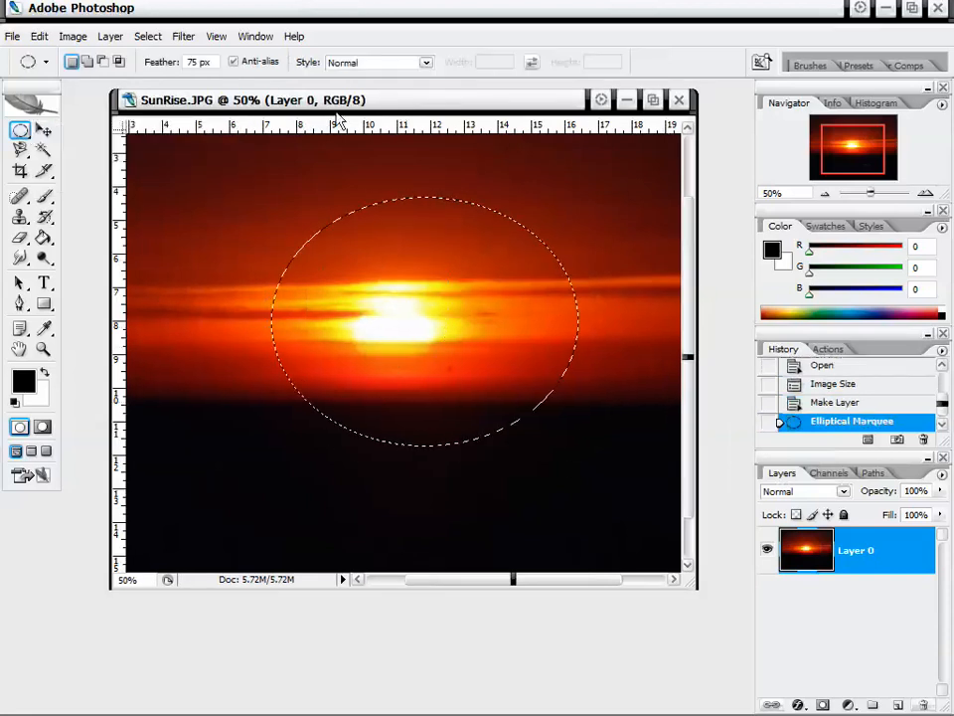
{"action": "left_click_drag", "start_coordinate": [347, 101], "coordinate": [324, 108]}
Step: Set the Elliptical Marquee feather to 0 px and move the selection outline slightly up and left
{"action": "left_click", "coordinate": [198, 62]}
{"action": "type", "text": "0"}
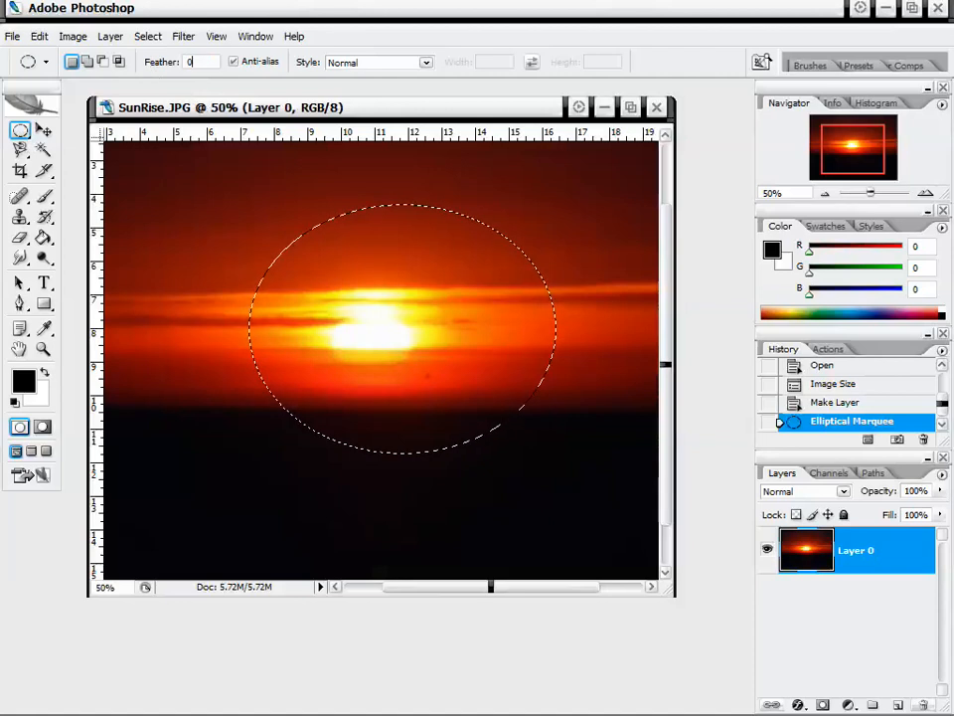
{"action": "key", "text": "Return"}
{"action": "left_click_drag", "start_coordinate": [393, 301], "coordinate": [379, 293]}
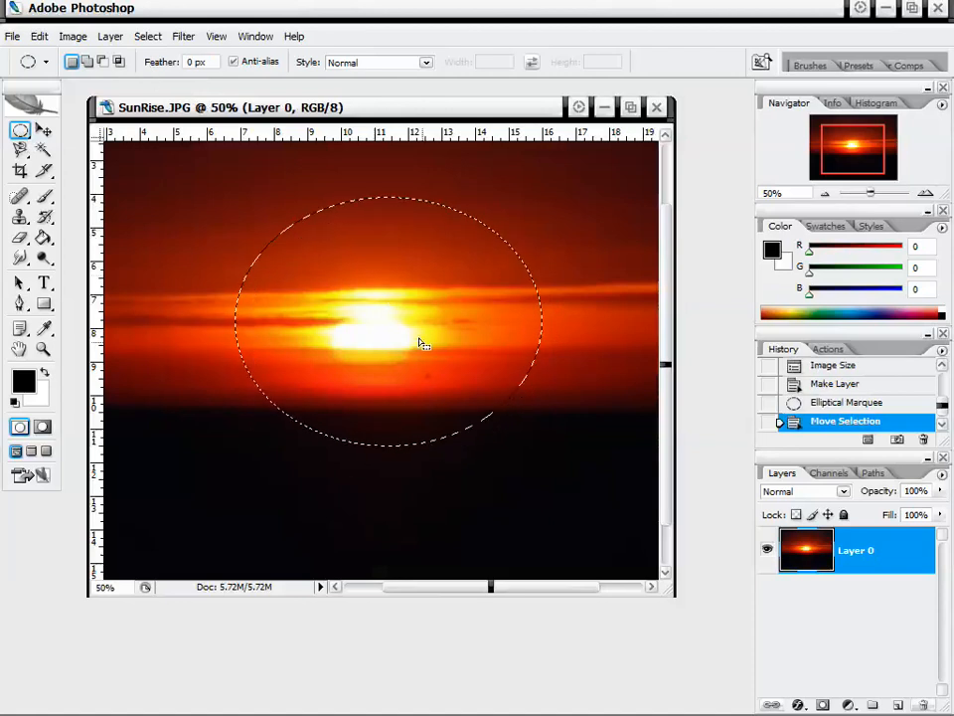
Step: Feather the existing elliptical selection with a radius of 15 pixels
{"action": "right_click", "coordinate": [407, 297]}
{"action": "left_click", "coordinate": [448, 339]}
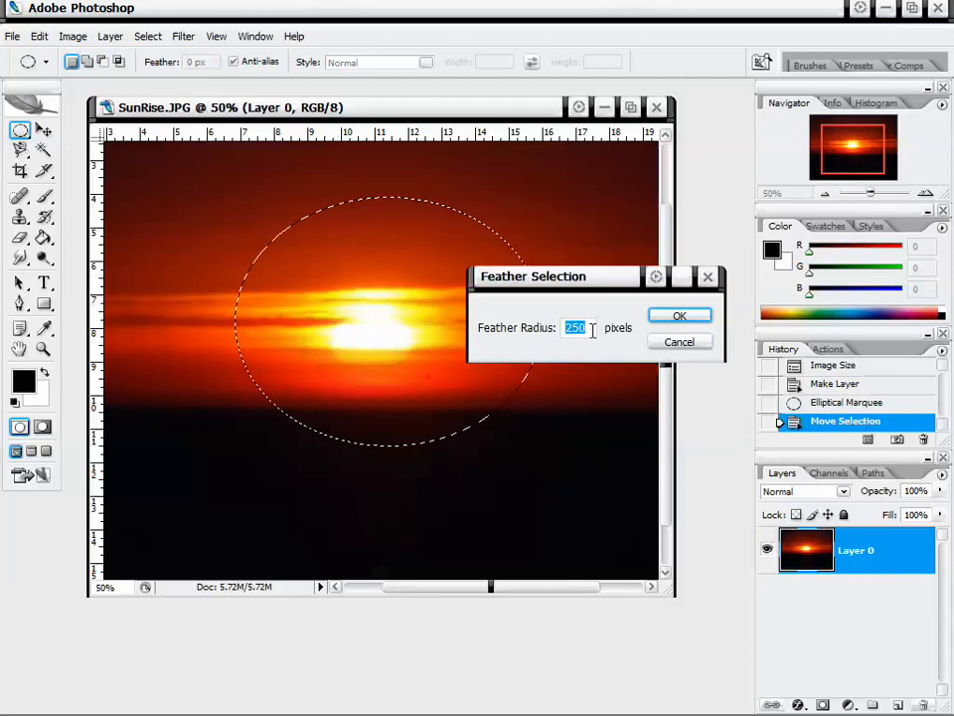
{"action": "type", "text": "15"}
{"action": "key", "text": "Return"}
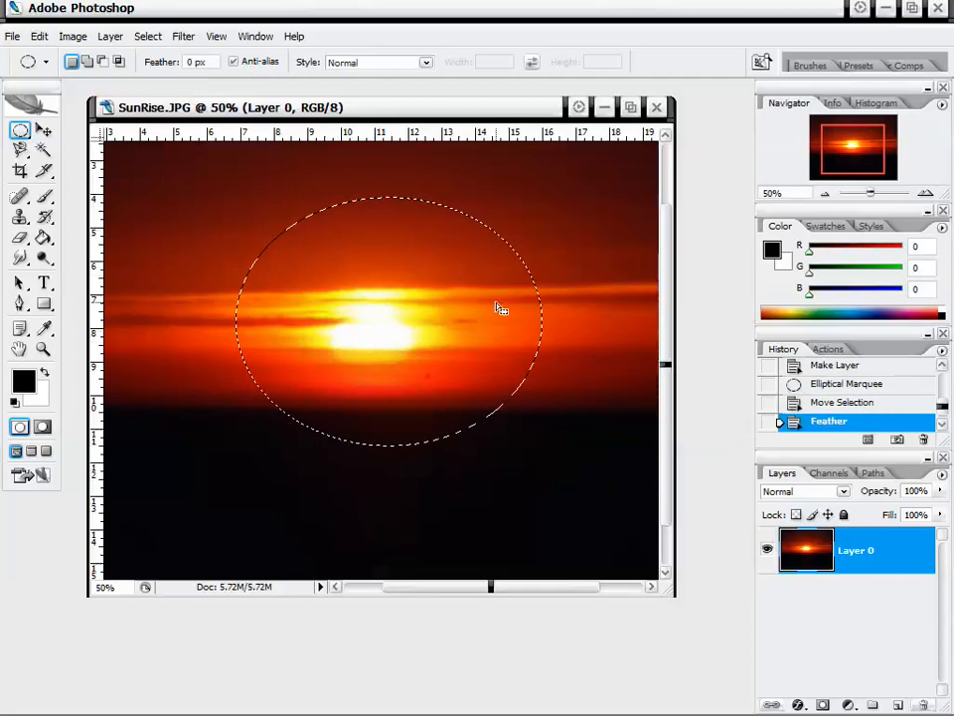
Step: Move the feathered elliptical selection slightly down and deselect it
{"action": "left_click_drag", "start_coordinate": [496, 310], "coordinate": [405, 315]}
{"action": "right_click", "coordinate": [357, 264]}
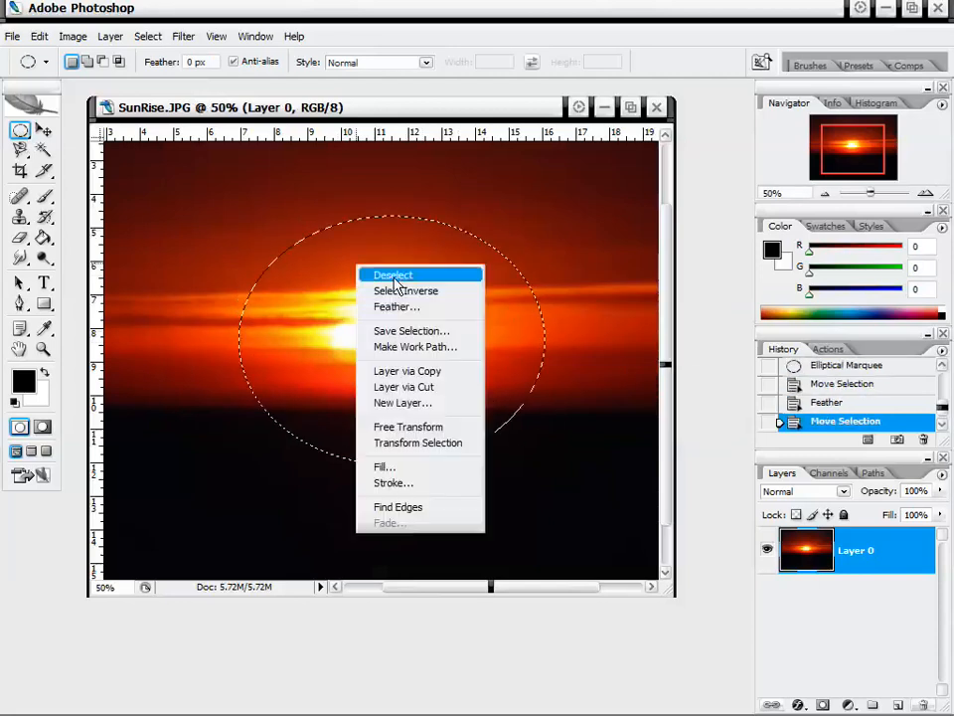
{"action": "left_click", "coordinate": [398, 273]}
Step: Select the sun's white core with the Magic Wand at tolerance 32, working at 100% zoom
{"action": "left_click", "coordinate": [43, 150]}
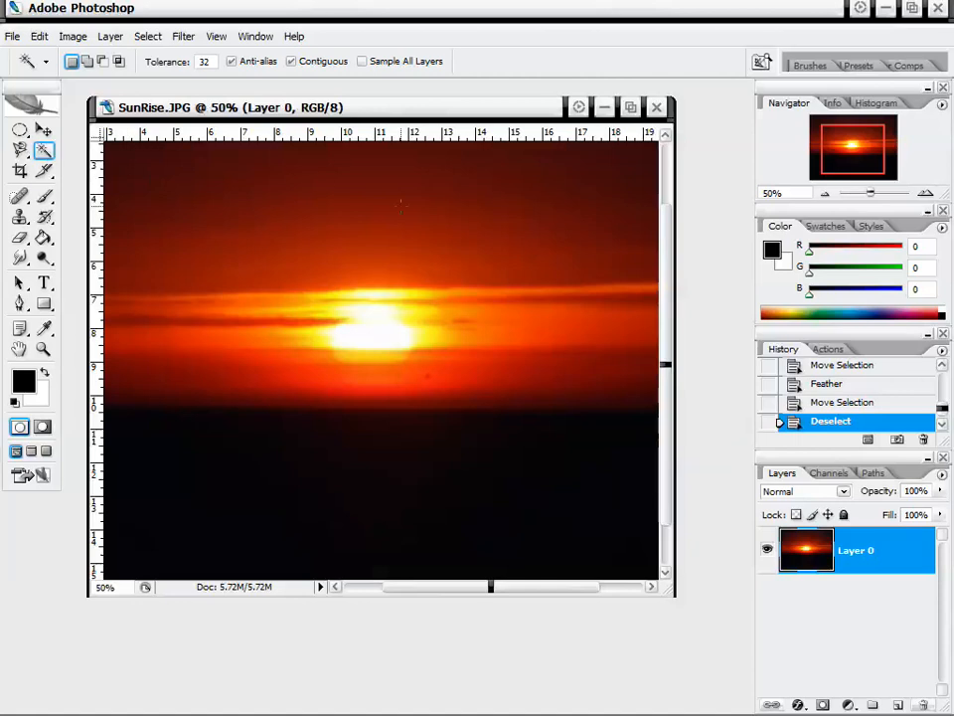
{"action": "left_click", "coordinate": [925, 194]}
{"action": "left_click", "coordinate": [925, 194]}
{"action": "left_click", "coordinate": [925, 194]}
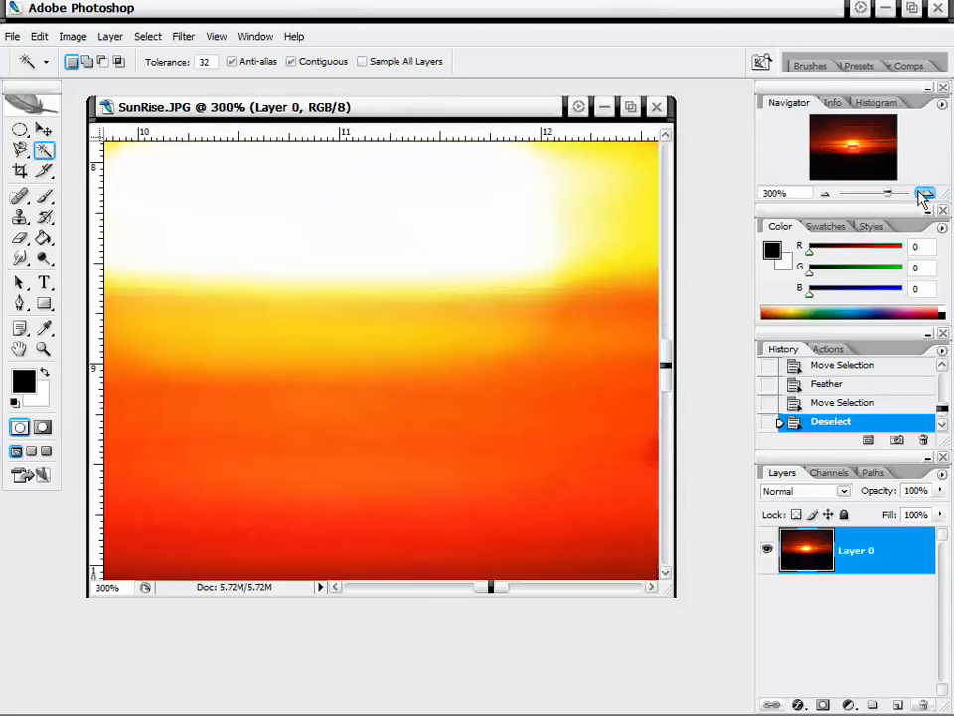
{"action": "left_click", "coordinate": [825, 194]}
{"action": "left_click", "coordinate": [825, 194]}
{"action": "left_click_drag", "start_coordinate": [841, 182], "coordinate": [855, 149]}
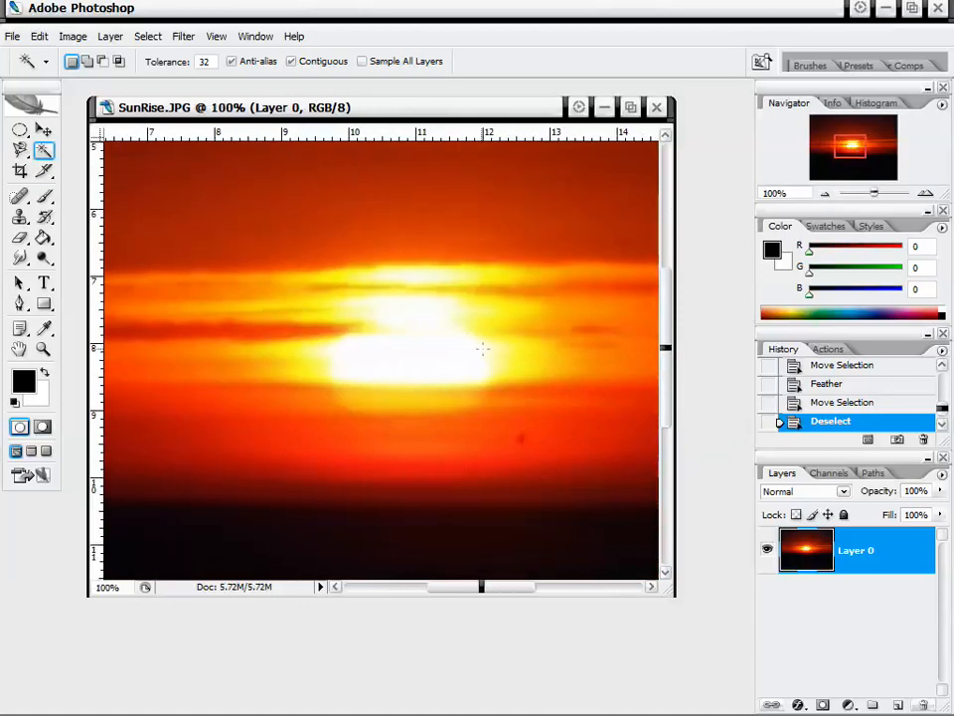
{"action": "left_click", "coordinate": [470, 343]}
Step: Try Magic Wand selections at tolerance 32 on the cloud highlight, sun core, red glow below and yellow edge beside the sun
{"action": "left_click", "coordinate": [425, 278]}
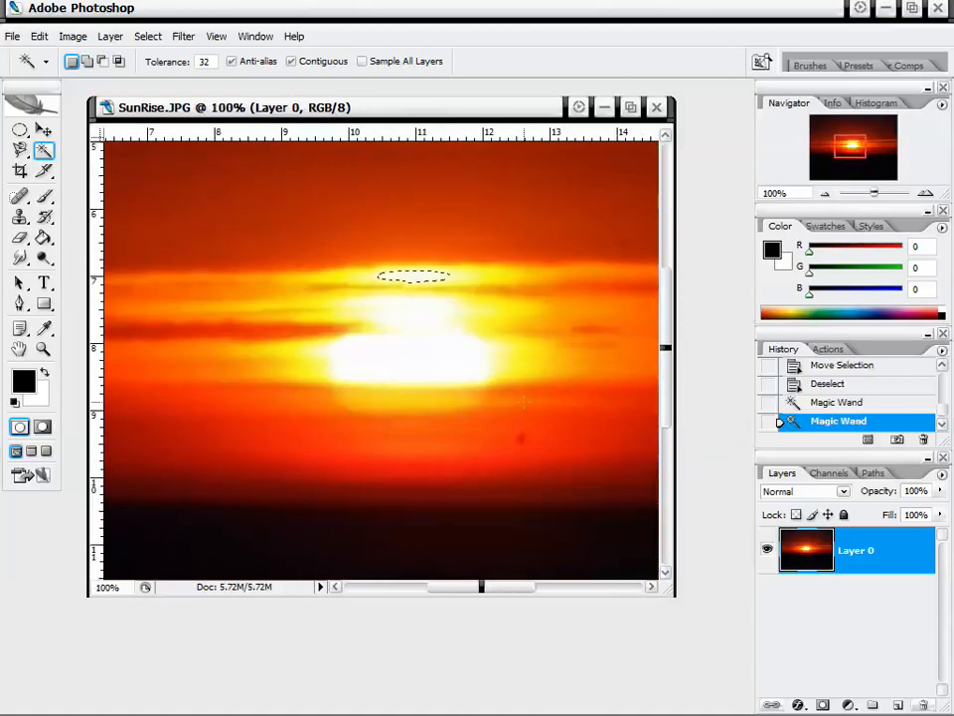
{"action": "left_click", "coordinate": [429, 345]}
{"action": "left_click", "coordinate": [452, 426]}
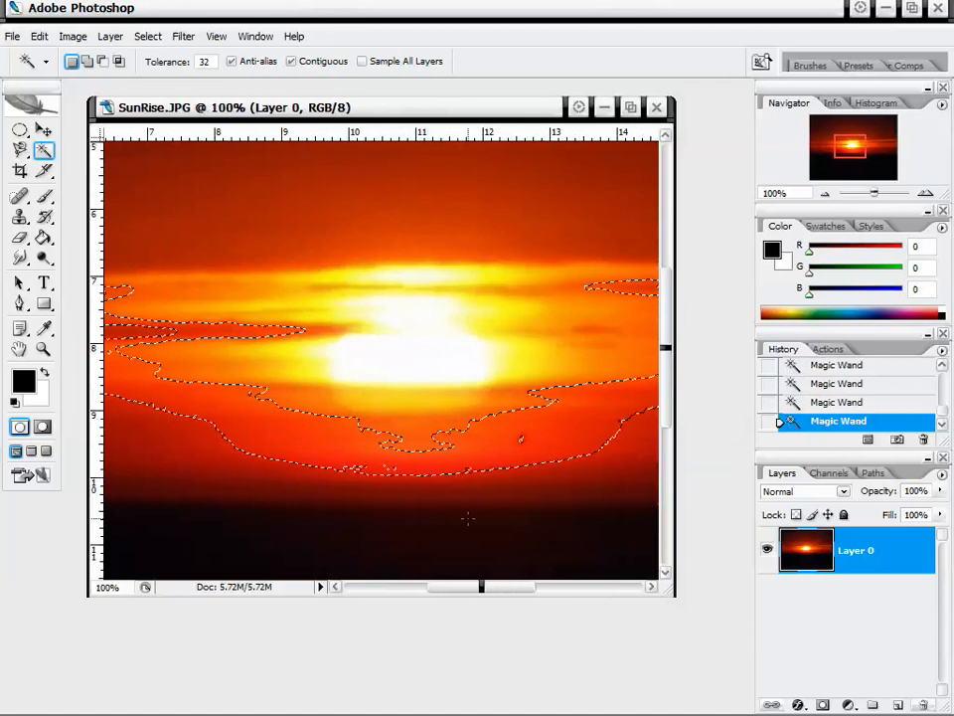
{"action": "left_click", "coordinate": [324, 375]}
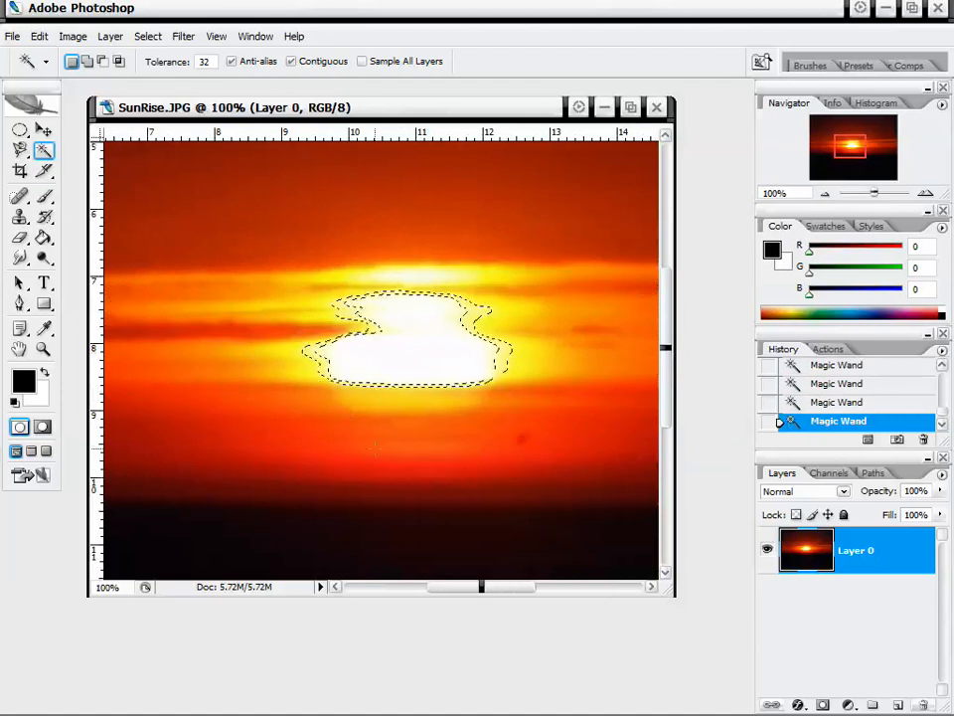
{"action": "left_click", "coordinate": [301, 360]}
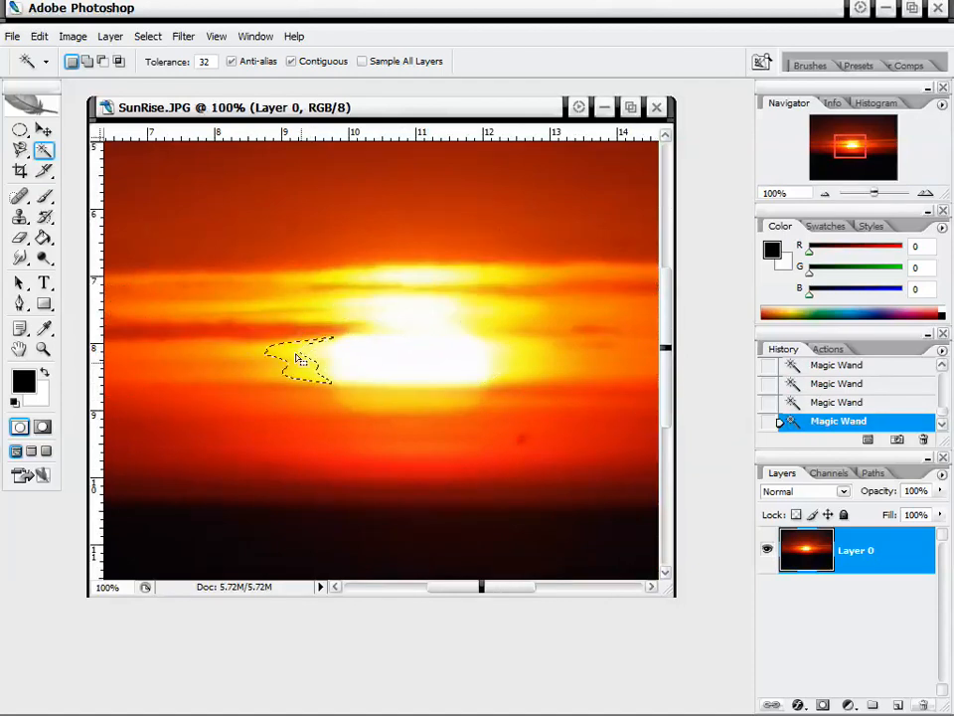
{"action": "left_click", "coordinate": [401, 370]}
Step: Set the Magic Wand tolerance to 100 and reselect the sun's bright core
{"action": "double_click", "coordinate": [208, 61]}
{"action": "left_click", "coordinate": [459, 226]}
{"action": "left_click", "coordinate": [404, 369]}
{"action": "left_click", "coordinate": [406, 350]}
{"action": "left_click_drag", "start_coordinate": [206, 62], "coordinate": [175, 66]}
{"action": "type", "text": "100"}
{"action": "left_click", "coordinate": [451, 372]}
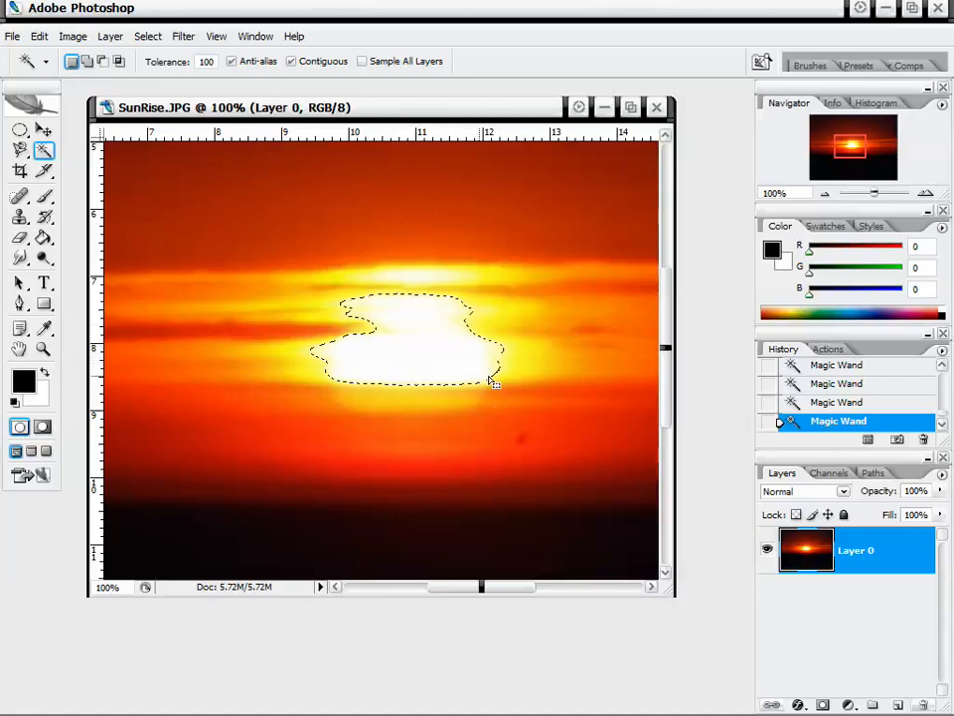
Step: Set the Magic Wand tolerance to 75 and try selecting the sun's bright core
{"action": "left_click_drag", "start_coordinate": [211, 64], "coordinate": [170, 66]}
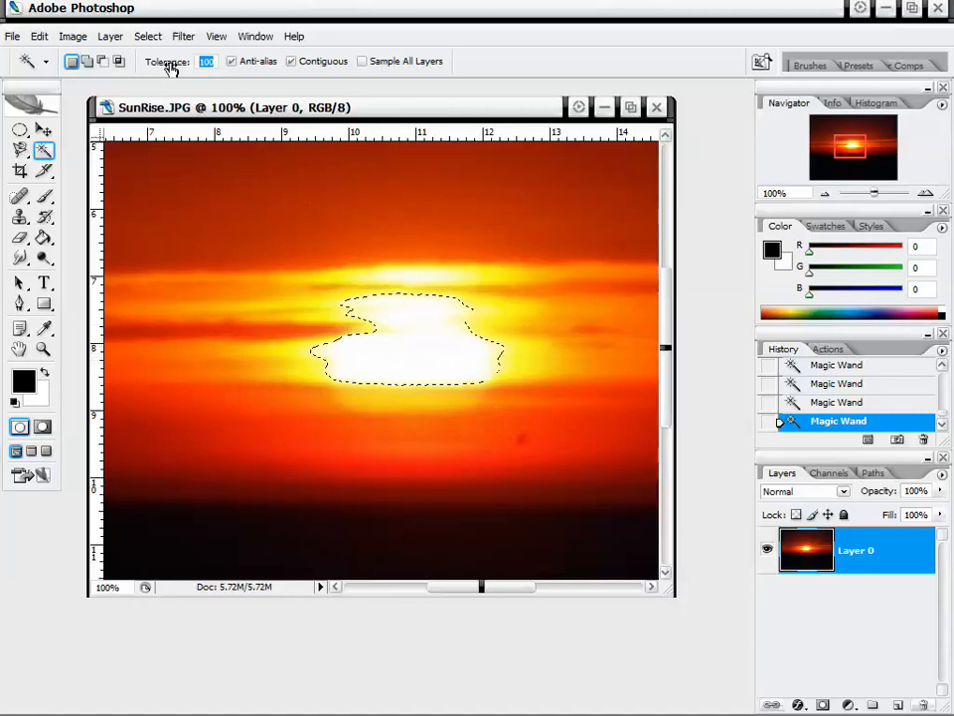
{"action": "type", "text": "75"}
{"action": "left_click", "coordinate": [433, 333]}
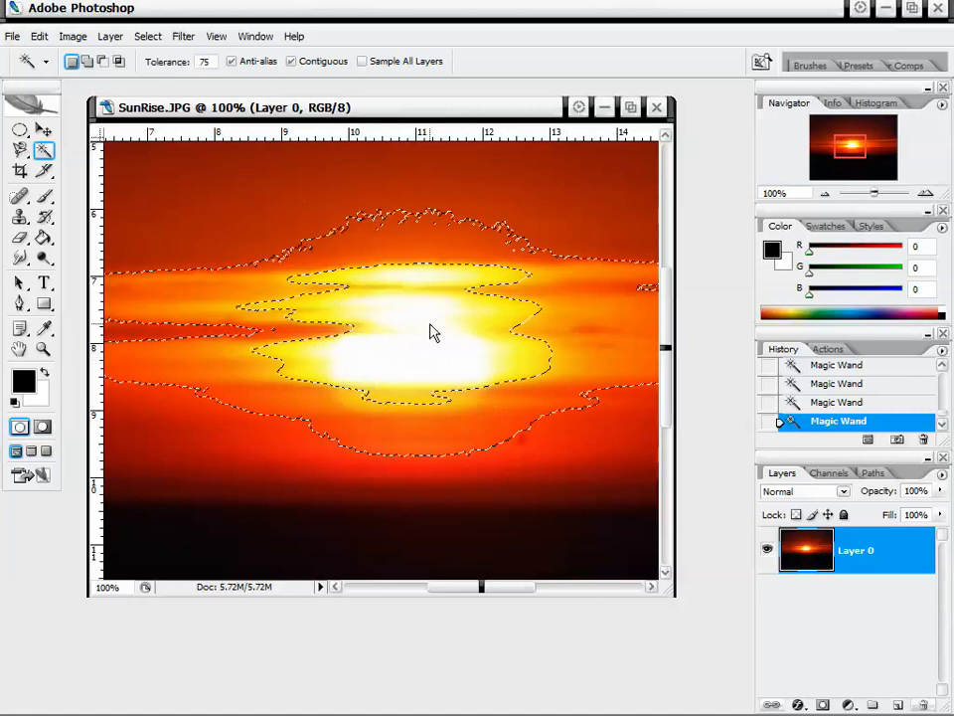
{"action": "left_click", "coordinate": [432, 334]}
Step: Try Magic Wand selections on the yellow edge and sun core with anti-aliasing off, and turn anti-aliasing back on
{"action": "left_click", "coordinate": [232, 61]}
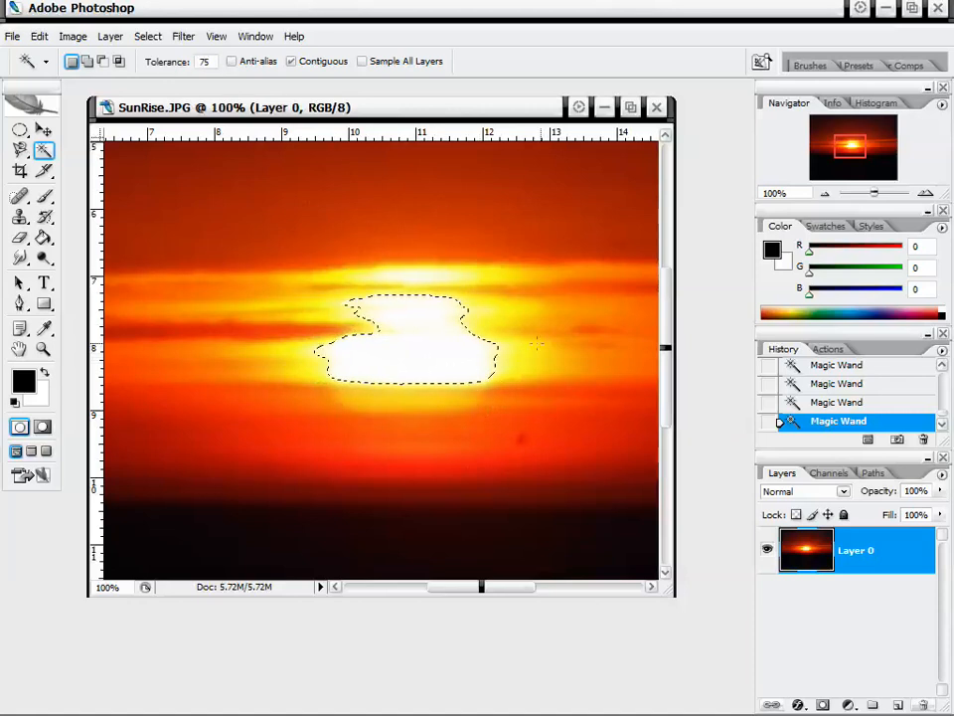
{"action": "left_click", "coordinate": [537, 343]}
{"action": "left_click", "coordinate": [452, 348]}
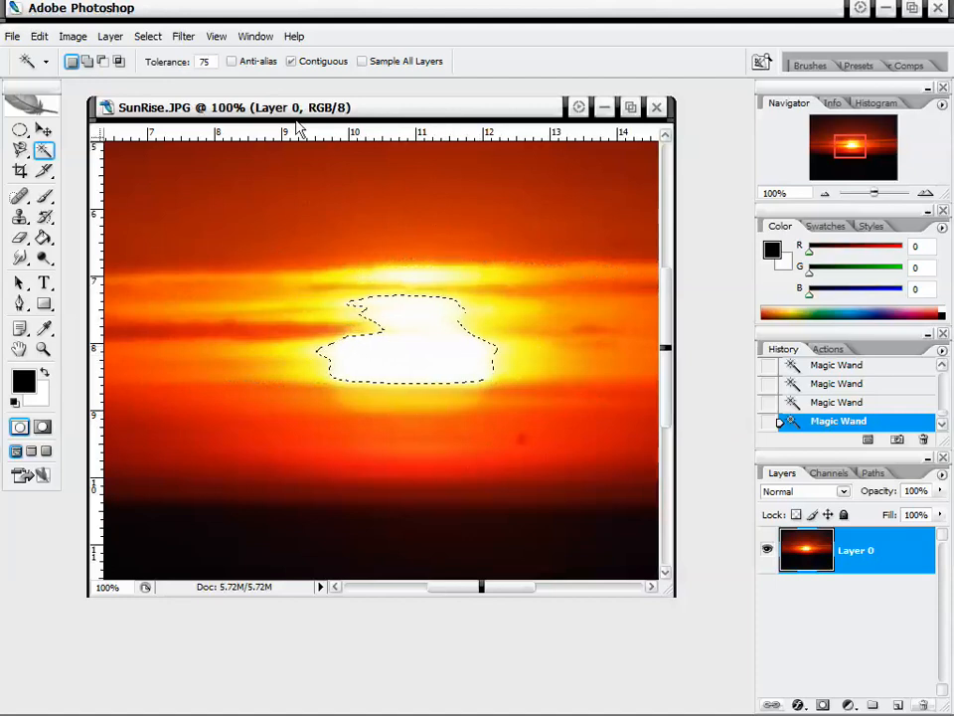
{"action": "left_click", "coordinate": [232, 61]}
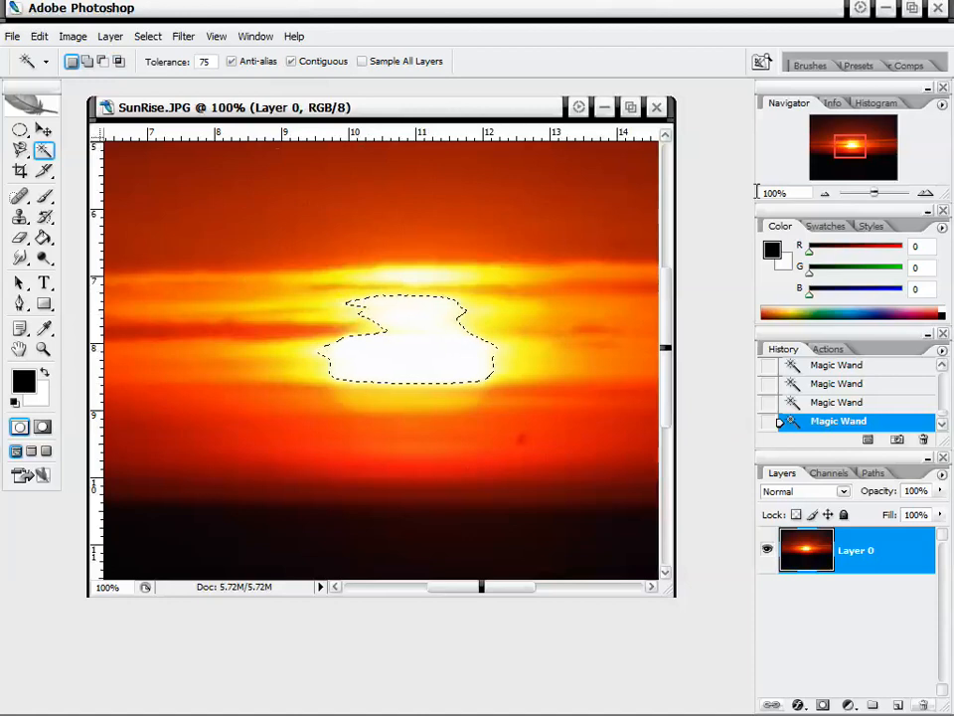
{"action": "left_click", "coordinate": [824, 193]}
{"action": "left_click", "coordinate": [926, 193]}
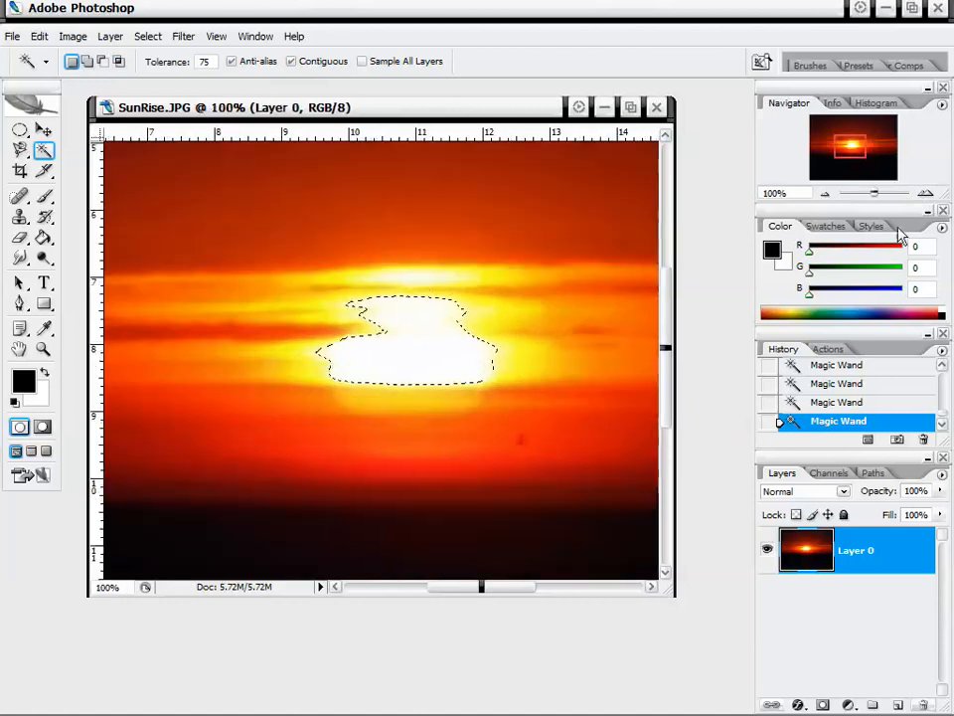
Step: Switch to the Rectangular Marquee tool and deselect the sun
{"action": "left_click_drag", "start_coordinate": [20, 129], "coordinate": [100, 131]}
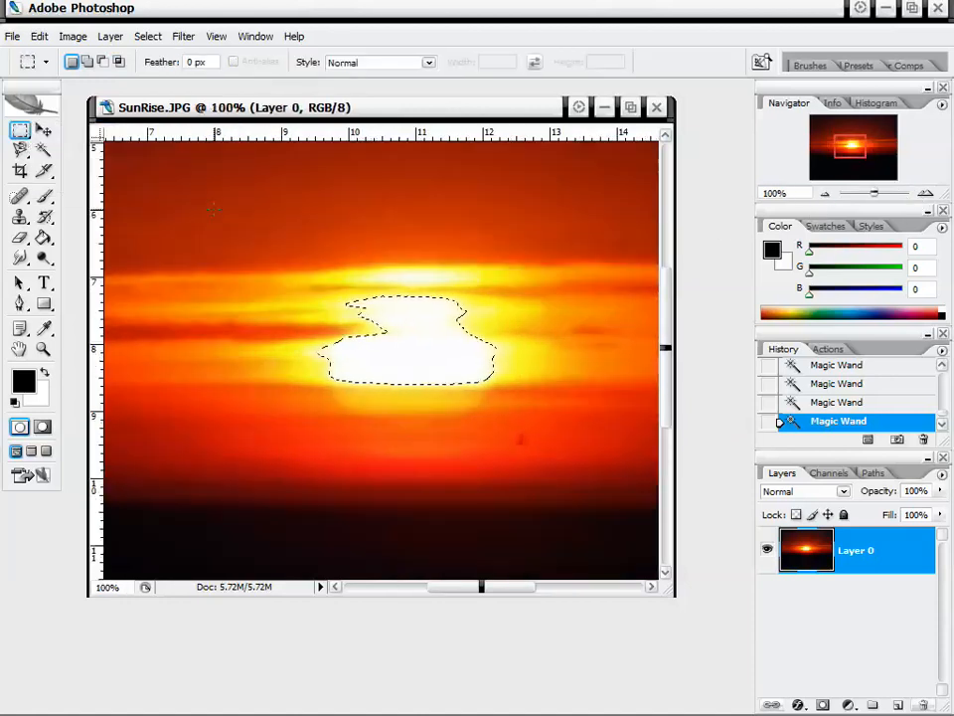
{"action": "right_click", "coordinate": [409, 282]}
{"action": "left_click", "coordinate": [418, 289]}
Step: Draw a roughly square crop frame about 10 ruler units wide and centre it on the sun, with the whole photo in view
{"action": "left_click", "coordinate": [824, 193]}
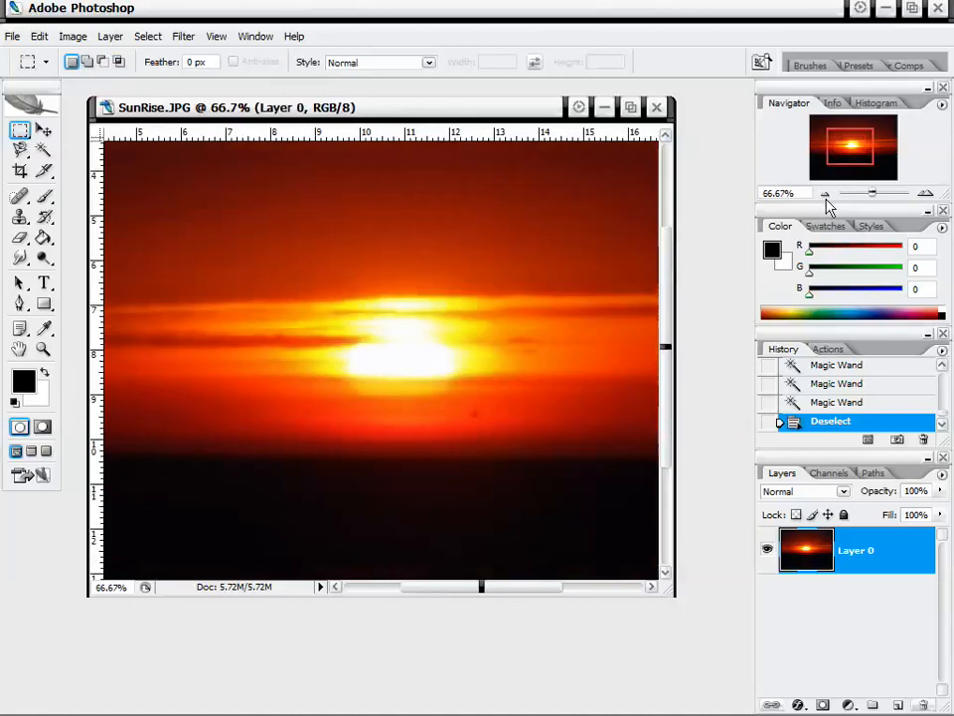
{"action": "left_click_drag", "start_coordinate": [876, 153], "coordinate": [857, 142]}
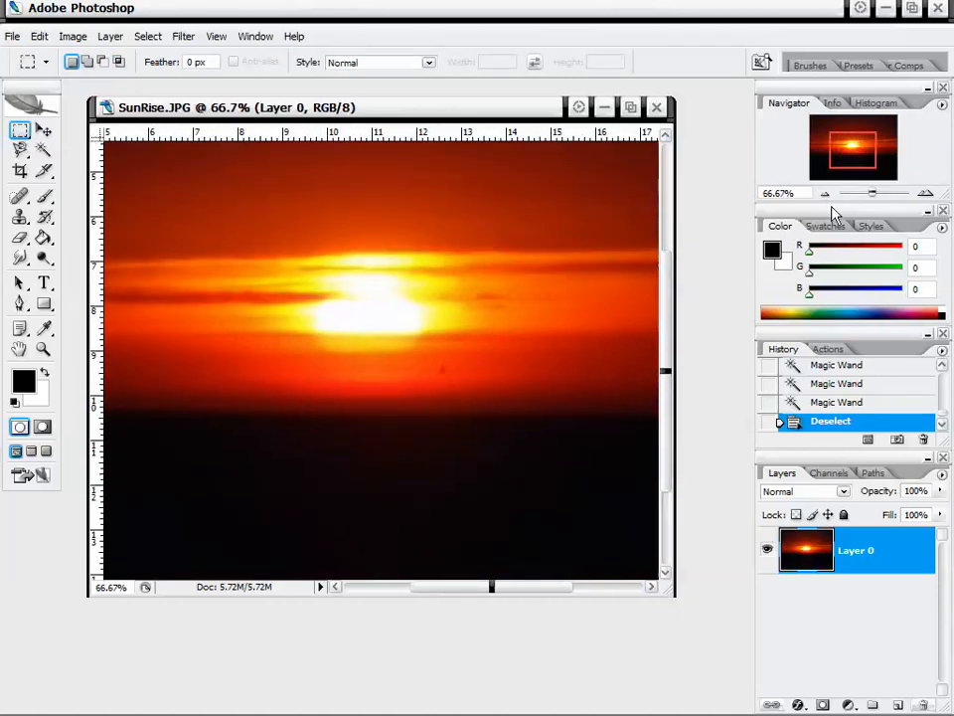
{"action": "left_click_drag", "start_coordinate": [856, 152], "coordinate": [854, 150]}
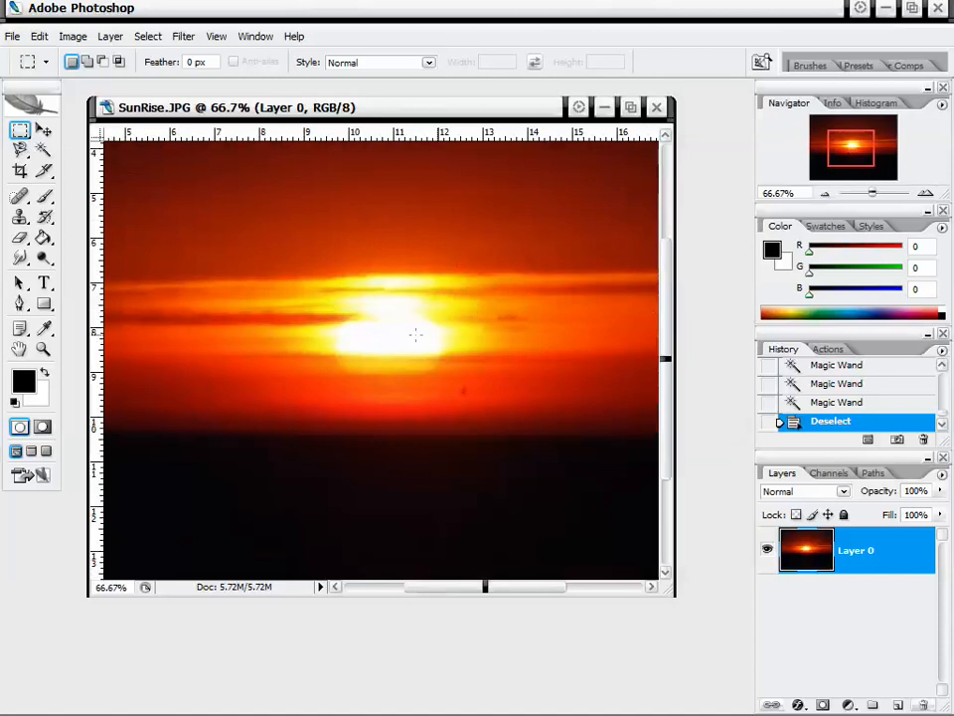
{"action": "left_click", "coordinate": [824, 195]}
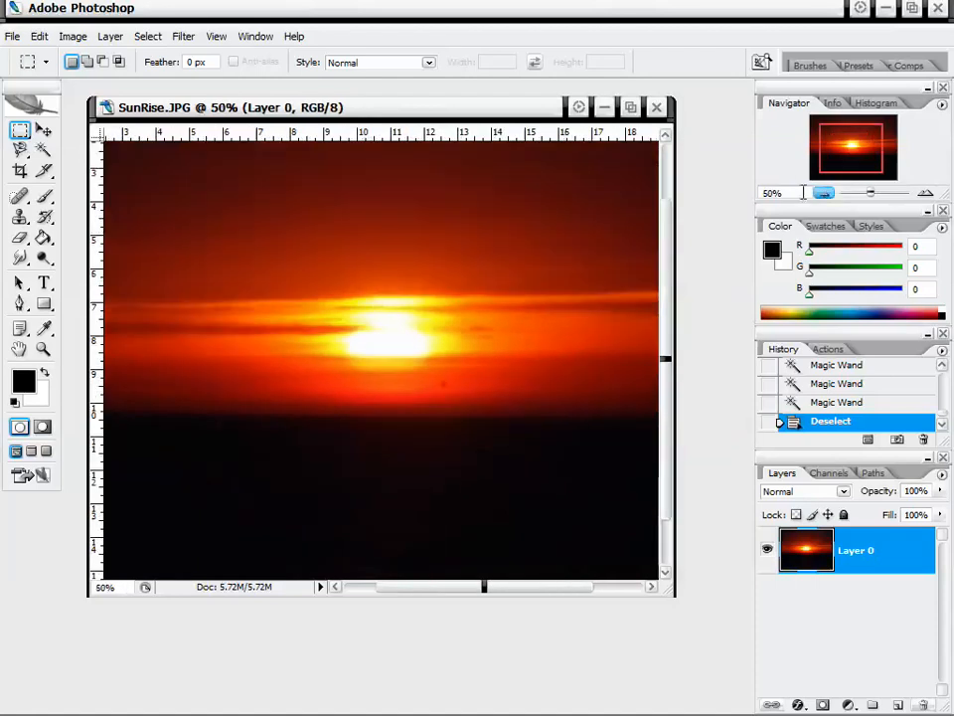
{"action": "left_click", "coordinate": [22, 173]}
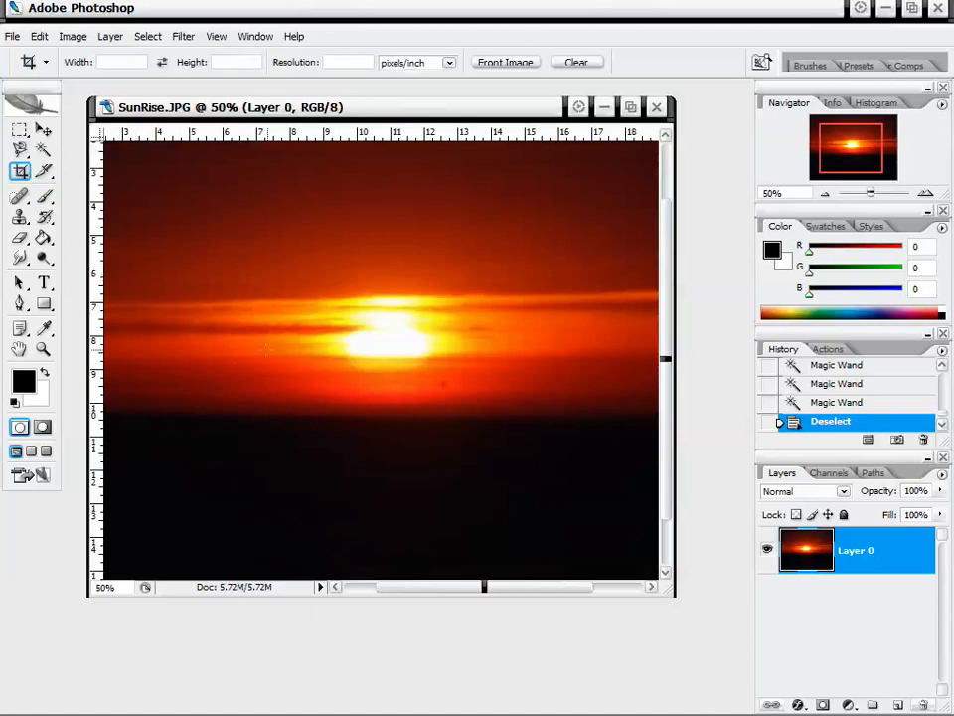
{"action": "left_click_drag", "start_coordinate": [843, 142], "coordinate": [864, 184]}
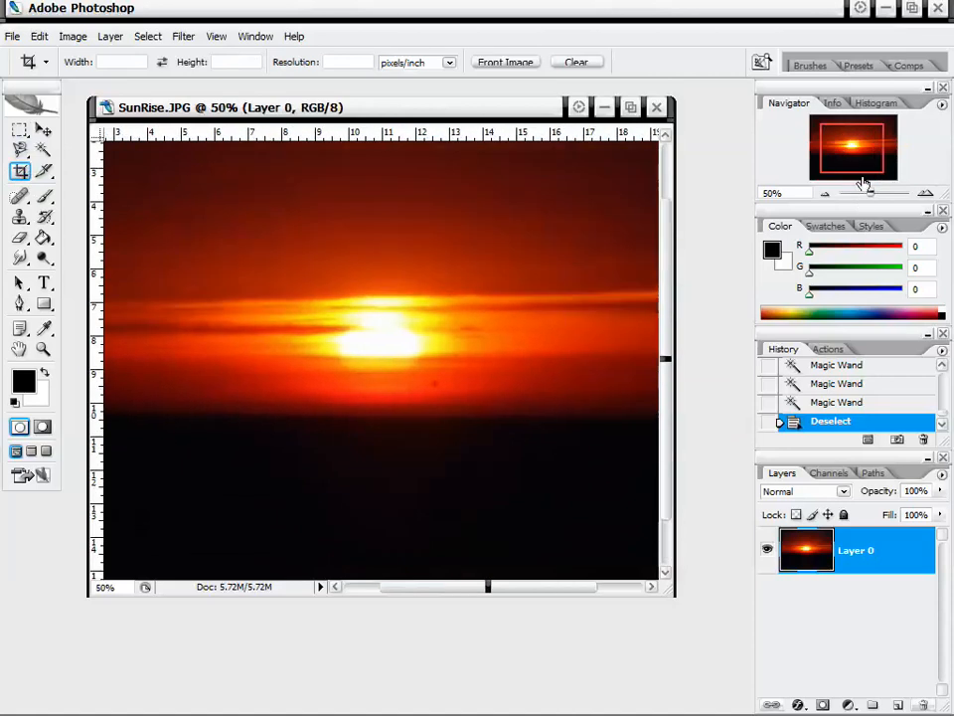
{"action": "left_click", "coordinate": [823, 194]}
{"action": "left_click_drag", "start_coordinate": [459, 110], "coordinate": [471, 104]}
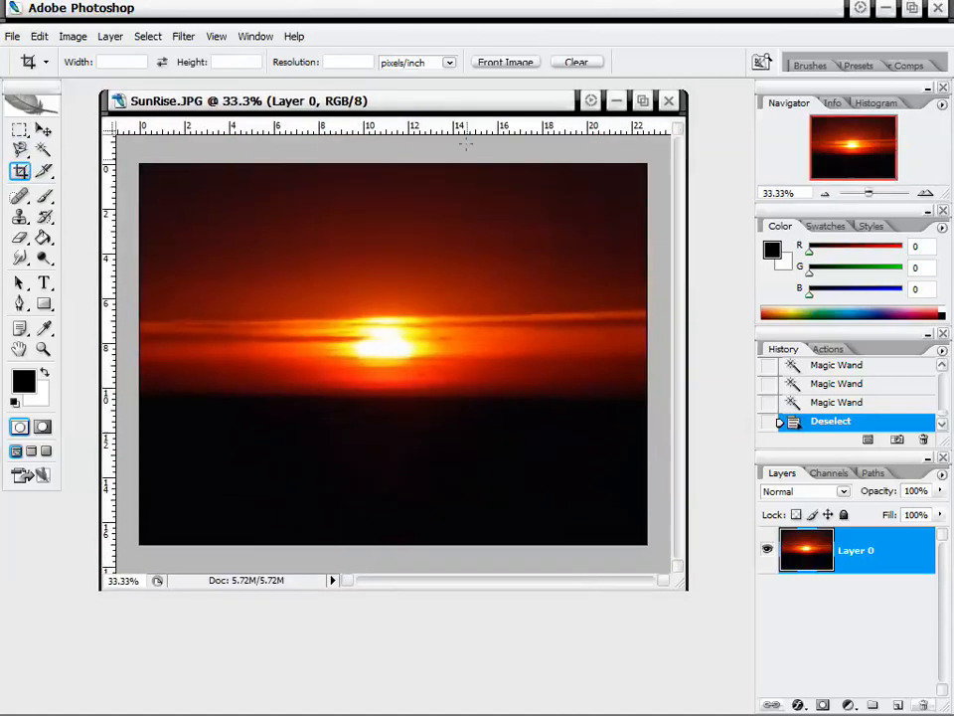
{"action": "left_click_drag", "start_coordinate": [294, 258], "coordinate": [522, 486]}
{"action": "mouse_move", "coordinate": [428, 404]}
{"action": "left_mouse_down"}
{"action": "mouse_move", "coordinate": [412, 381]}
{"action": "mouse_move", "coordinate": [413, 394]}
{"action": "left_mouse_up"}
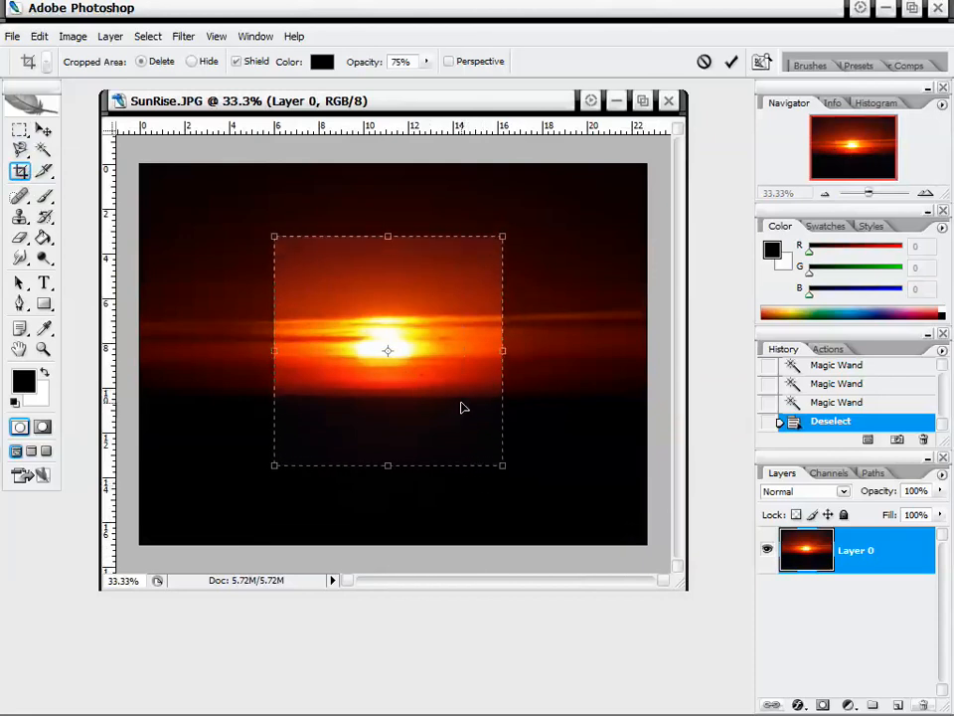
Step: Reshape the crop frame into an upright rectangle about 10.5 by 12 ruler units, centred on the sun
{"action": "left_click_drag", "start_coordinate": [383, 243], "coordinate": [387, 219]}
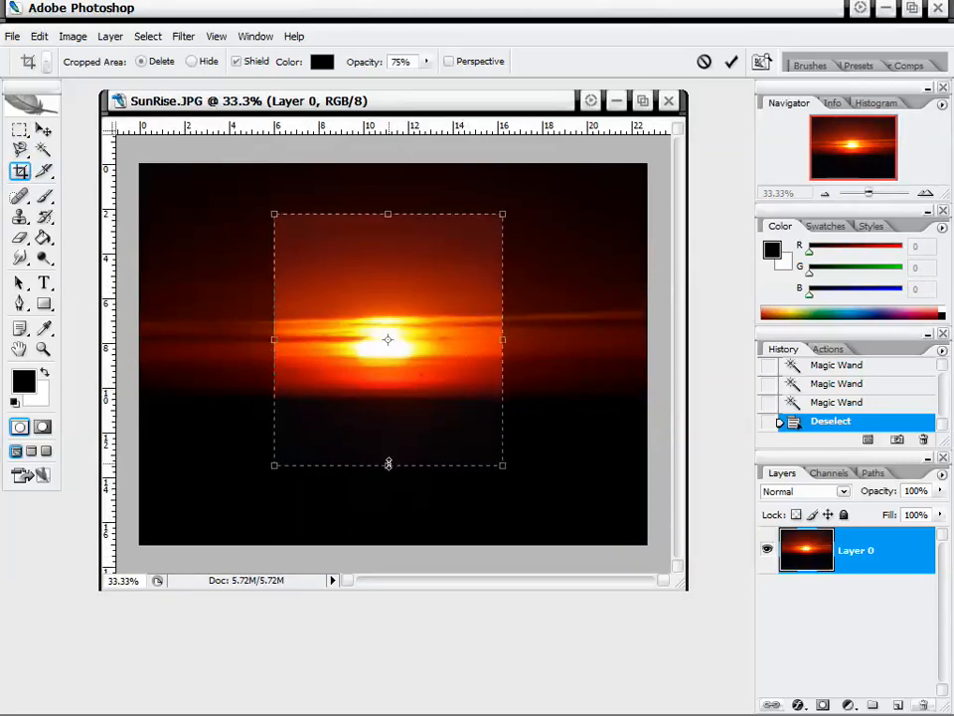
{"action": "left_click_drag", "start_coordinate": [388, 463], "coordinate": [387, 487]}
{"action": "left_click_drag", "start_coordinate": [275, 349], "coordinate": [264, 350]}
{"action": "left_click_drag", "start_coordinate": [503, 350], "coordinate": [514, 351]}
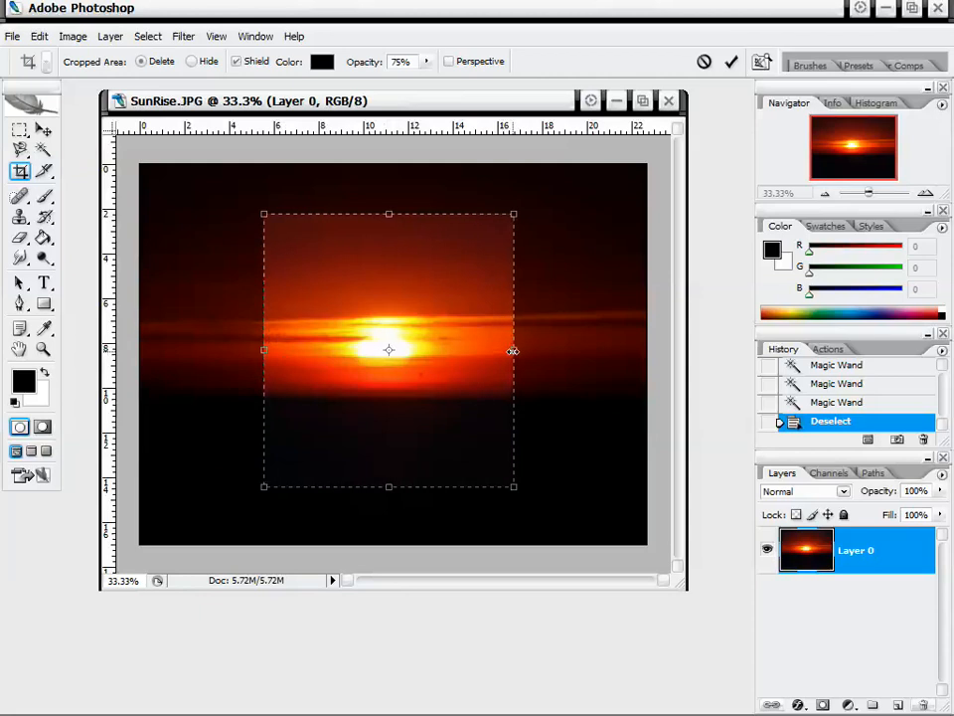
{"action": "left_click_drag", "start_coordinate": [446, 345], "coordinate": [452, 355]}
{"action": "mouse_move", "coordinate": [392, 225]}
{"action": "left_mouse_down"}
{"action": "mouse_move", "coordinate": [391, 197]}
{"action": "mouse_move", "coordinate": [388, 250]}
{"action": "mouse_move", "coordinate": [392, 213]}
{"action": "left_mouse_up"}
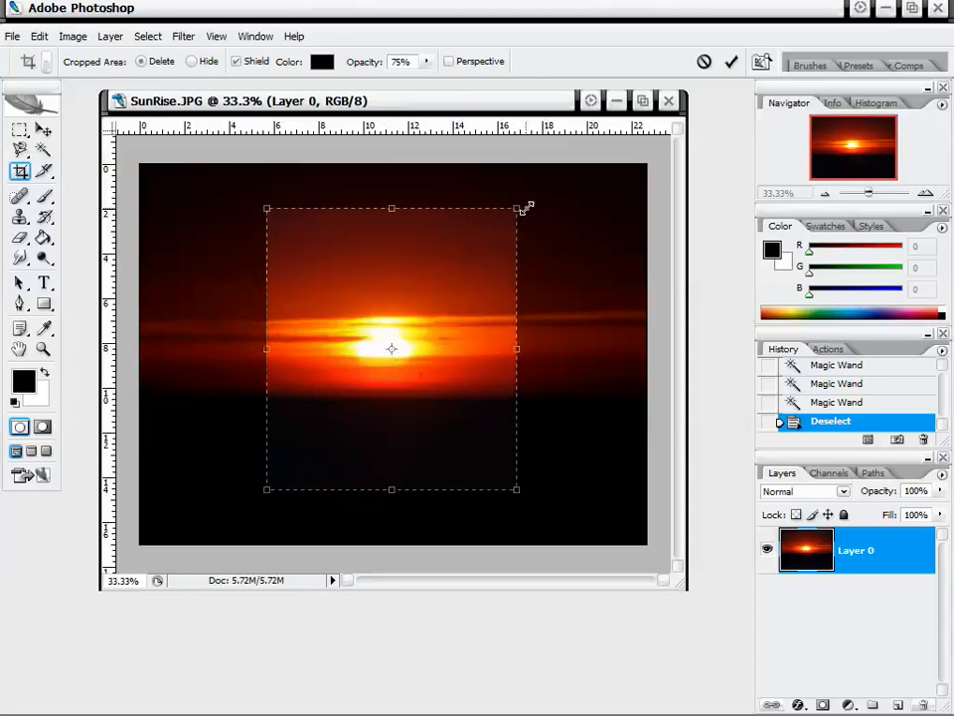
{"action": "left_click_drag", "start_coordinate": [526, 205], "coordinate": [504, 226]}
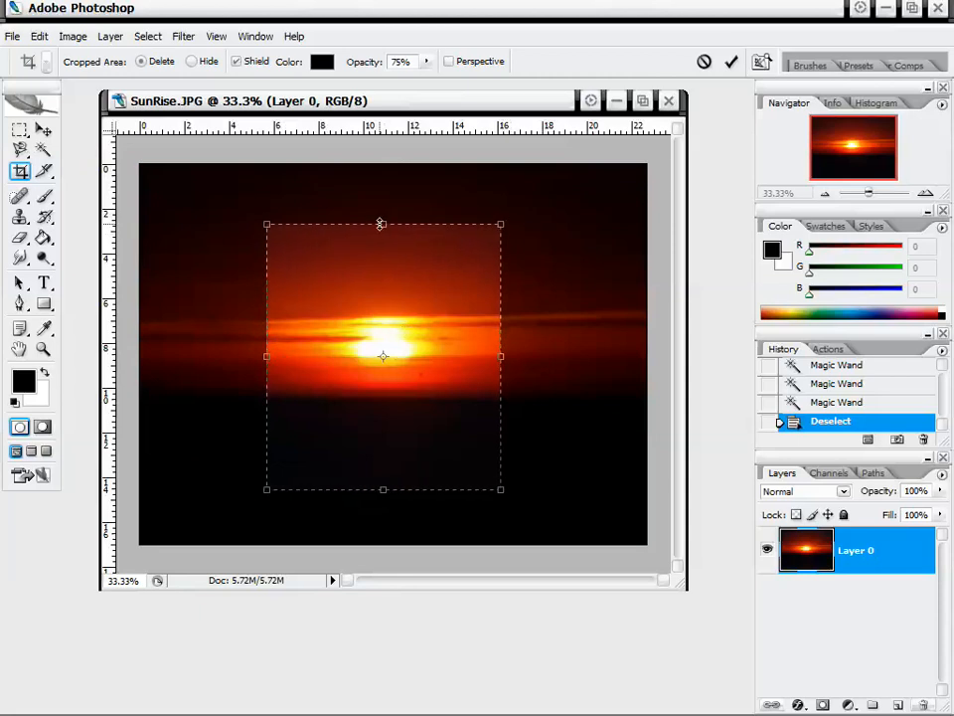
{"action": "mouse_move", "coordinate": [382, 222]}
{"action": "left_mouse_down"}
{"action": "mouse_move", "coordinate": [381, 209]}
{"action": "mouse_move", "coordinate": [381, 225]}
{"action": "left_mouse_up"}
{"action": "left_click_drag", "start_coordinate": [388, 344], "coordinate": [391, 331]}
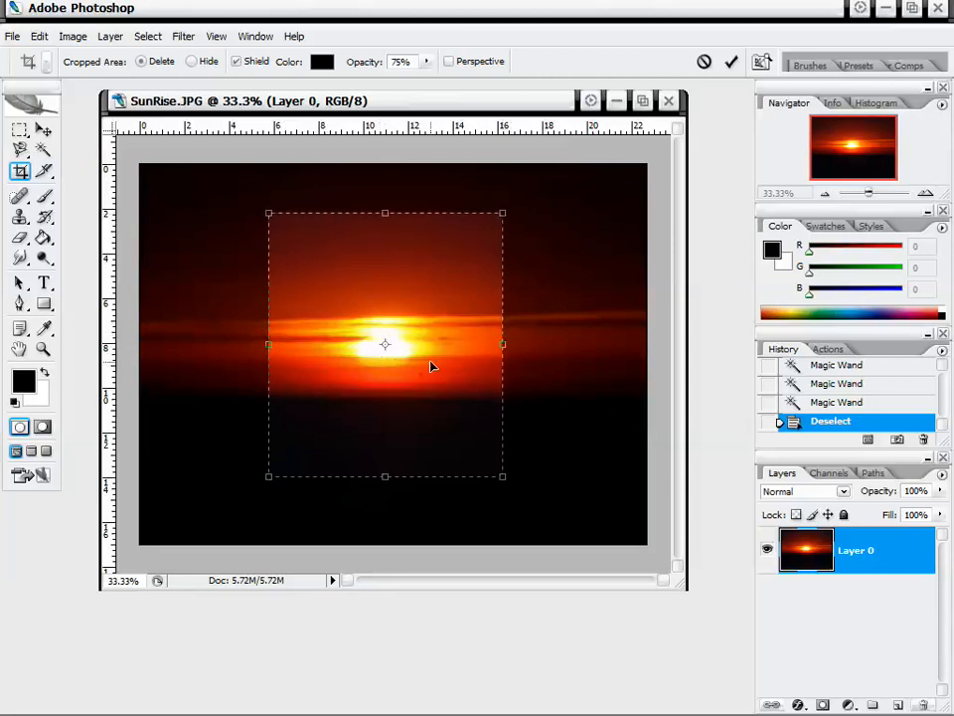
{"action": "left_click_drag", "start_coordinate": [440, 358], "coordinate": [428, 304]}
{"action": "mouse_move", "coordinate": [393, 209]}
{"action": "left_mouse_down"}
{"action": "mouse_move", "coordinate": [398, 244]}
{"action": "mouse_move", "coordinate": [395, 202]}
{"action": "mouse_move", "coordinate": [393, 222]}
{"action": "left_mouse_up"}
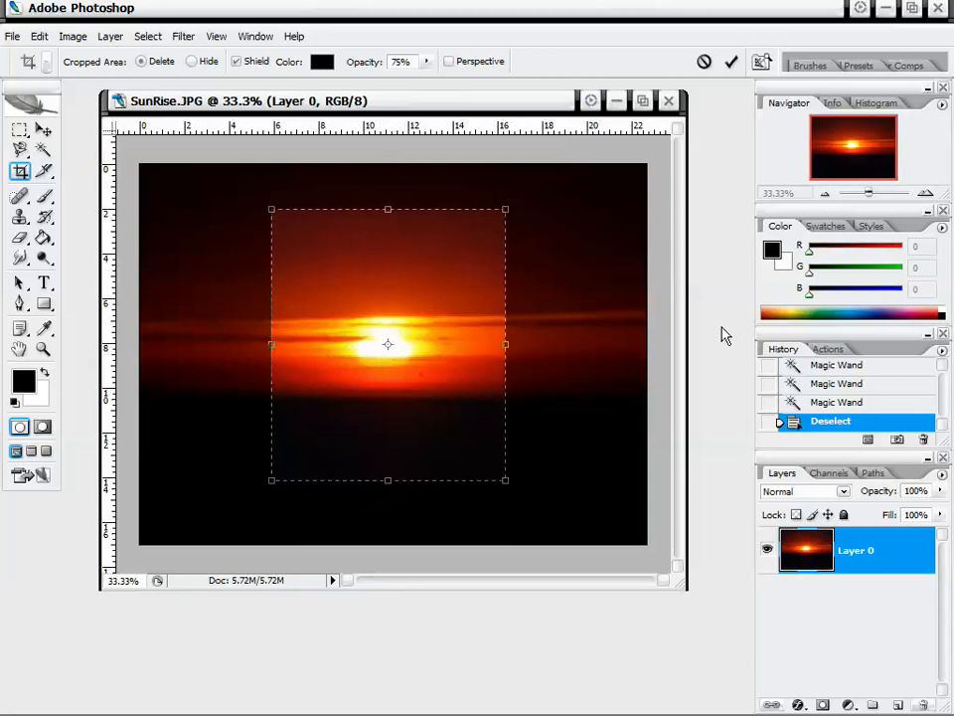
Step: Apply the crop to the sunrise photo and undo it
{"action": "double_click", "coordinate": [441, 311]}
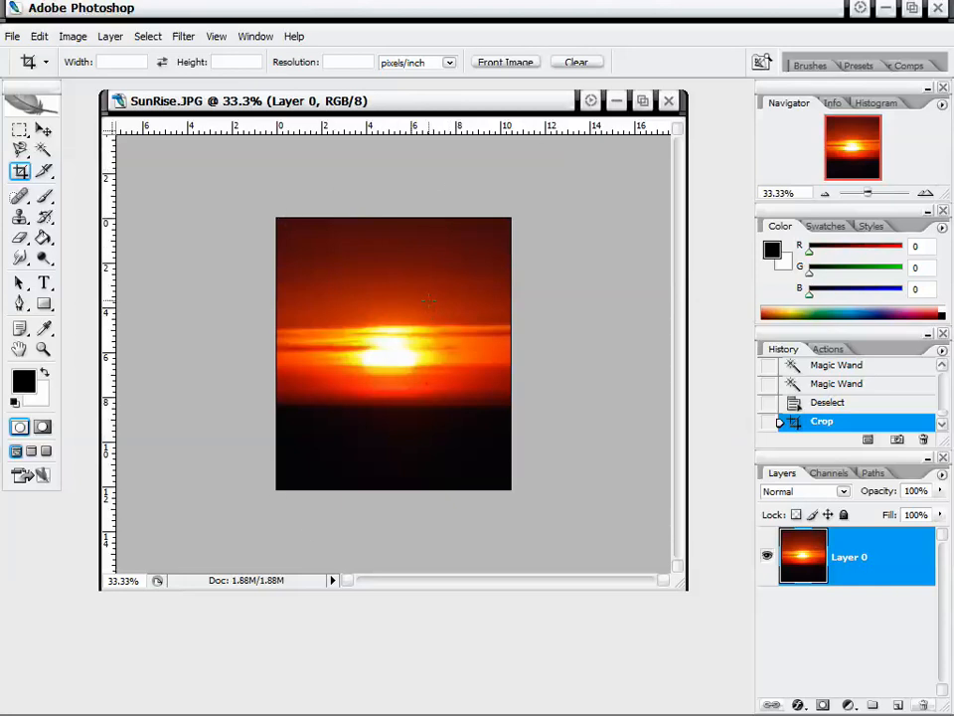
{"action": "key", "text": "ctrl+z"}
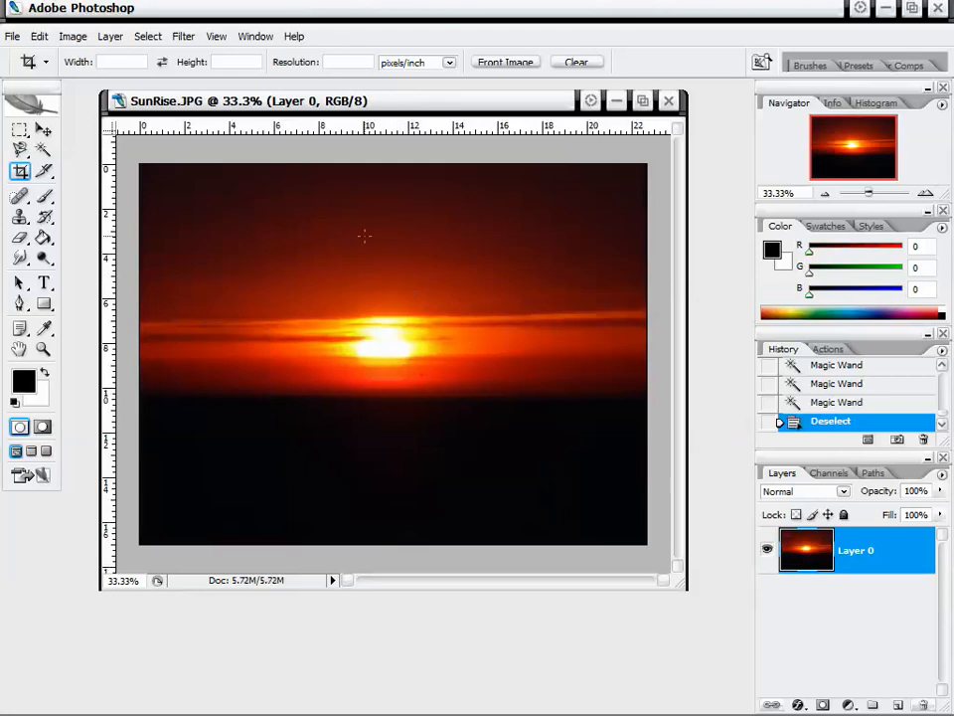
Step: Draw a full-height slice about 12 ruler units wide around the sun with the Slice tool
{"action": "left_click", "coordinate": [45, 172]}
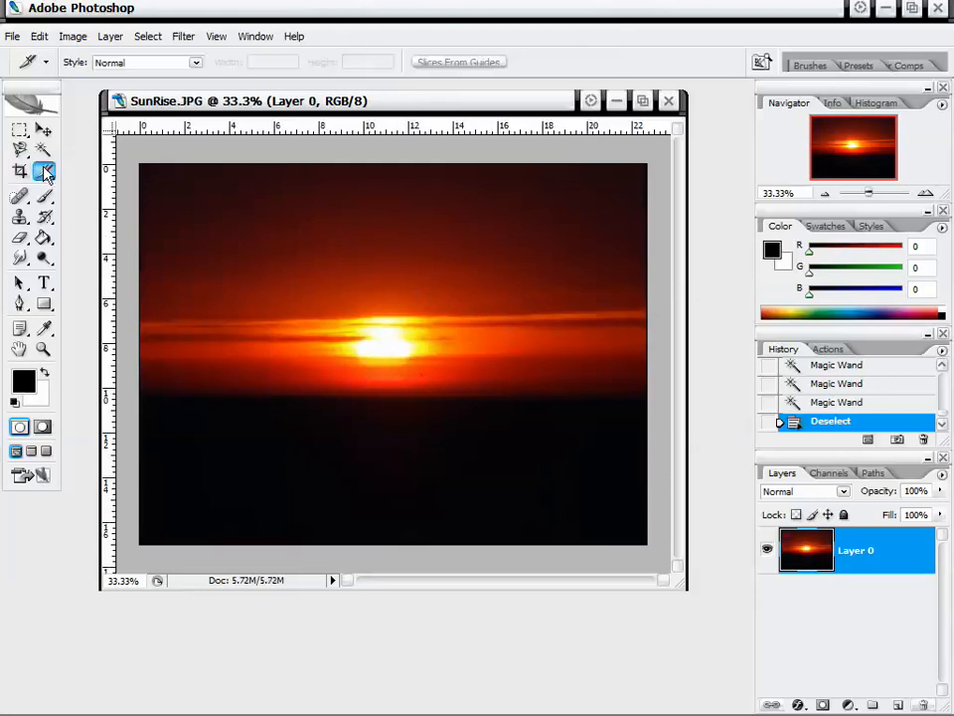
{"action": "left_click", "coordinate": [45, 172]}
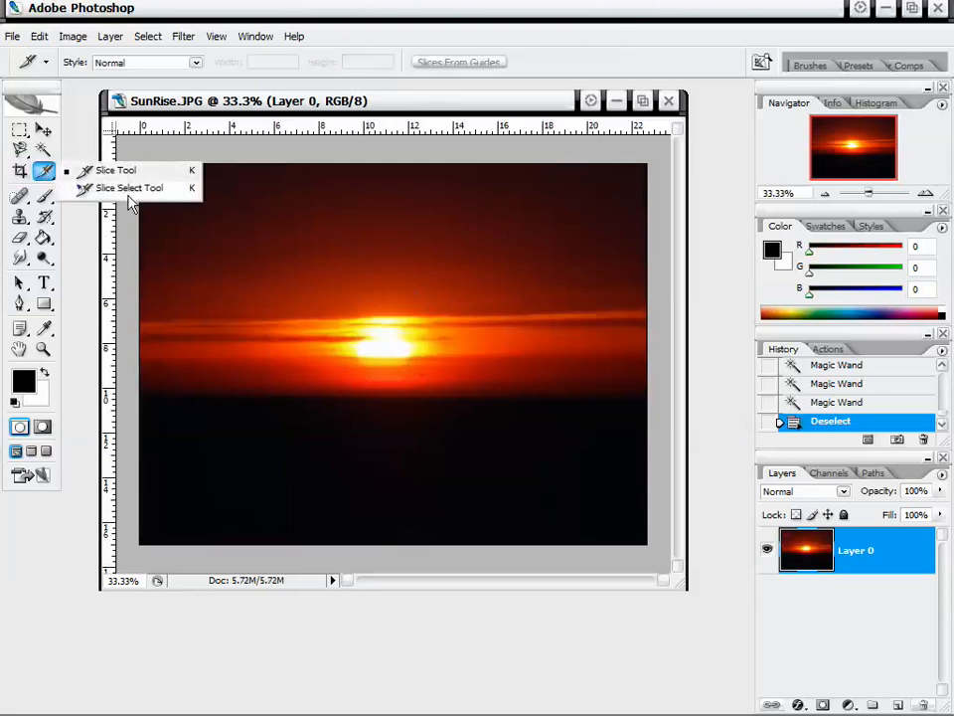
{"action": "left_click", "coordinate": [45, 171]}
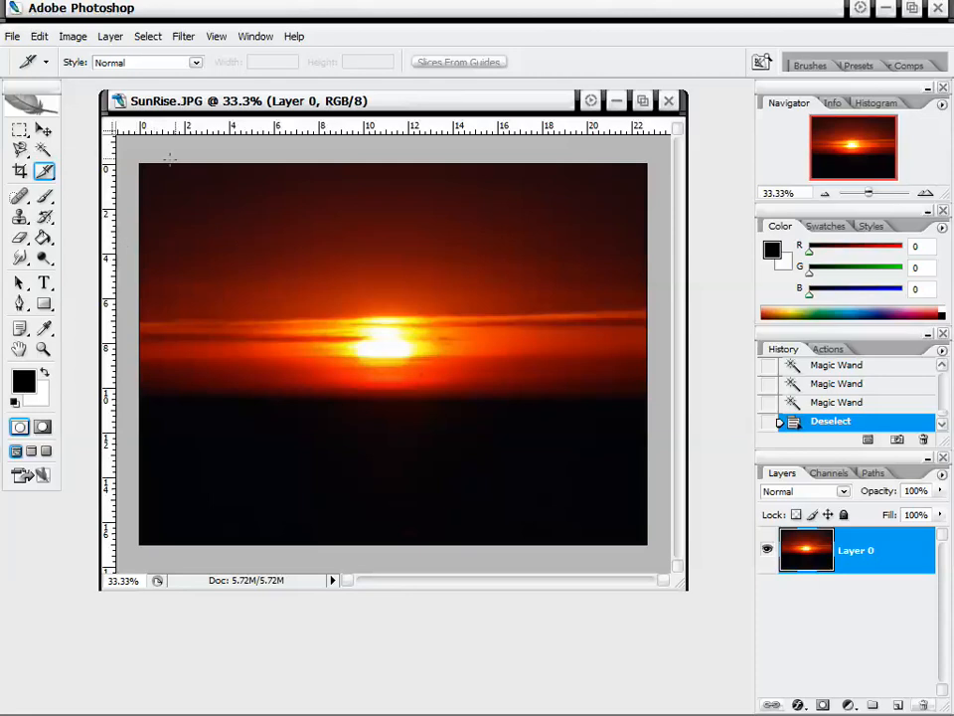
{"action": "left_click_drag", "start_coordinate": [251, 151], "coordinate": [519, 546]}
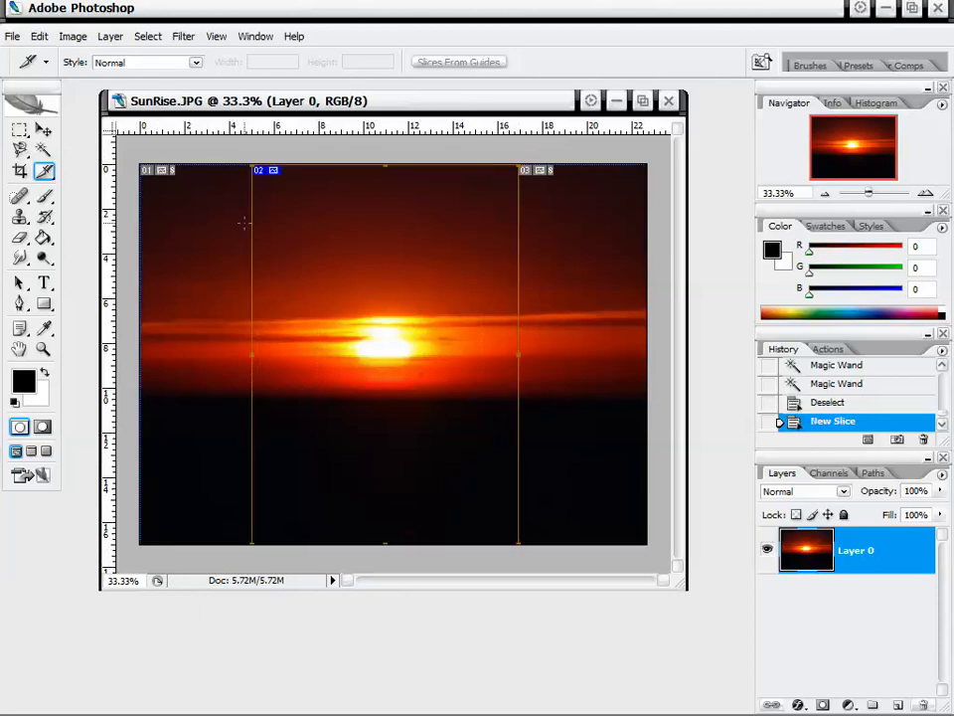
Step: Switch to the Slice Select tool and delete the New Slice state from the history
{"action": "left_click_drag", "start_coordinate": [44, 171], "coordinate": [95, 188]}
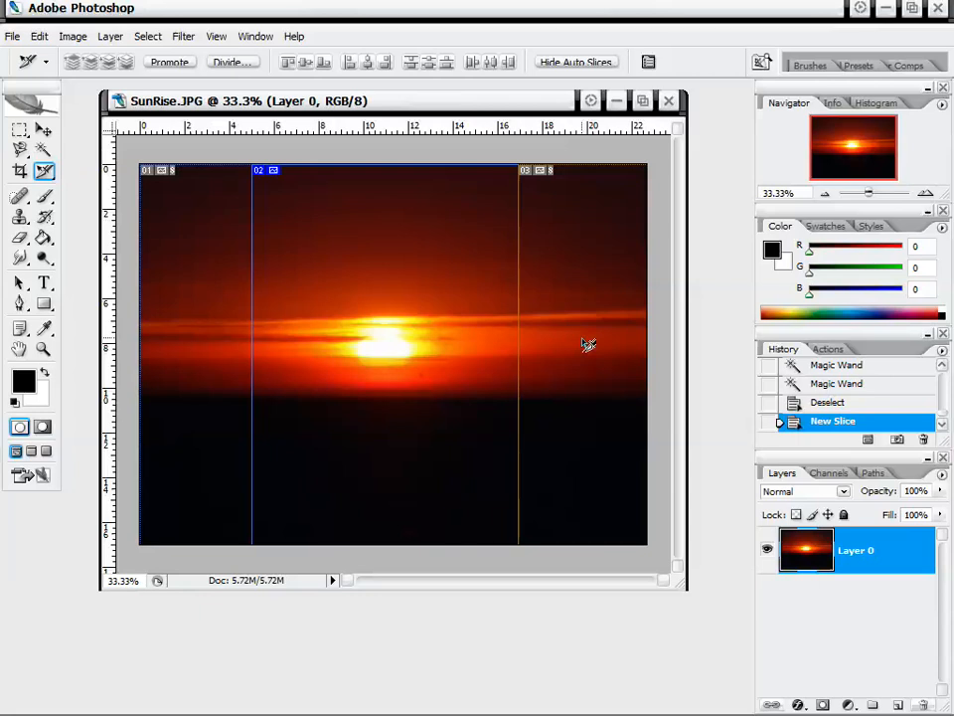
{"action": "left_click", "coordinate": [841, 402]}
{"action": "left_click", "coordinate": [837, 421]}
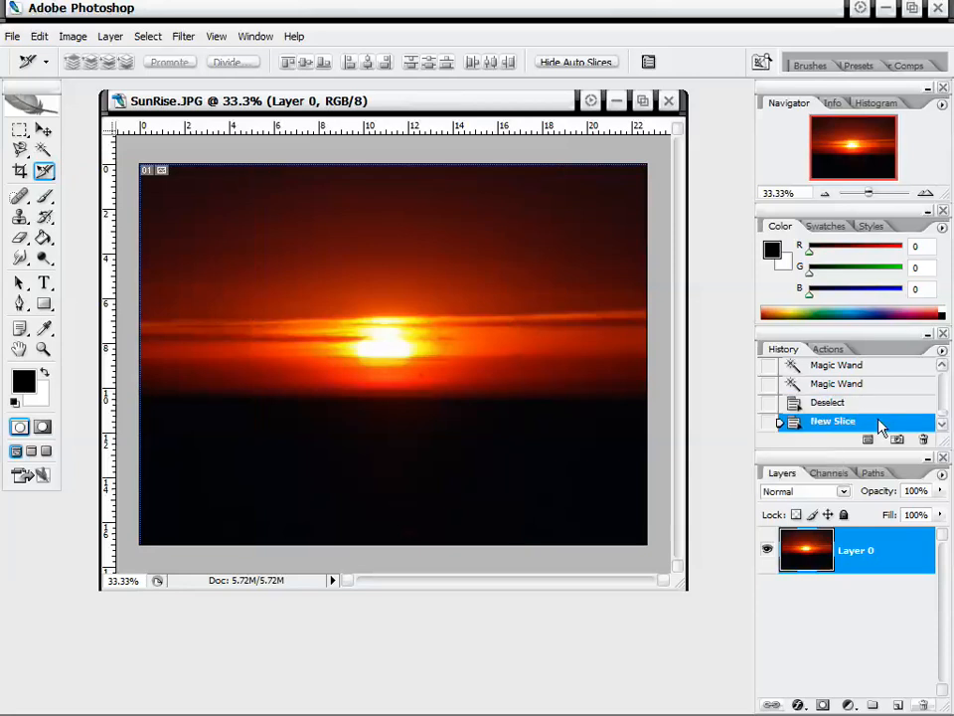
{"action": "right_click", "coordinate": [837, 422]}
{"action": "left_click", "coordinate": [833, 446]}
{"action": "left_click", "coordinate": [387, 298]}
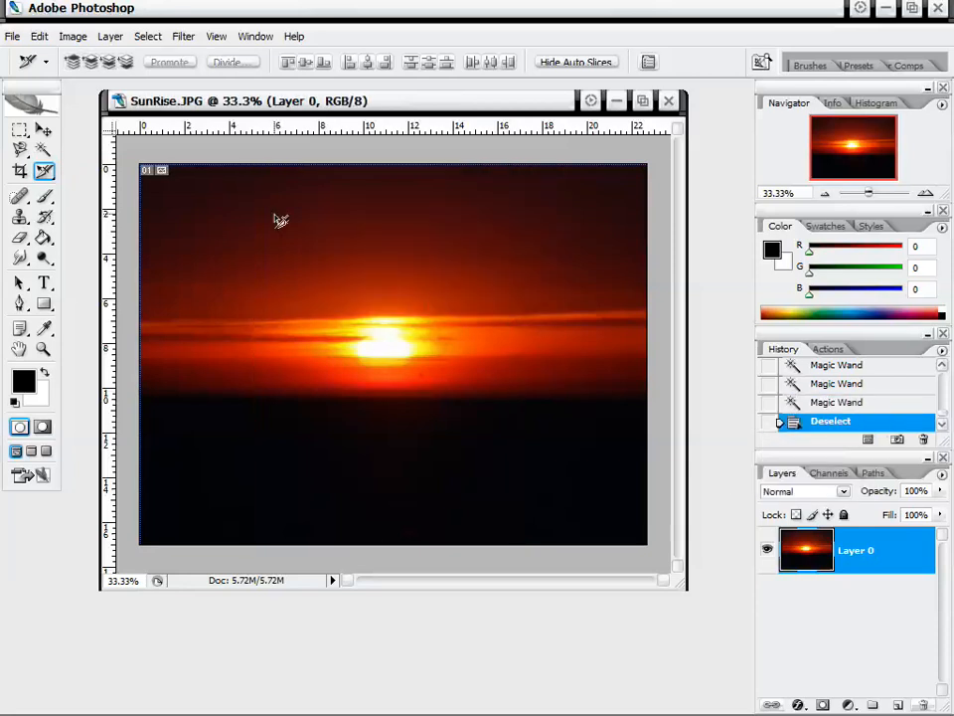
Step: Hide the slice outline and number shown over the photo
{"action": "left_click", "coordinate": [185, 37]}
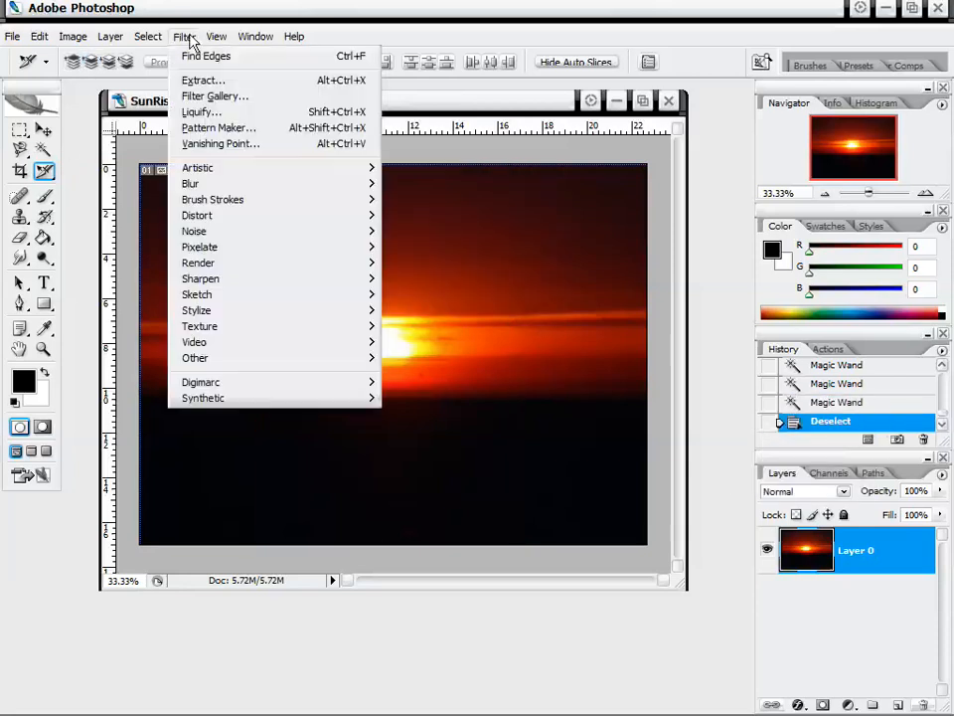
{"action": "mouse_move", "coordinate": [209, 39]}
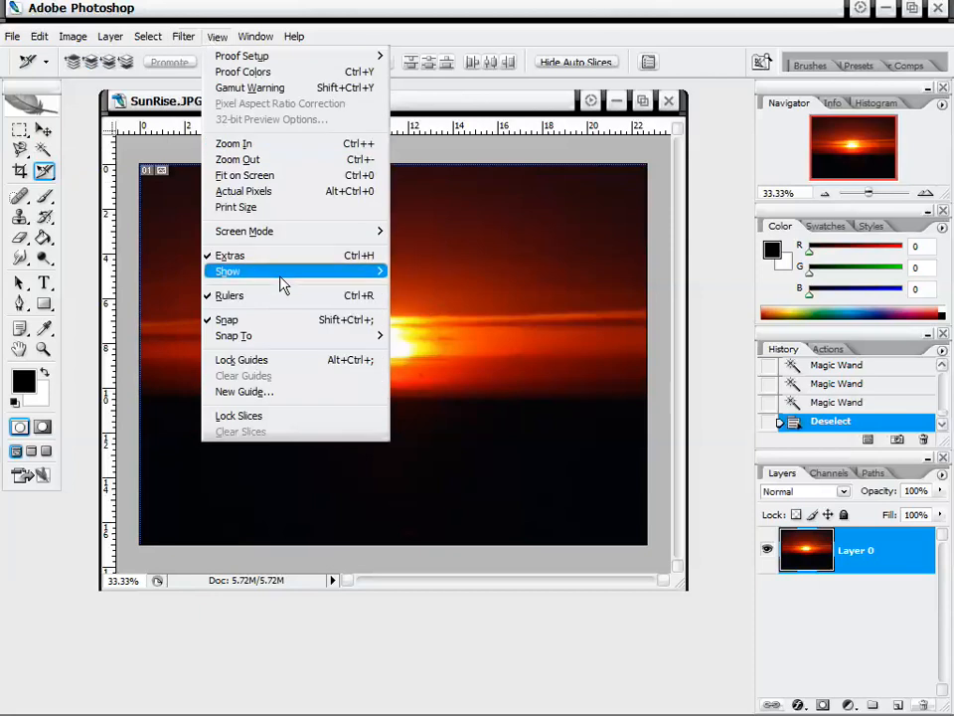
{"action": "mouse_move", "coordinate": [311, 281]}
{"action": "left_click", "coordinate": [441, 367]}
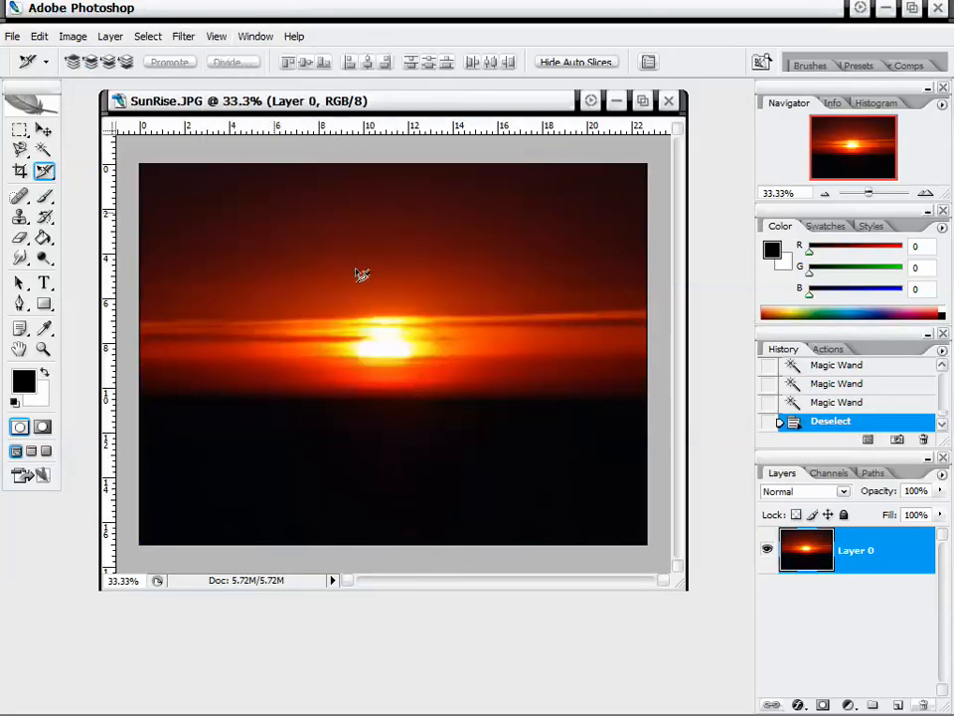
Step: Activate the Spot Healing Brush tool
{"action": "left_click", "coordinate": [20, 197]}
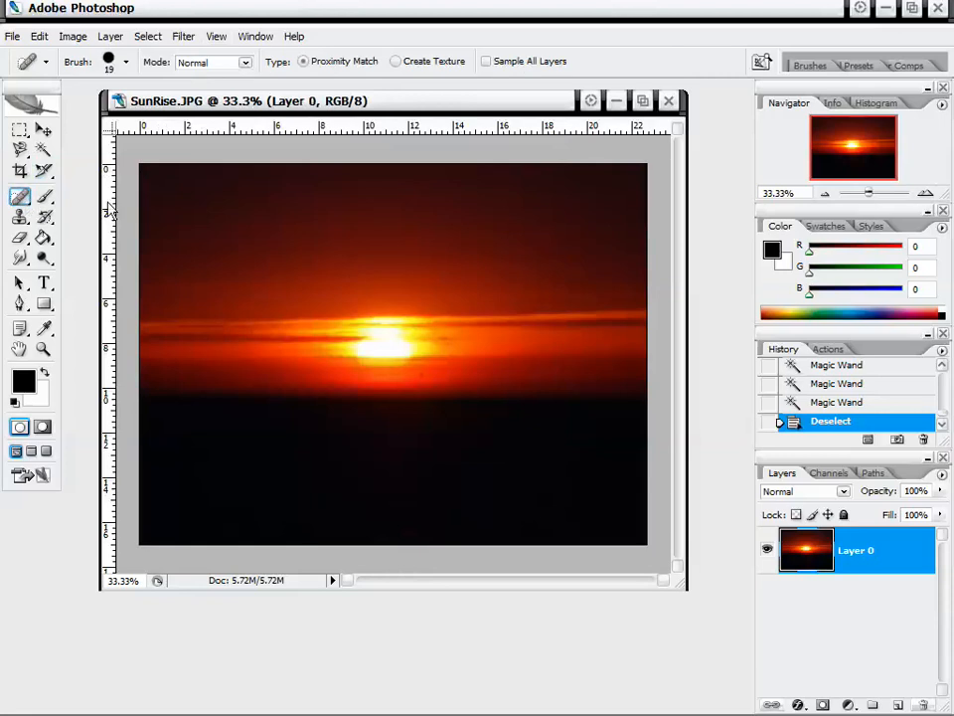